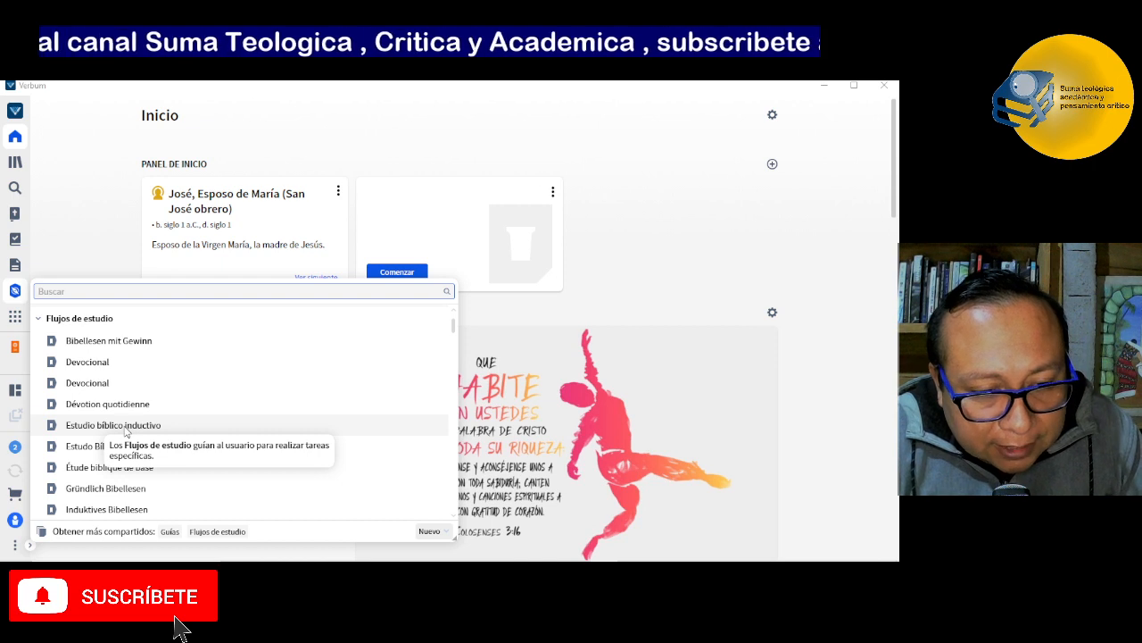
# Start the Estudio bíblico inductivo workflow for La dicha verdadera ("Bienaventuranzas"), Mateo 5:3–12.
pyautogui.moveTo(453, 328); pyautogui.dragTo(454, 333)
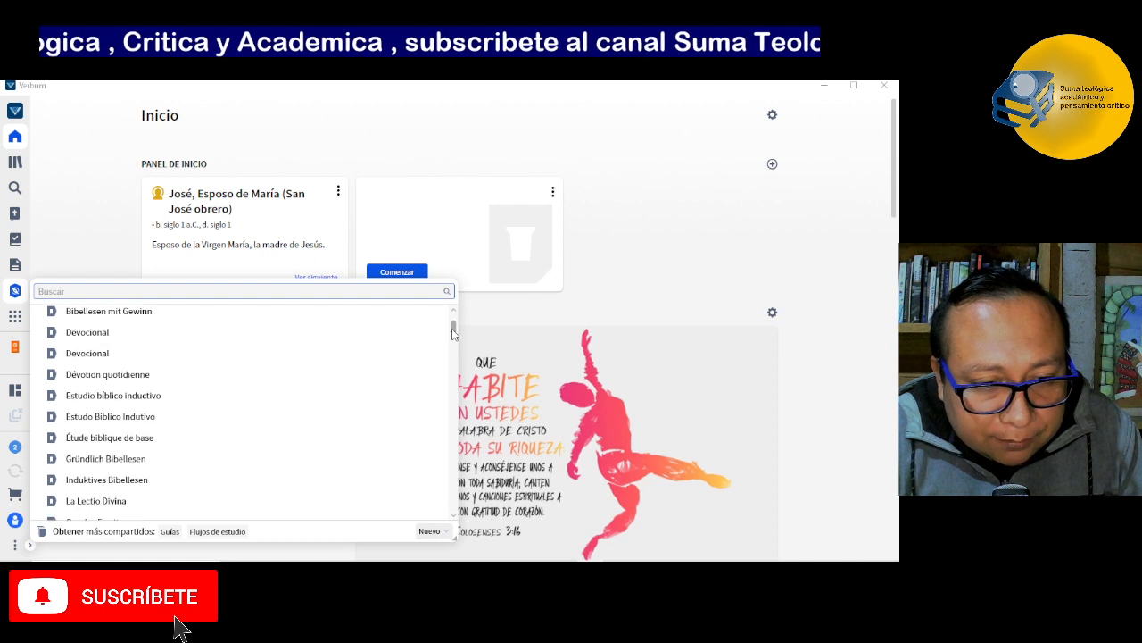
pyautogui.click(118, 396)
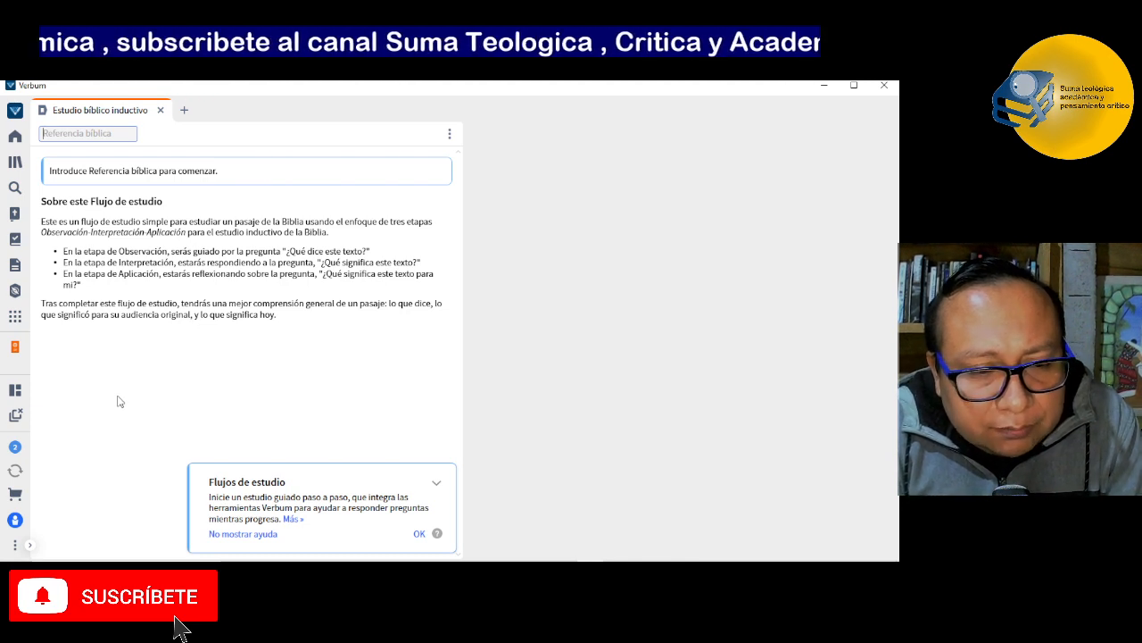
pyautogui.click(89, 133)
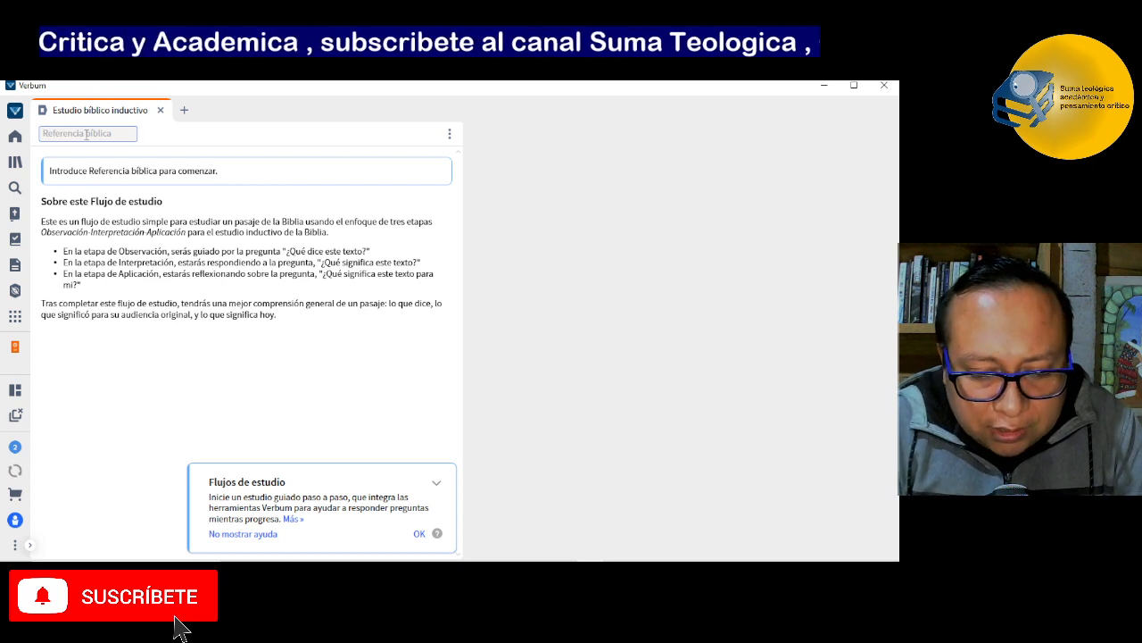
pyautogui.write('Mateo 5:')
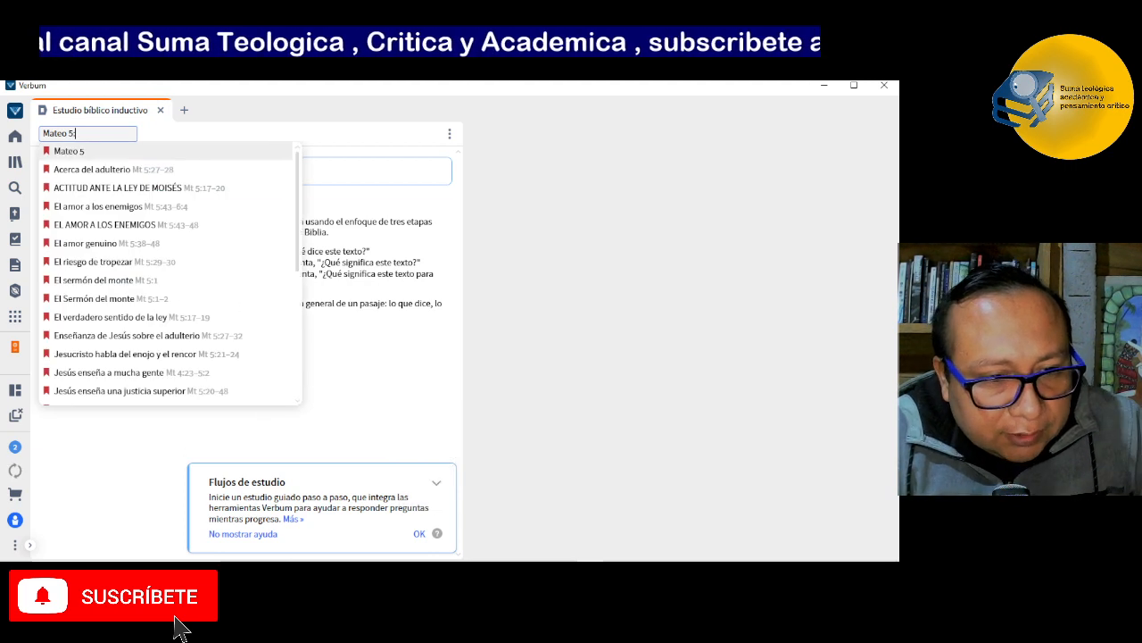
pyautogui.write('1')
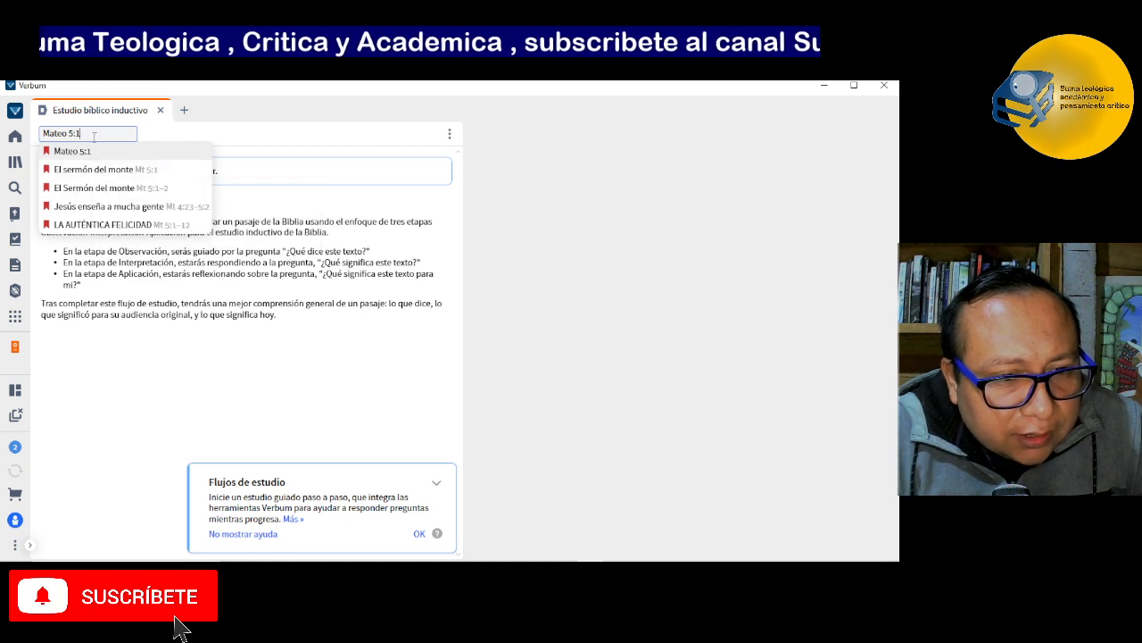
pyautogui.write('7')
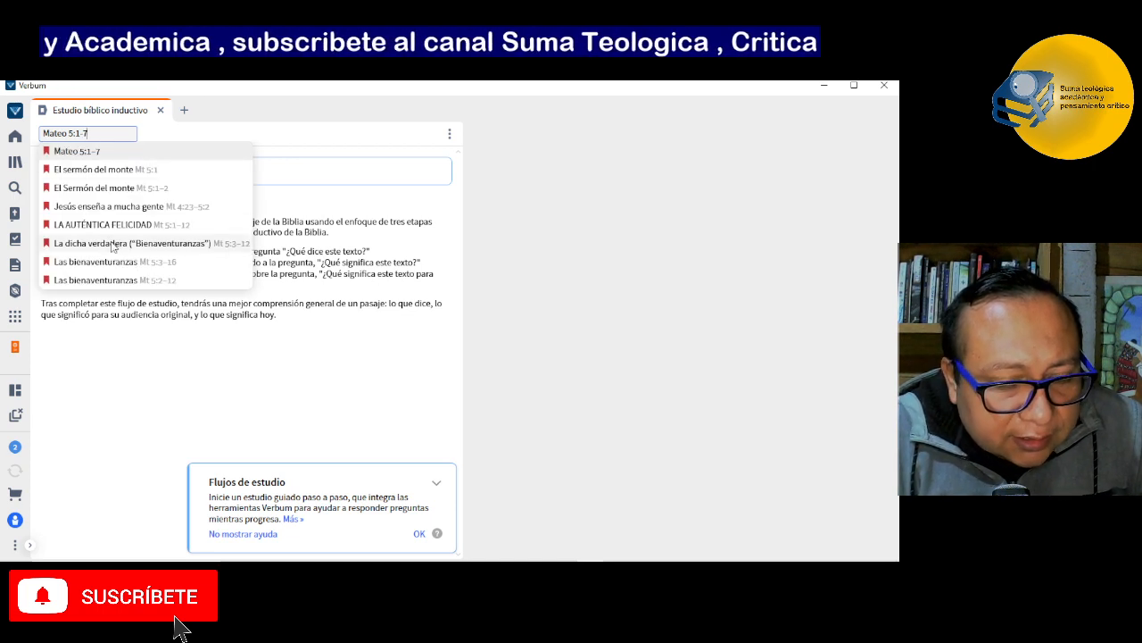
pyautogui.moveTo(112, 246)
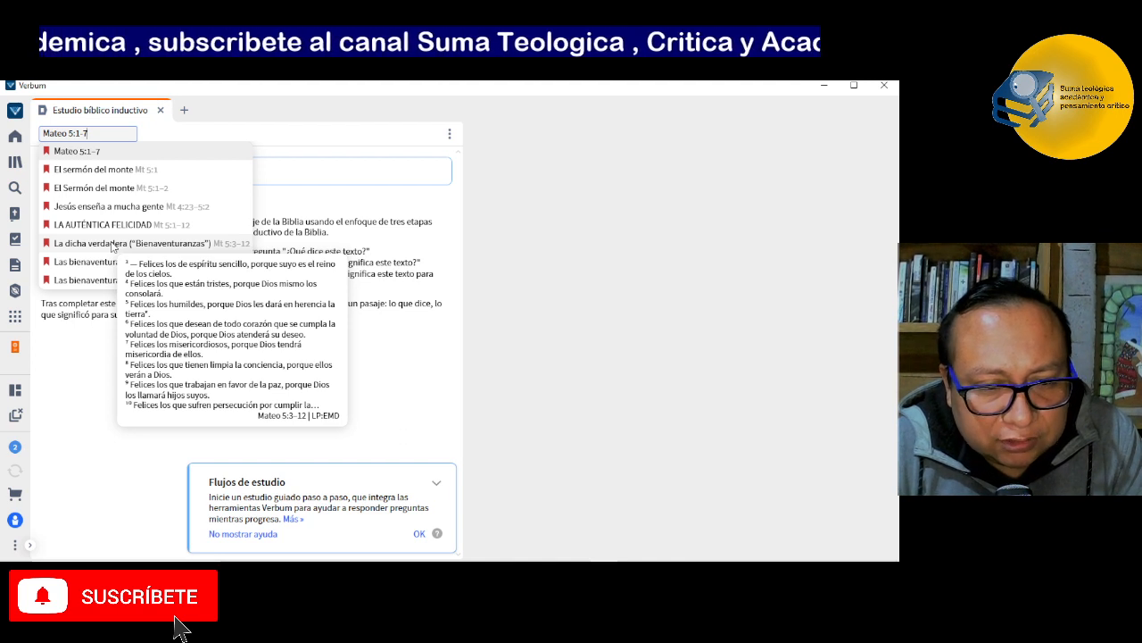
pyautogui.click(112, 243)
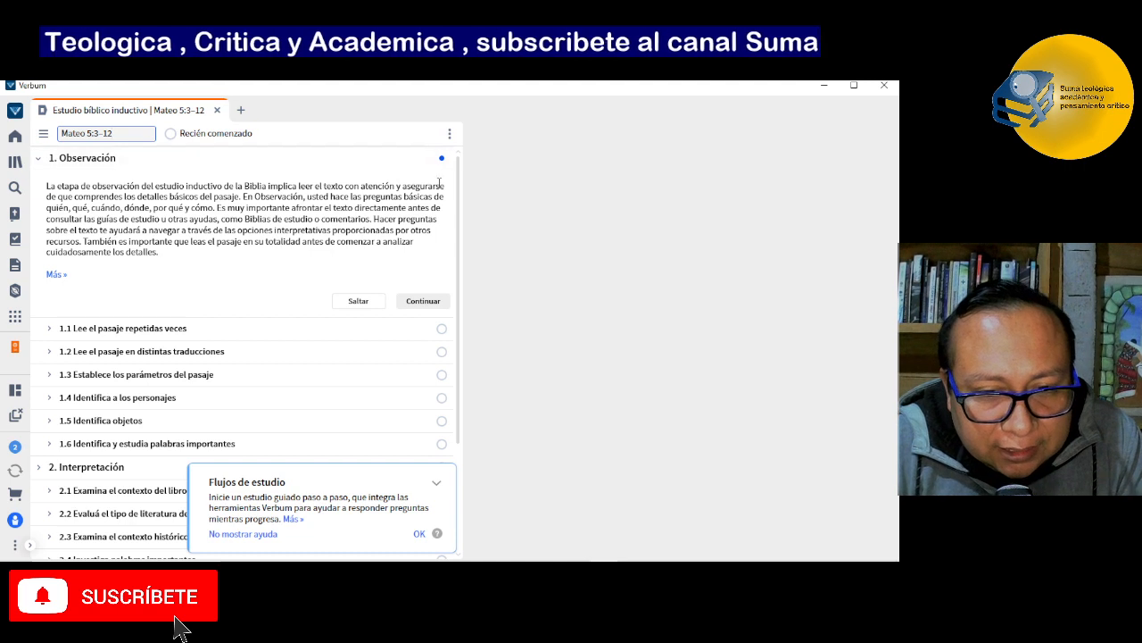
# Review the outline of the workflow's Observación, Interpretación and Aplicación stages, dismissing the Flujos de estudio help note.
pyautogui.moveTo(457, 204); pyautogui.dragTo(457, 312)
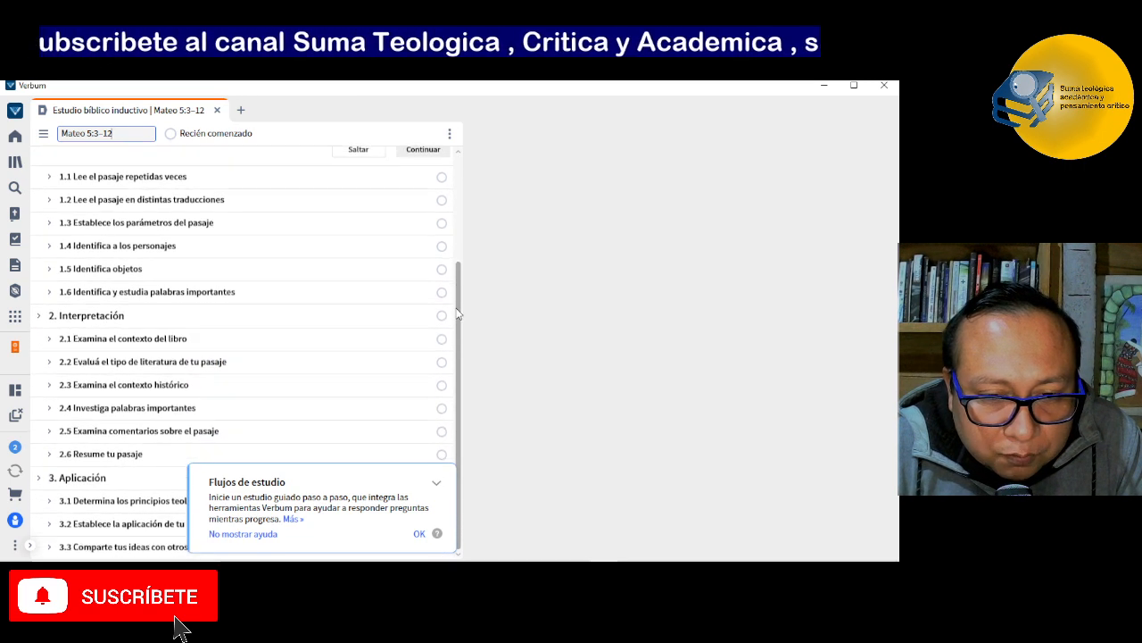
pyautogui.scroll(2, 460, 278)
pyautogui.moveTo(460, 278)
pyautogui.mouseDown()
pyautogui.moveTo(460, 246)
pyautogui.moveTo(462, 267)
pyautogui.mouseUp()
pyautogui.scroll(-1, 460, 266)
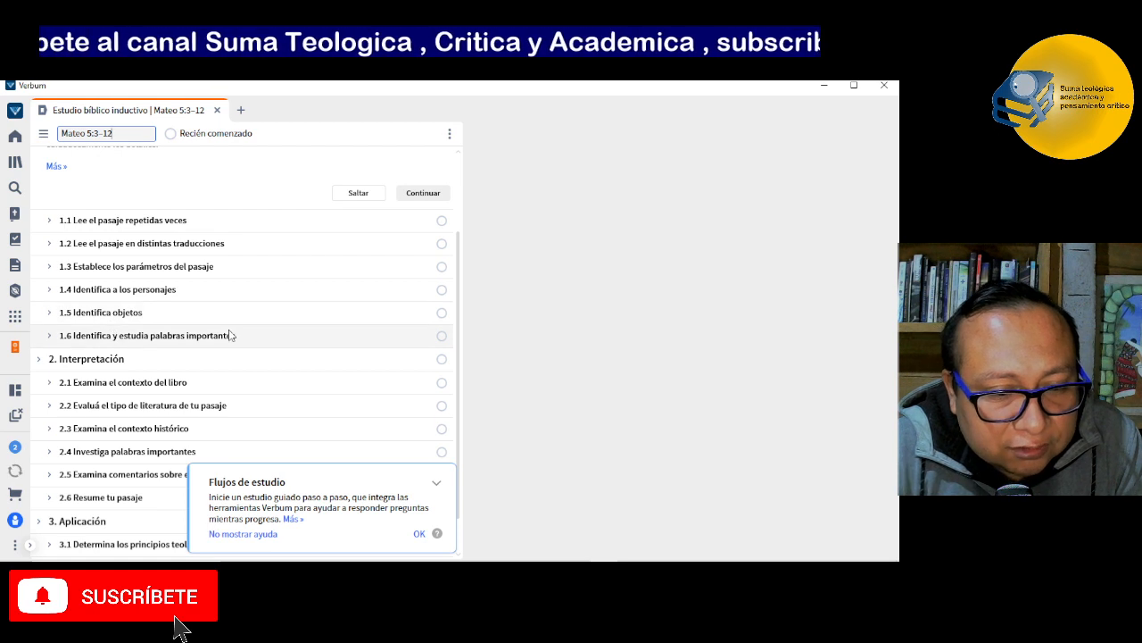
pyautogui.moveTo(457, 330); pyautogui.dragTo(457, 301)
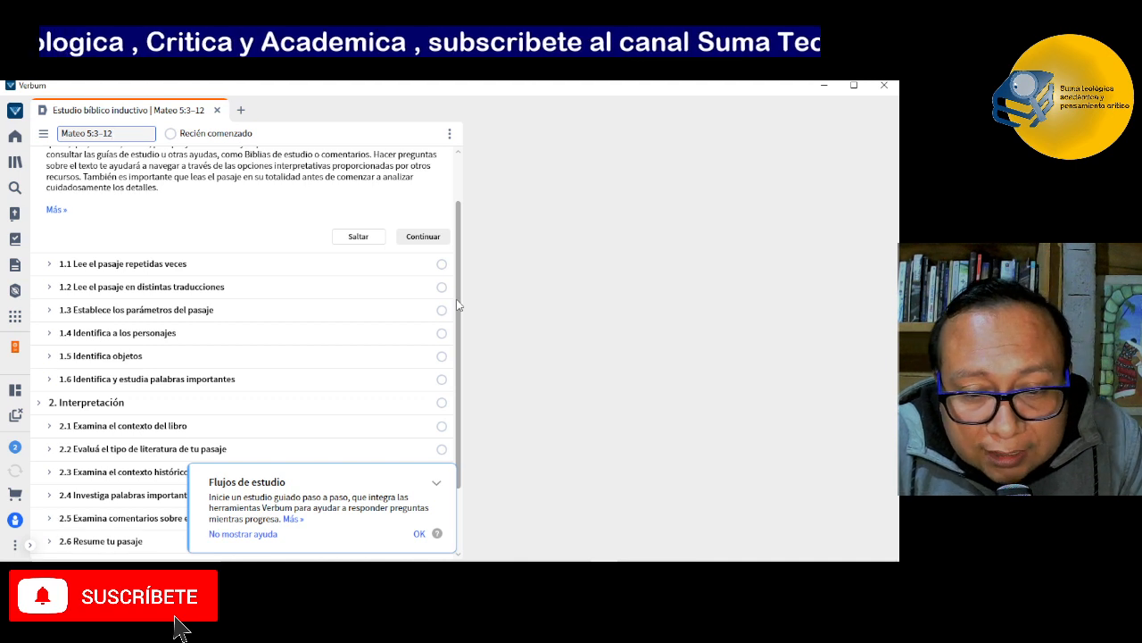
pyautogui.moveTo(457, 305); pyautogui.dragTo(456, 393)
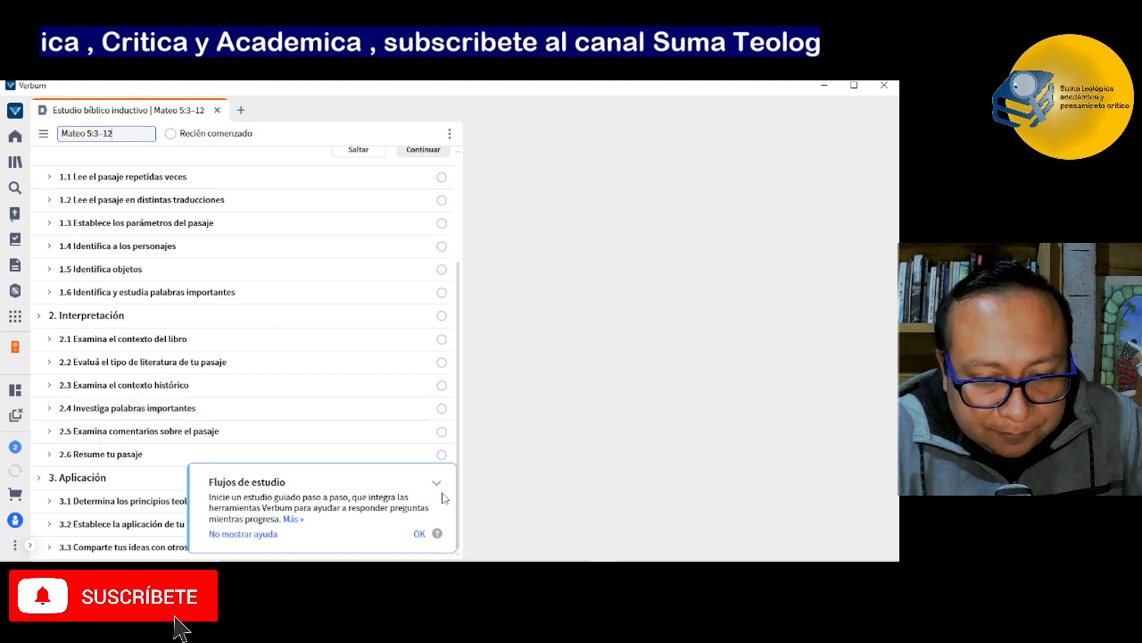
pyautogui.click(422, 534)
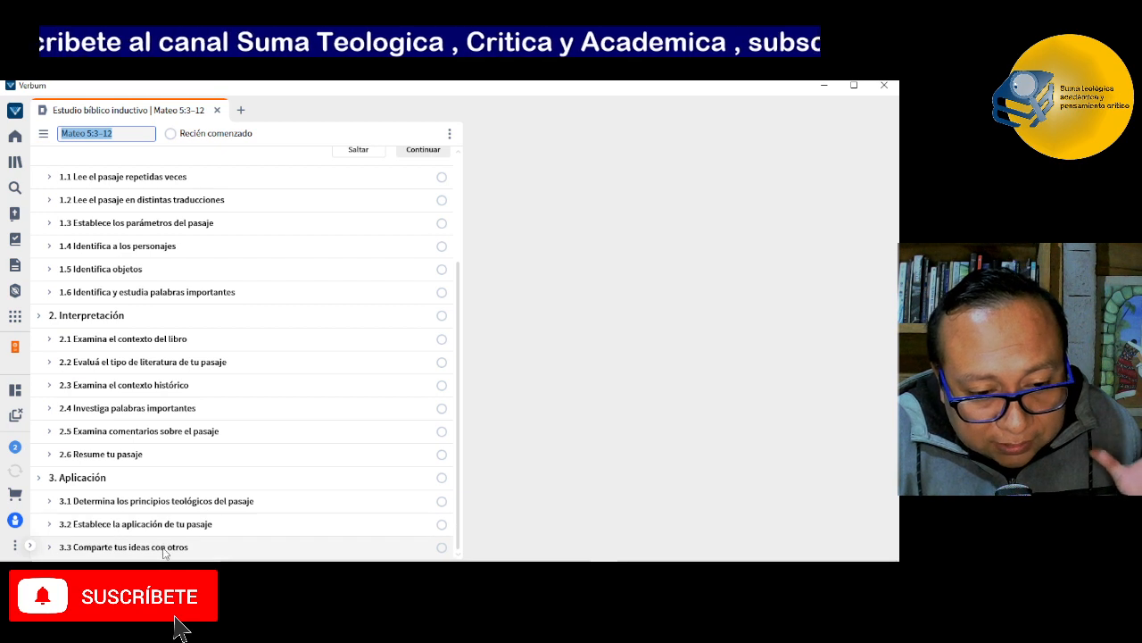
pyautogui.moveTo(460, 377); pyautogui.dragTo(458, 306)
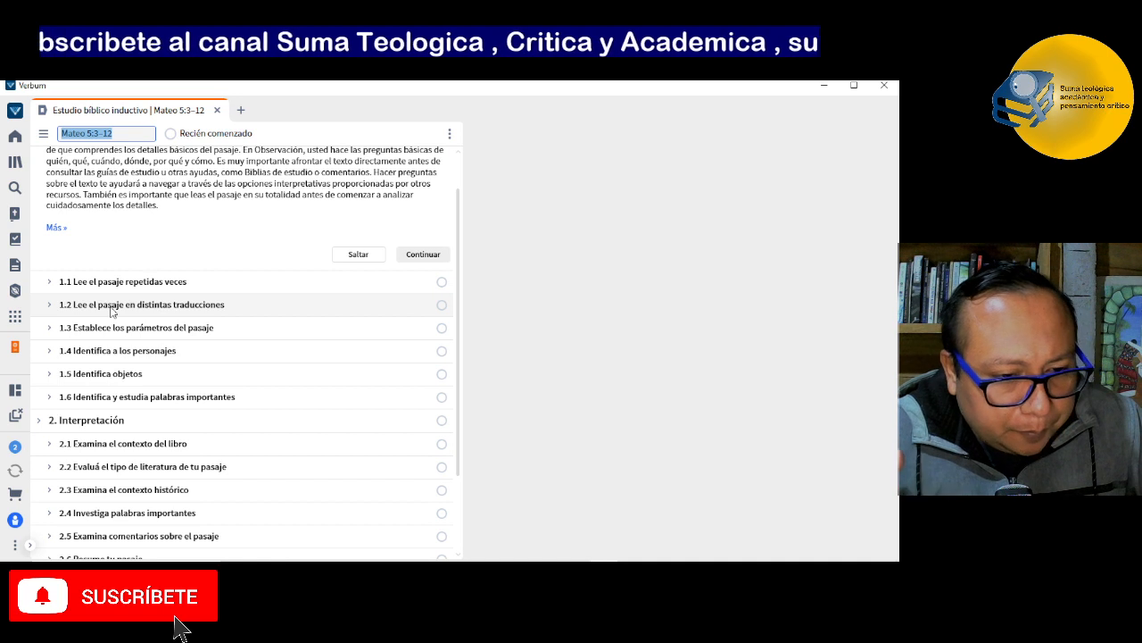
# Look through sections 1.1 Lee el pasaje repetidas veces and 1.2 Lee el pasaje en distintas traducciones, and close the workflow.
pyautogui.click(50, 284)
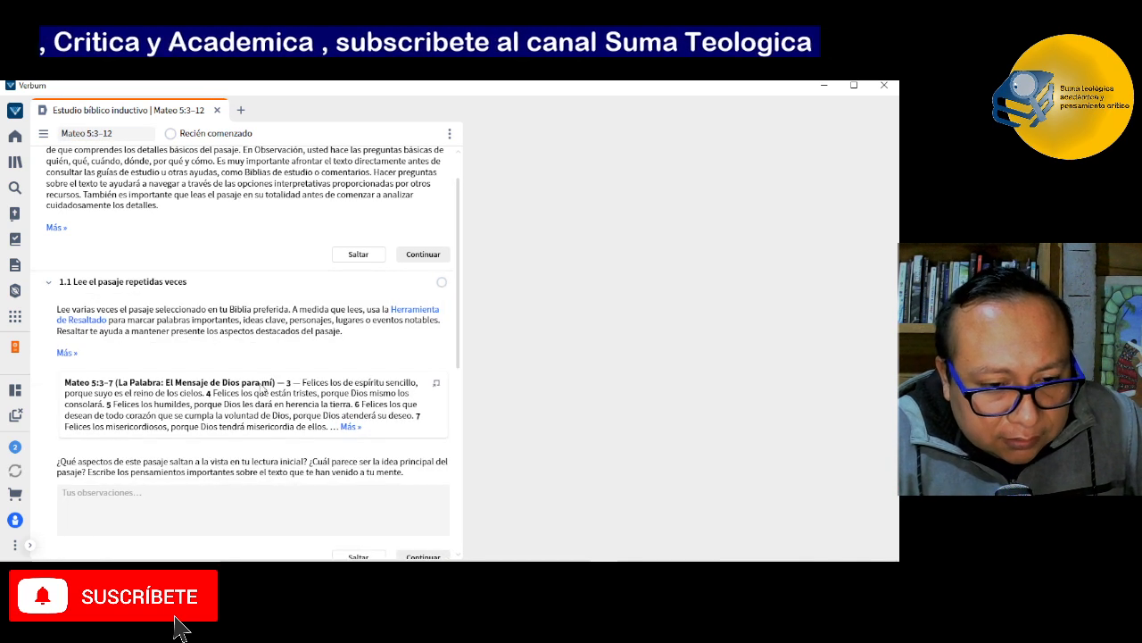
pyautogui.click(458, 382)
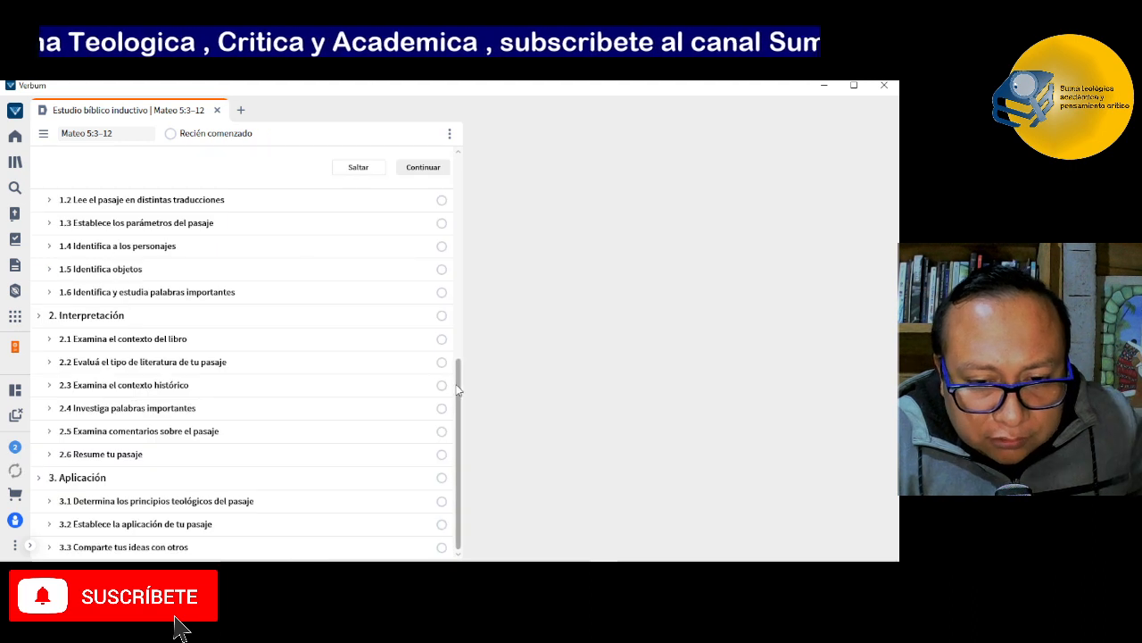
pyautogui.moveTo(457, 383); pyautogui.dragTo(459, 273)
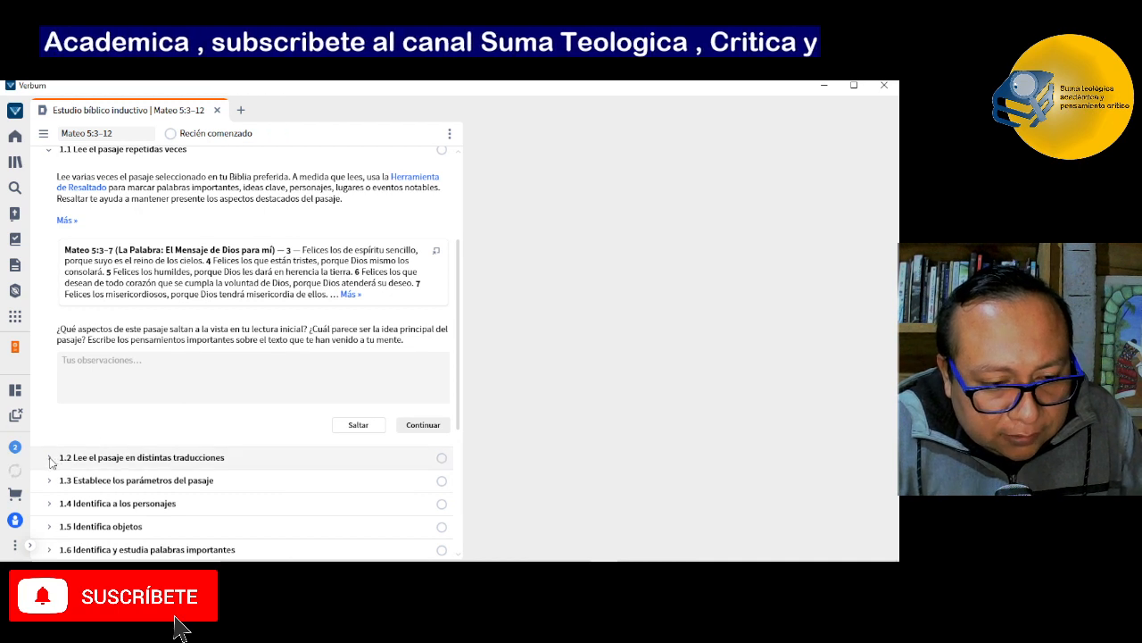
pyautogui.click(51, 459)
pyautogui.moveTo(461, 286); pyautogui.dragTo(461, 208)
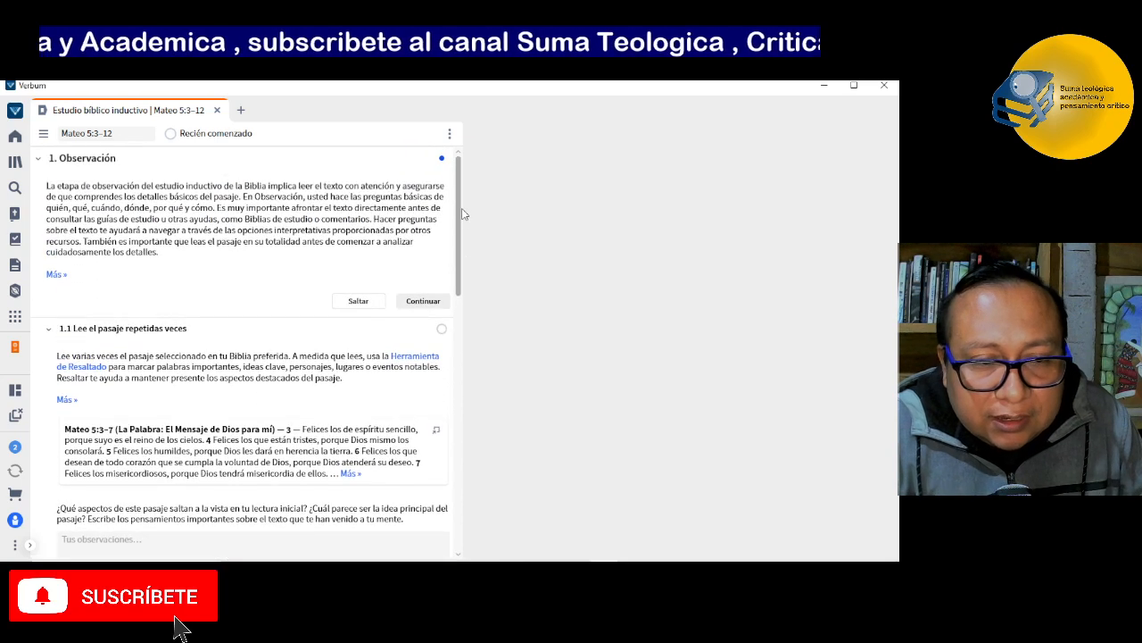
pyautogui.click(217, 111)
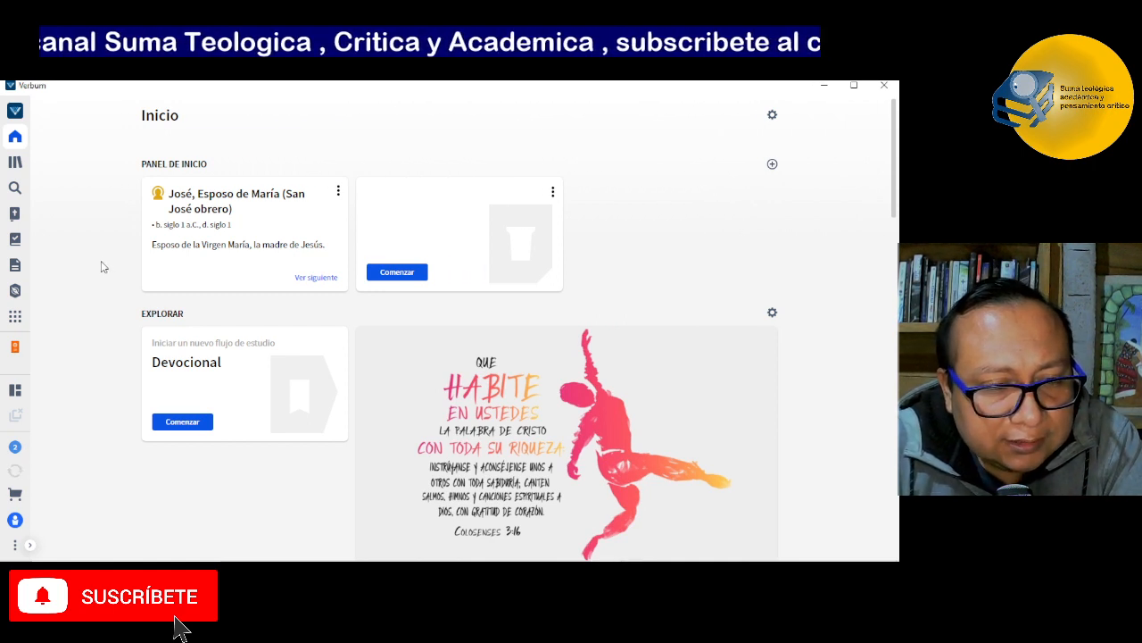
# Open the Bible La Palabra and display El Nuevo Testamento griego: Edición SBL and its critical apparatus in parallel with it.
pyautogui.click(15, 214)
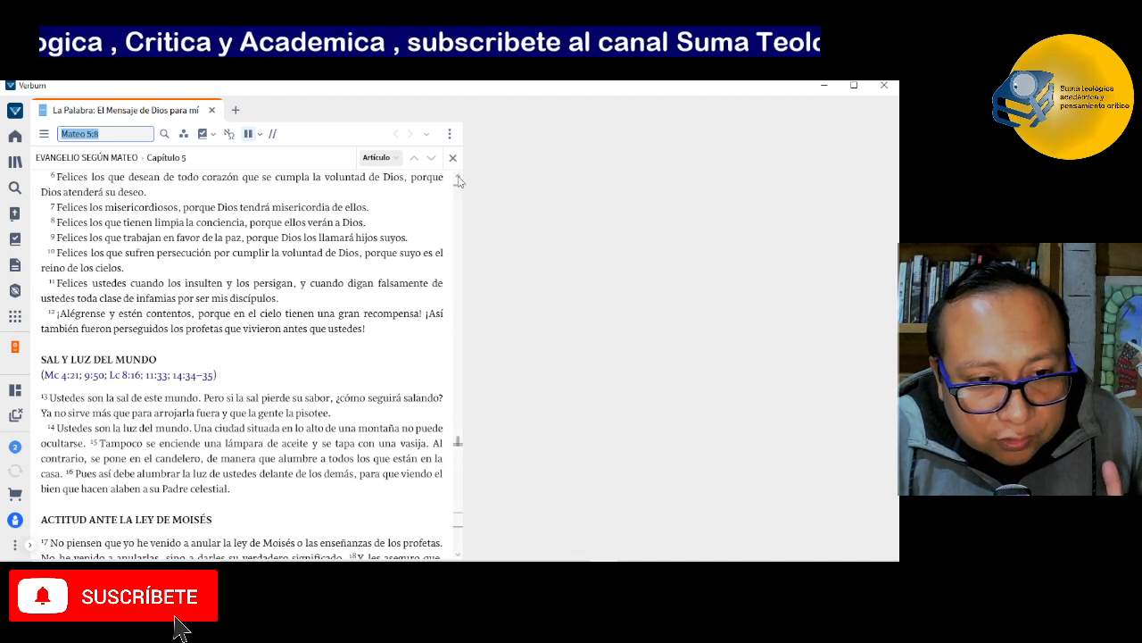
pyautogui.click(259, 135)
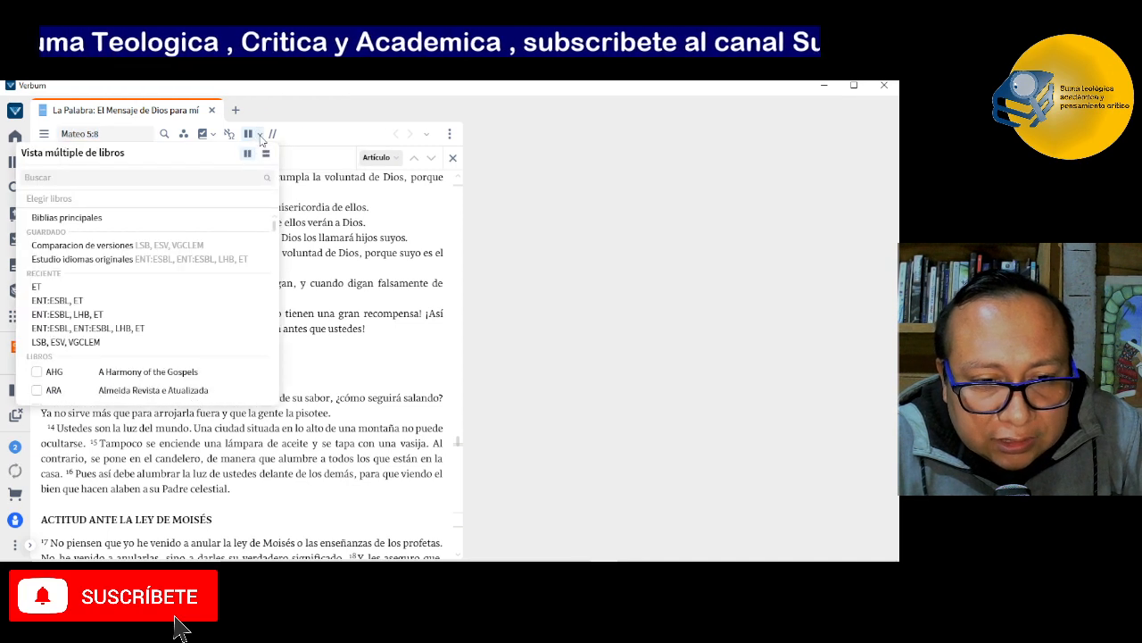
pyautogui.click(148, 179)
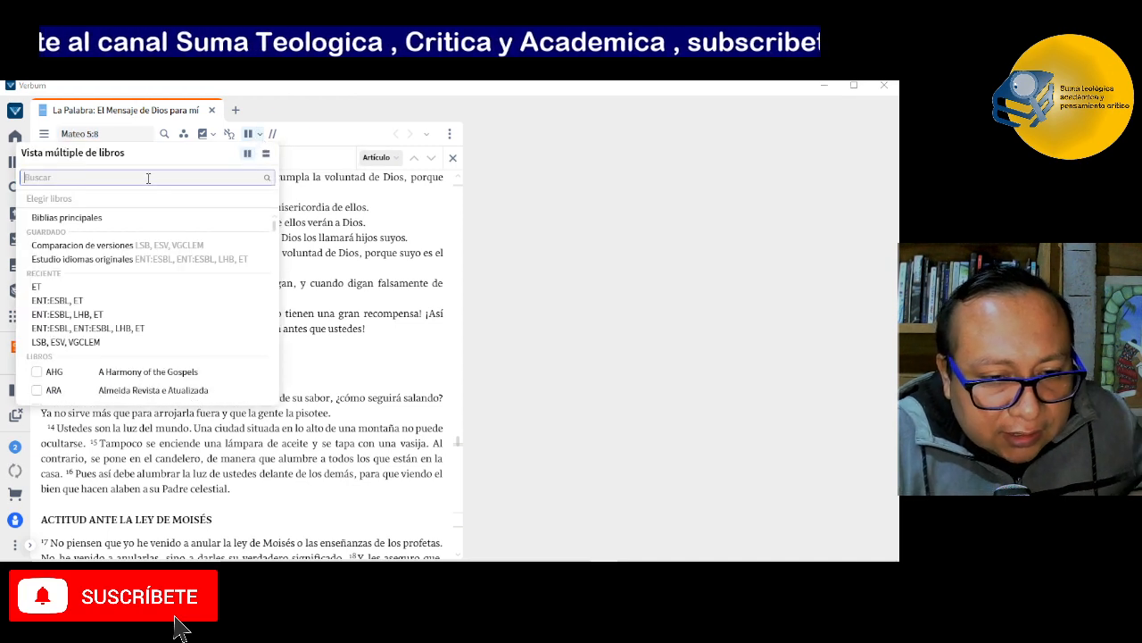
pyautogui.write('gr')
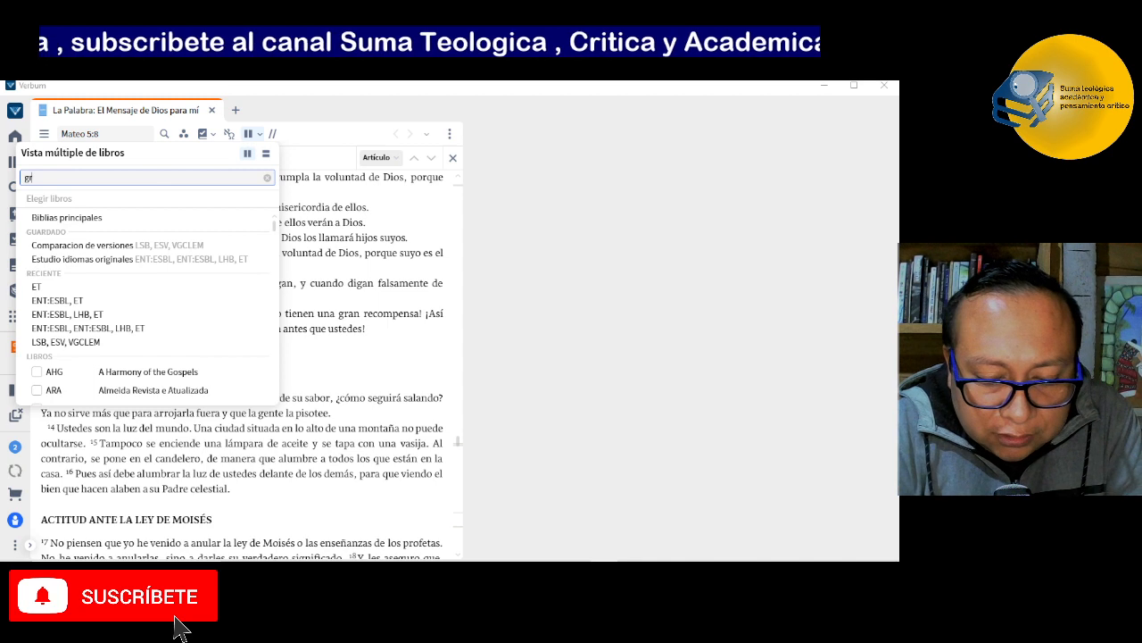
pyautogui.write('iego')
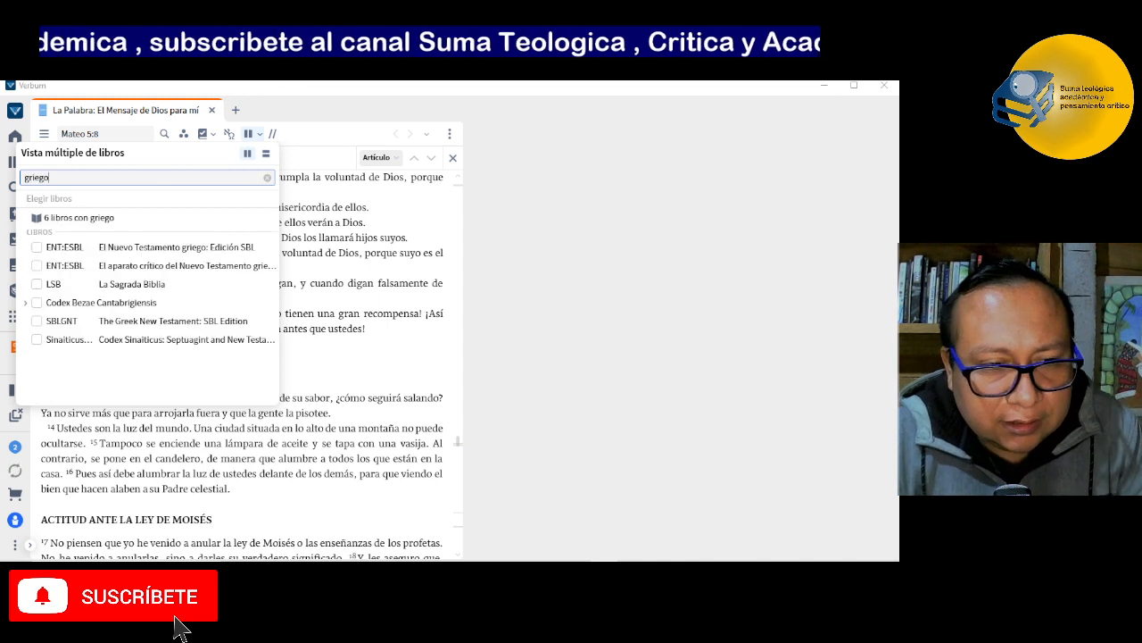
pyautogui.click(37, 248)
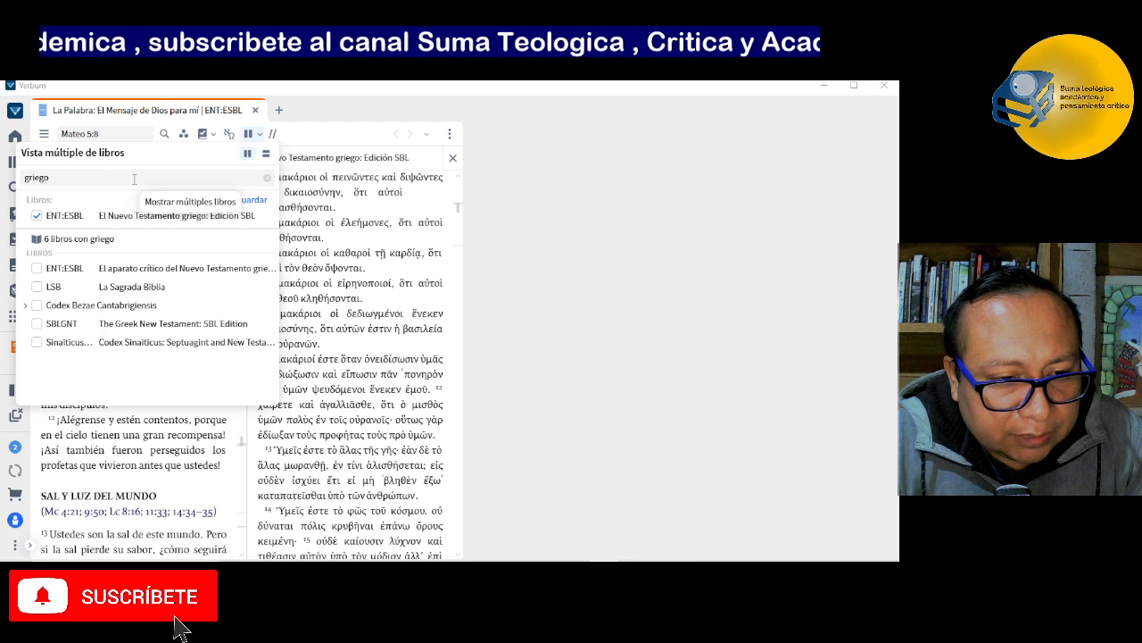
pyautogui.click(37, 269)
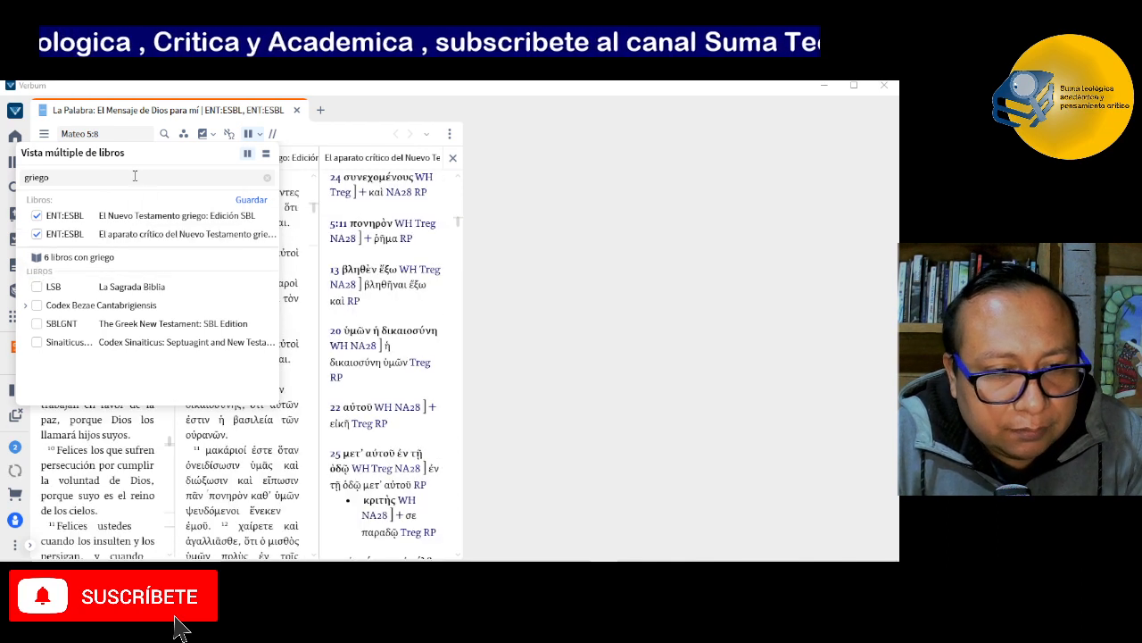
# Add El Tesoro del conocimiento bíblico to the parallel view, clear the book search and close the book selection.
pyautogui.doubleClick(96, 181)
pyautogui.press('BackSpace')
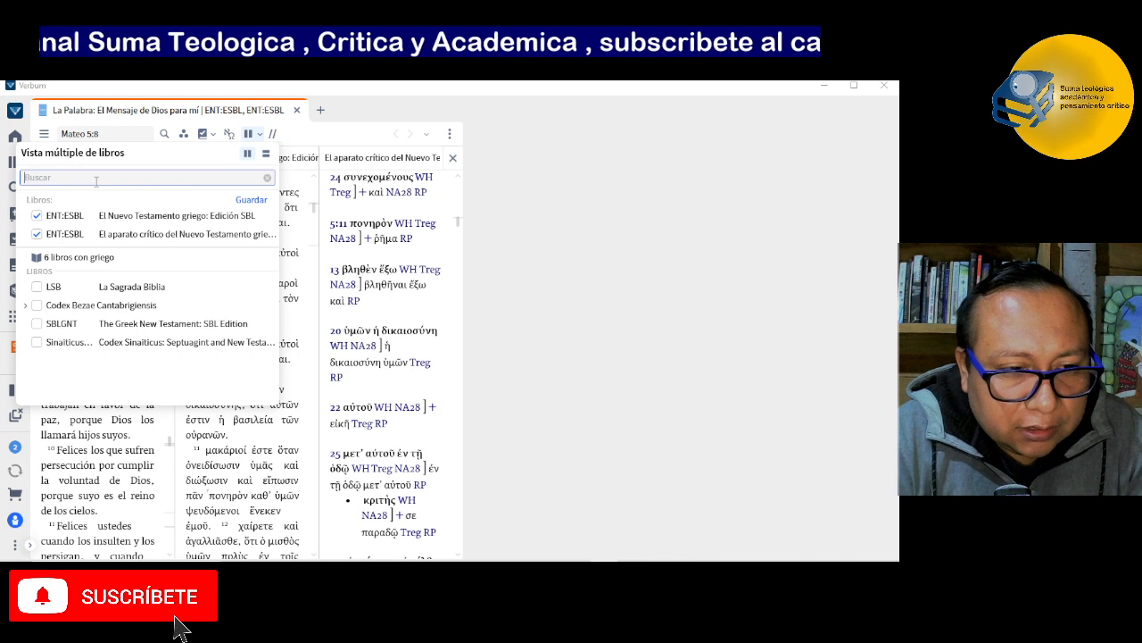
pyautogui.write('tesoro')
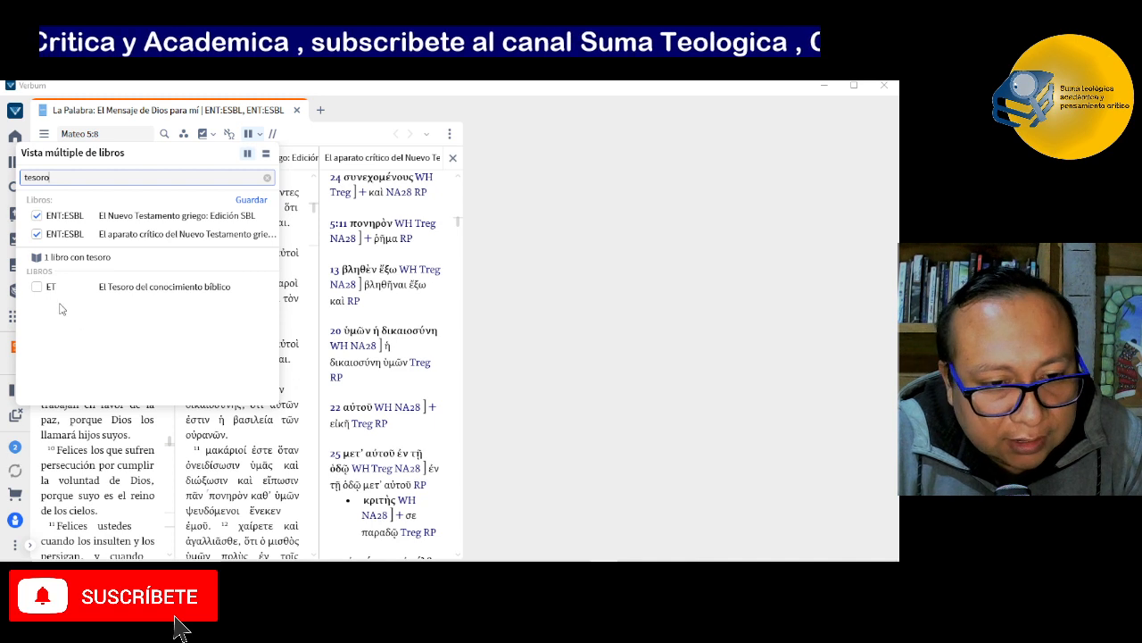
pyautogui.click(37, 289)
pyautogui.click(37, 290)
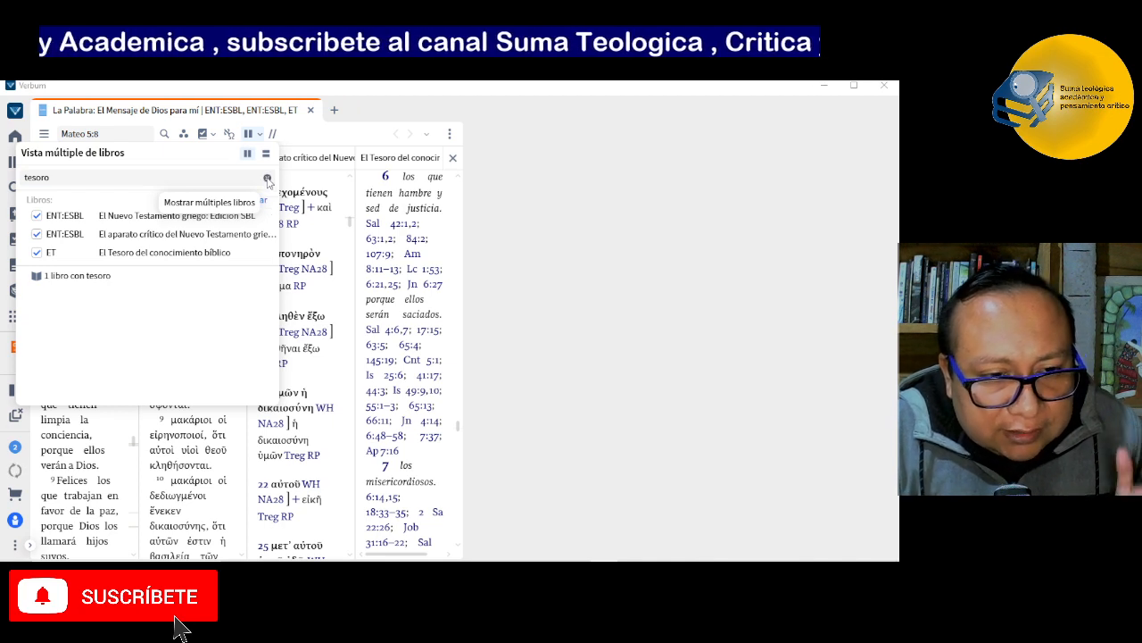
pyautogui.click(267, 179)
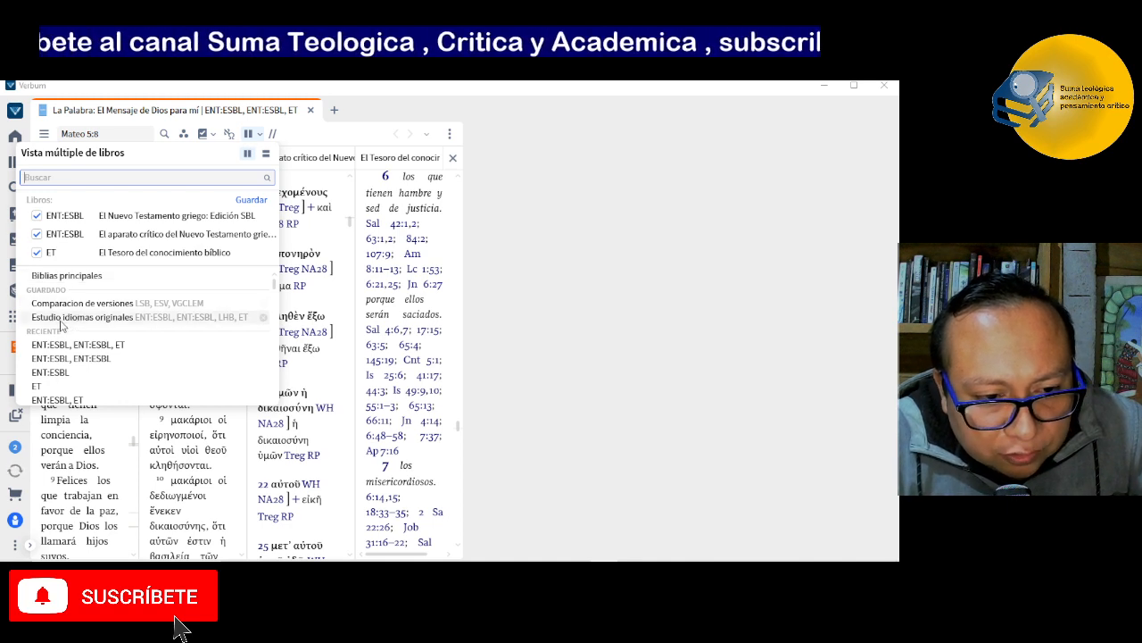
pyautogui.click(327, 140)
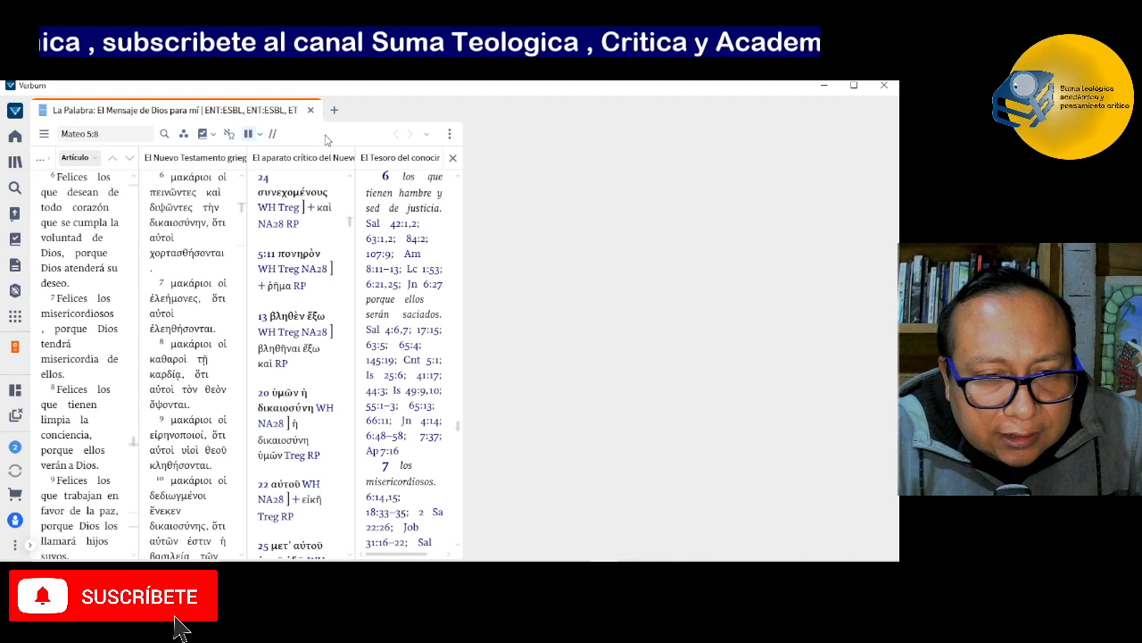
# Rearrange the parallel Bible panel so it fills the whole workspace width.
pyautogui.rightClick(236, 114)
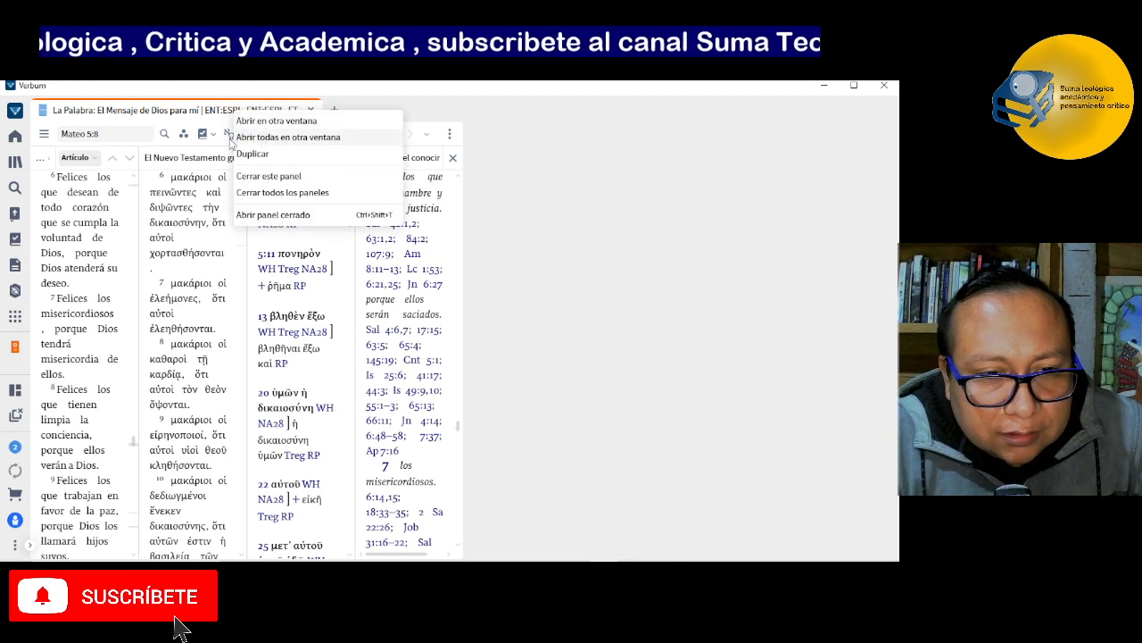
pyautogui.click(93, 114)
pyautogui.moveTo(94, 113); pyautogui.dragTo(446, 238)
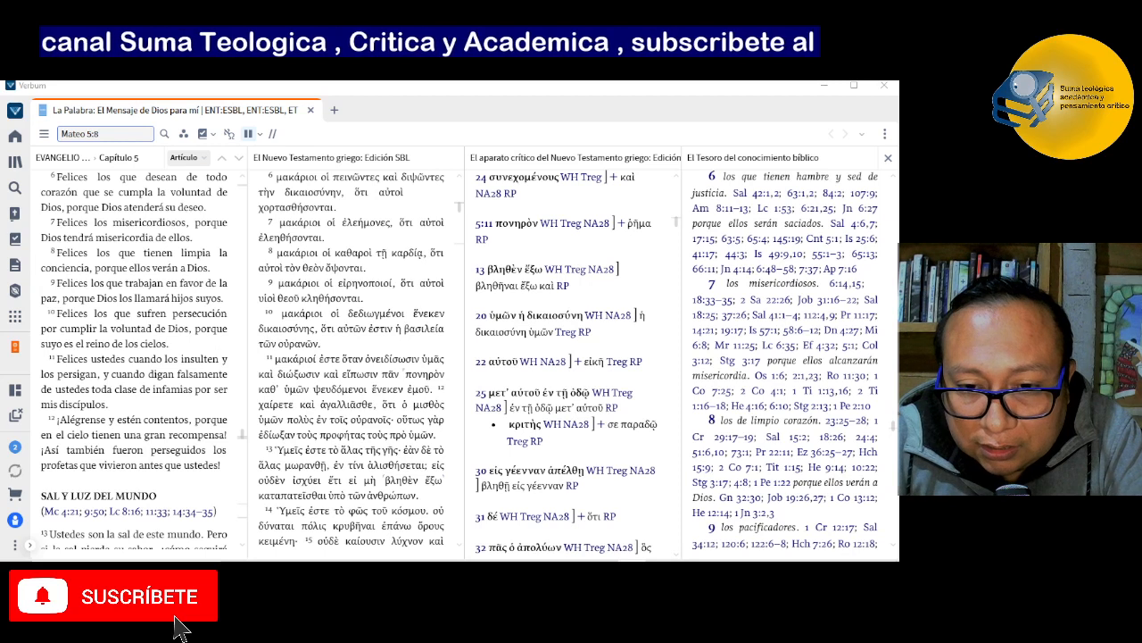
pyautogui.hotkey('alt', 'Tab')
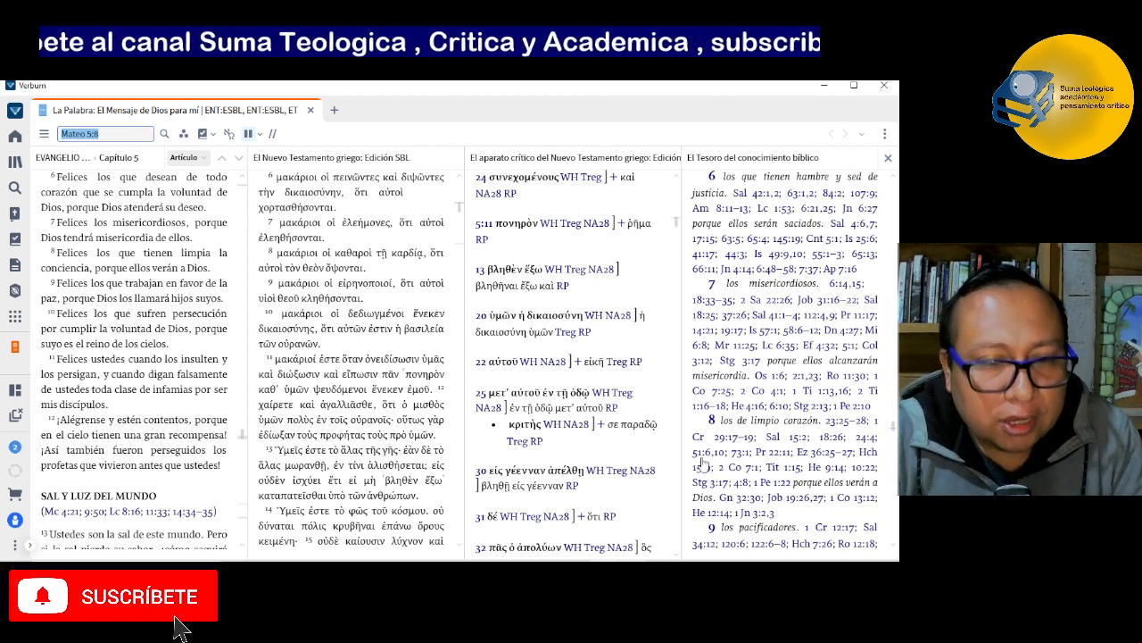
# Take the parallel Bible view to Juan 1:18.
pyautogui.moveTo(300, 167)
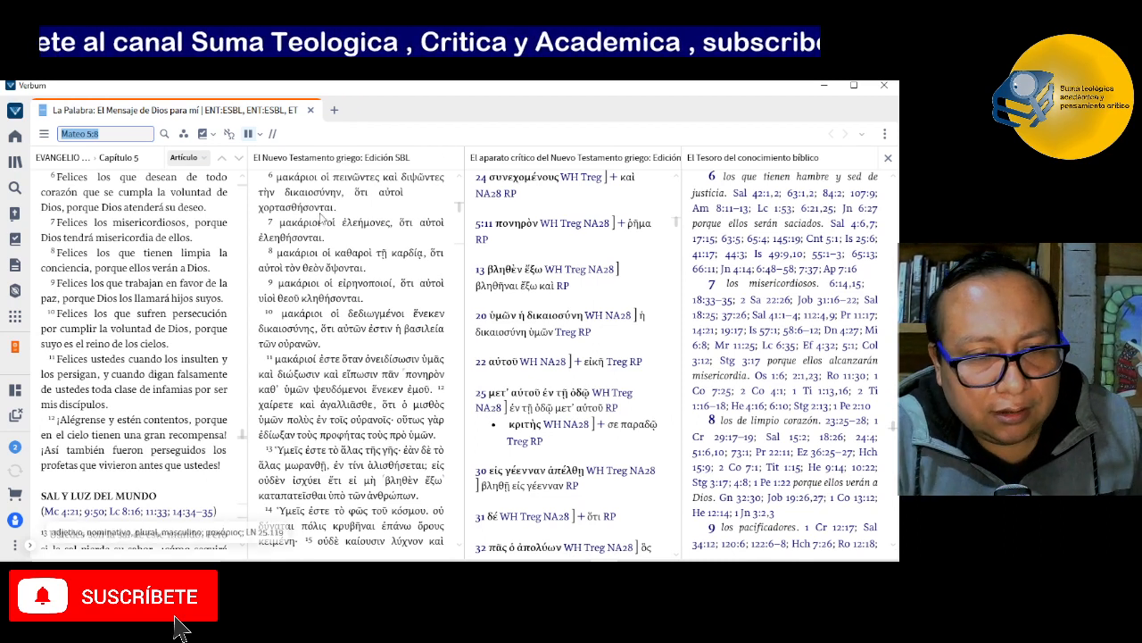
pyautogui.click(108, 134)
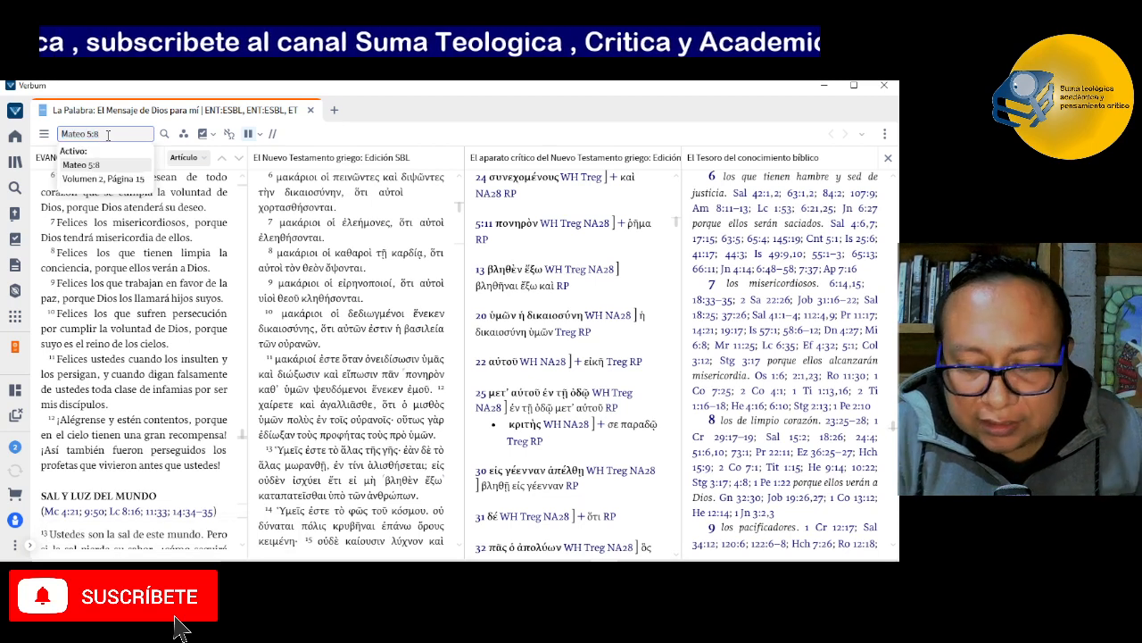
pyautogui.press('BackSpace')
pyautogui.press('BackSpace')
pyautogui.write('Juan 1:18')
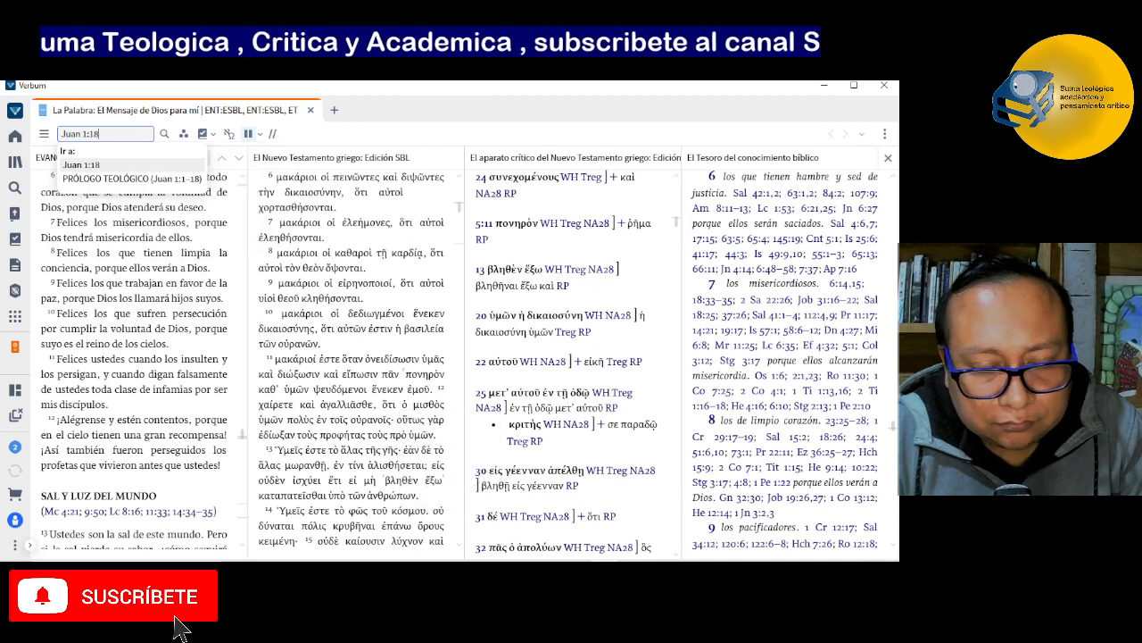
pyautogui.press('Return')
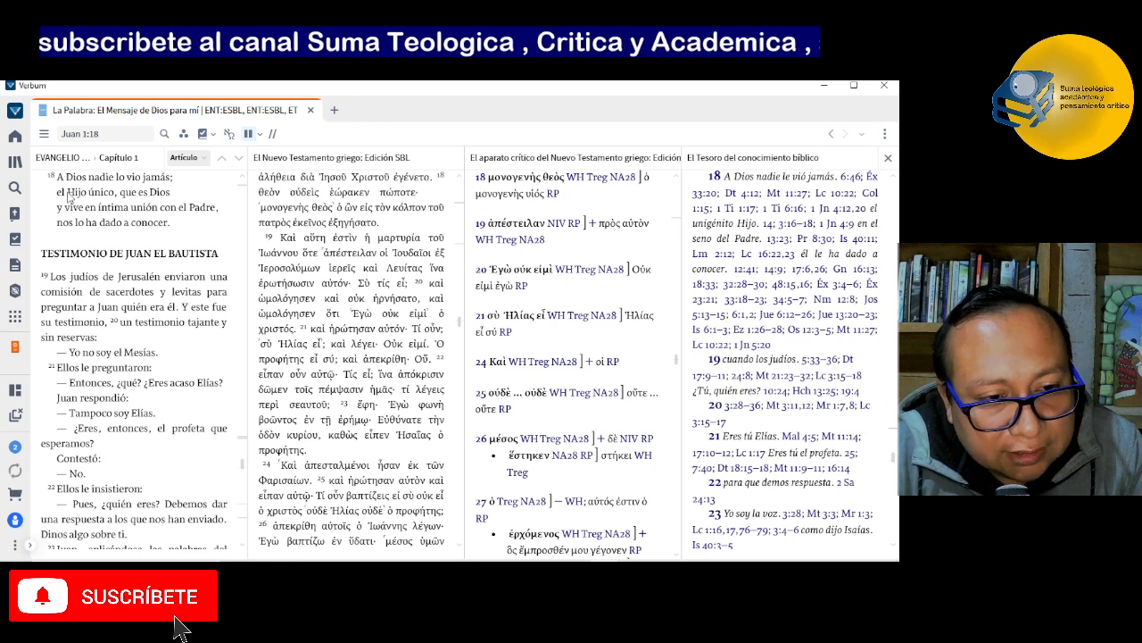
# Select "Hijo único" in Juan 1:18 of La Palabra, and highlight "μονογενὴς θεὸς" in red in the SBL Greek text.
pyautogui.moveTo(68, 194); pyautogui.dragTo(108, 200)
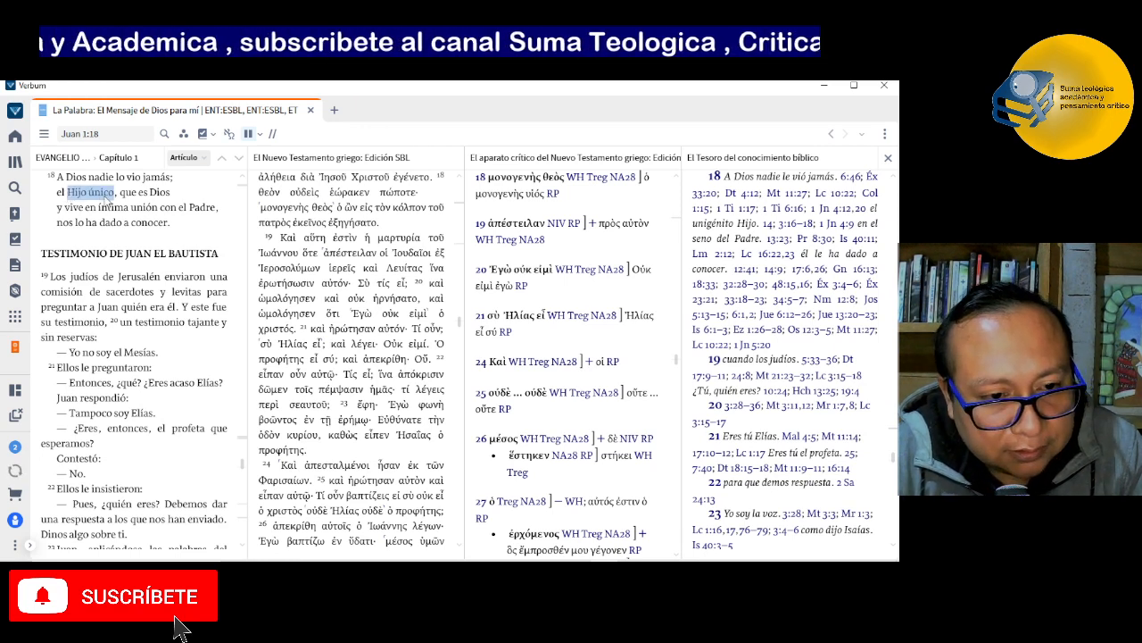
pyautogui.click(173, 300)
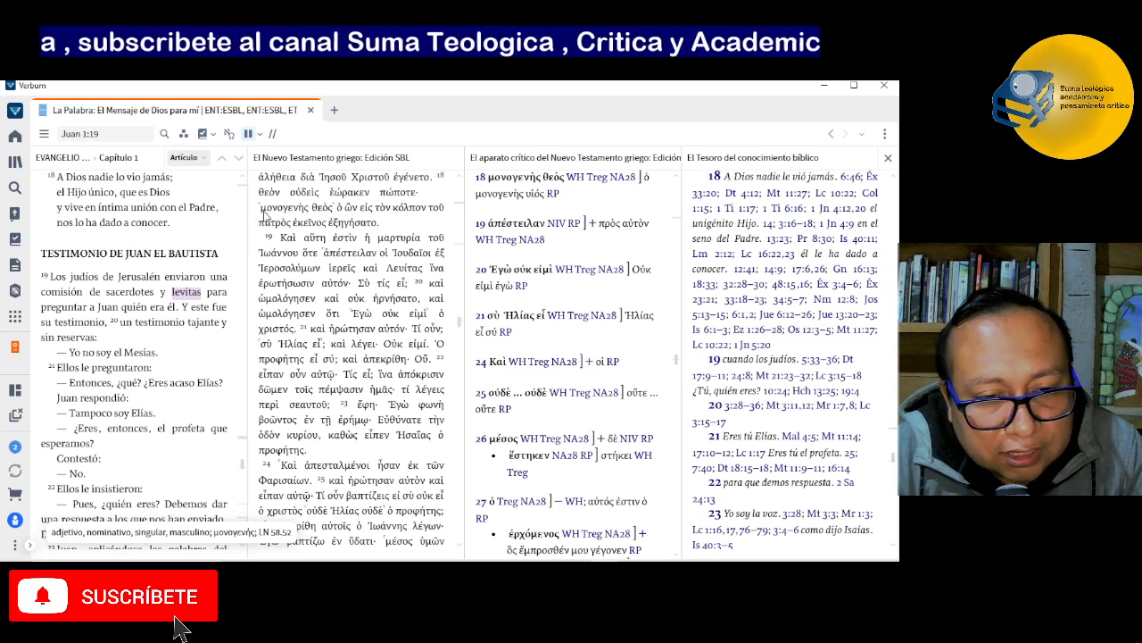
pyautogui.moveTo(263, 211); pyautogui.dragTo(332, 212)
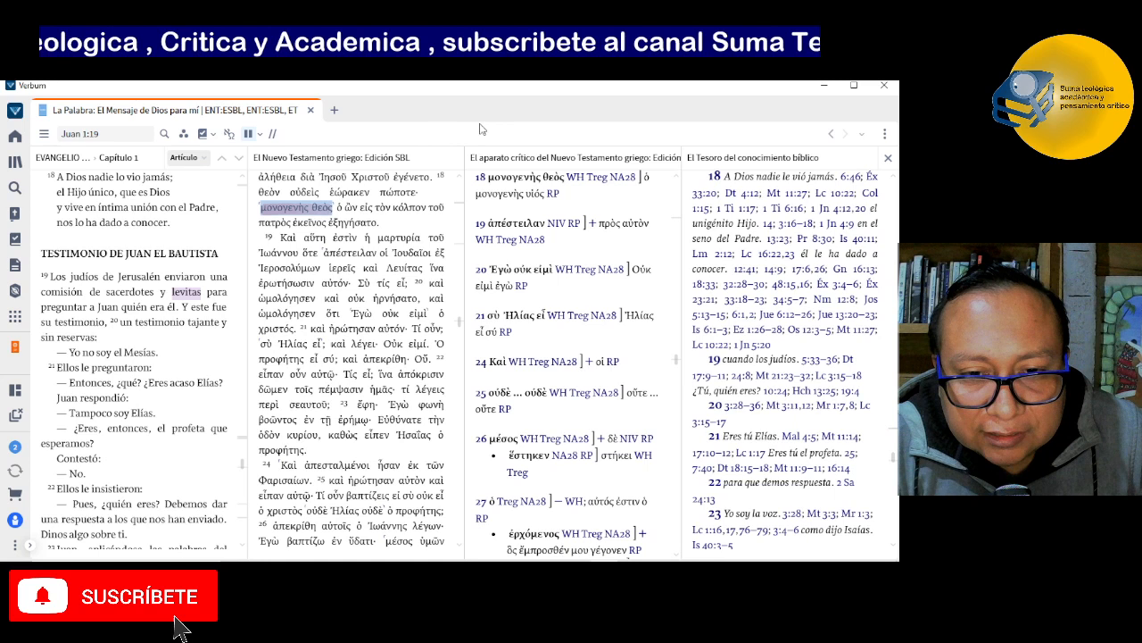
pyautogui.click(395, 223)
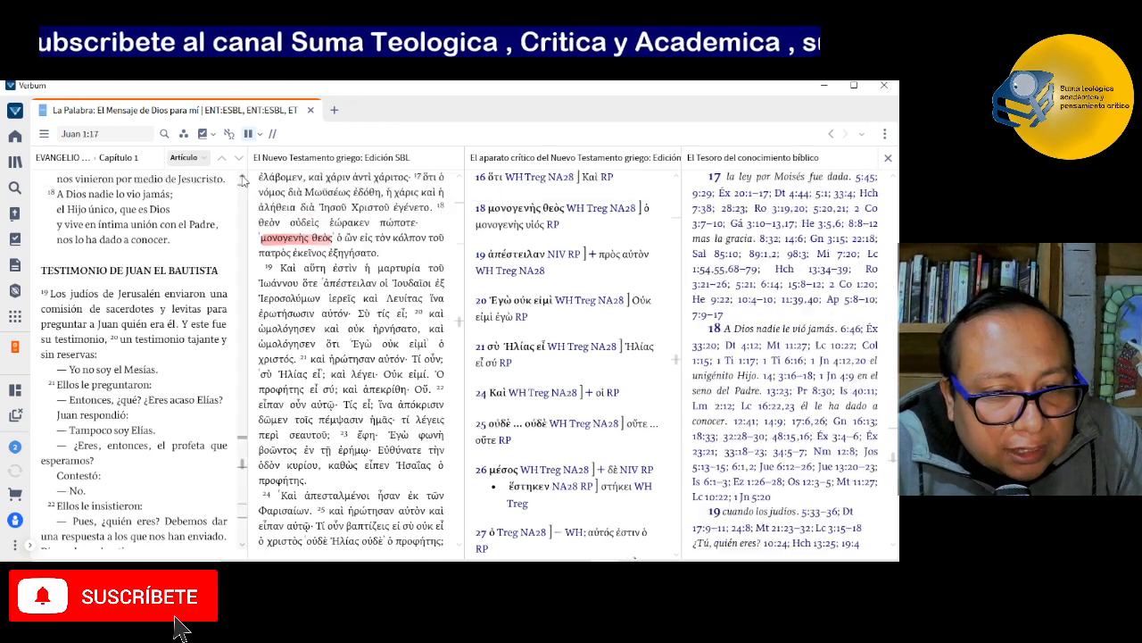
pyautogui.scroll(1, 243, 181)
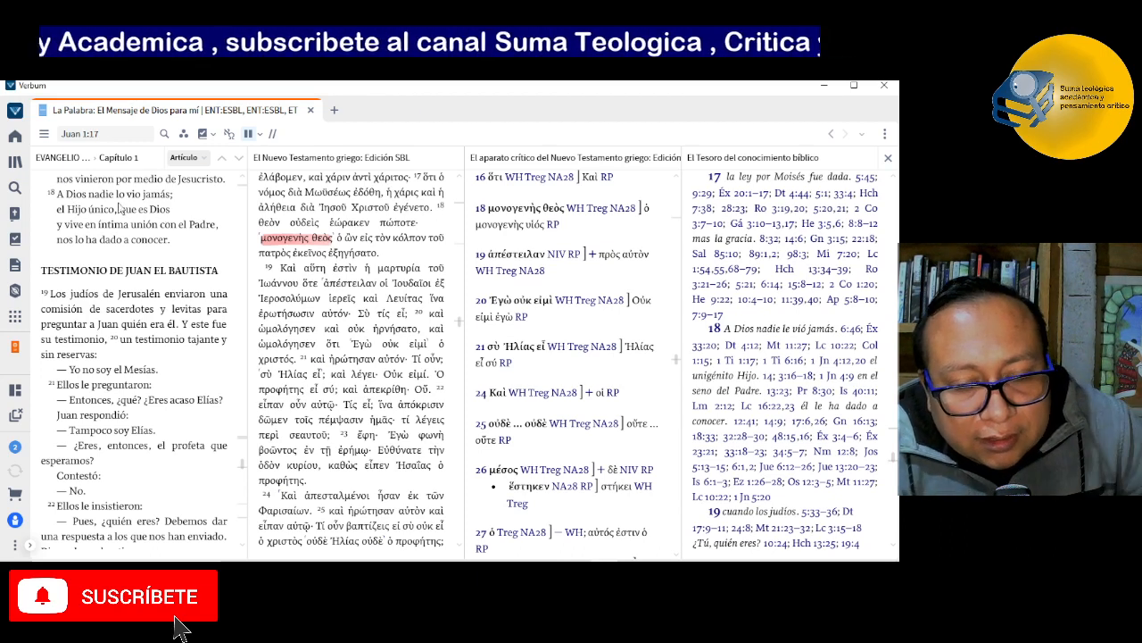
# Highlight the Juan 1:18 variants "μονογενὴς θεὸς" and "μονογενὴς υἱός" in yellow in the critical apparatus.
pyautogui.moveTo(295, 242)
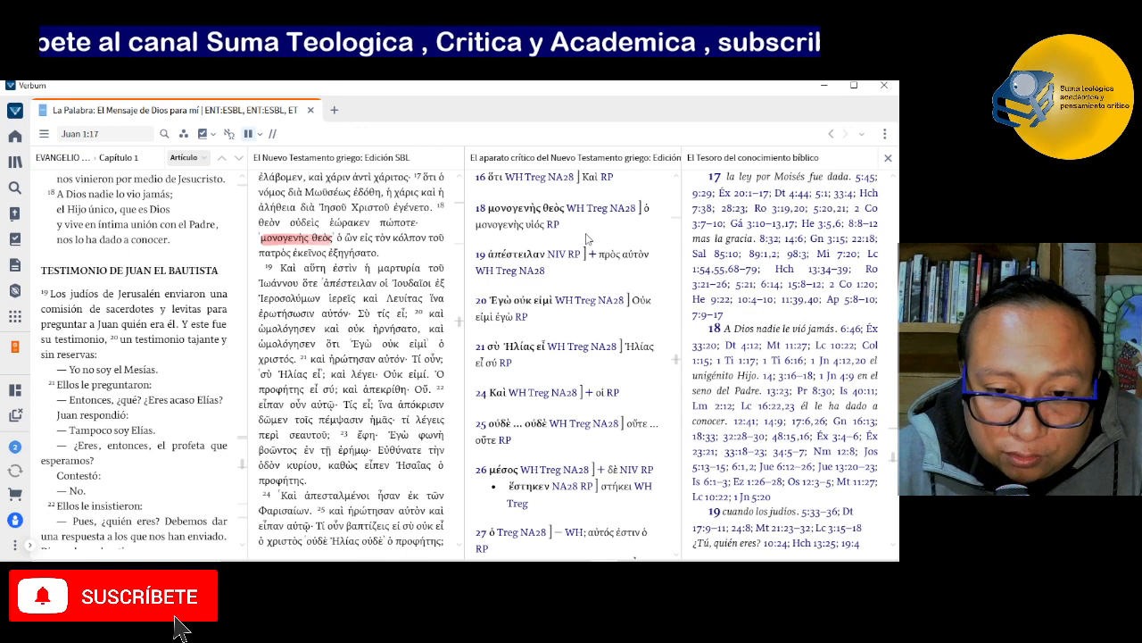
pyautogui.moveTo(489, 212); pyautogui.dragTo(559, 214)
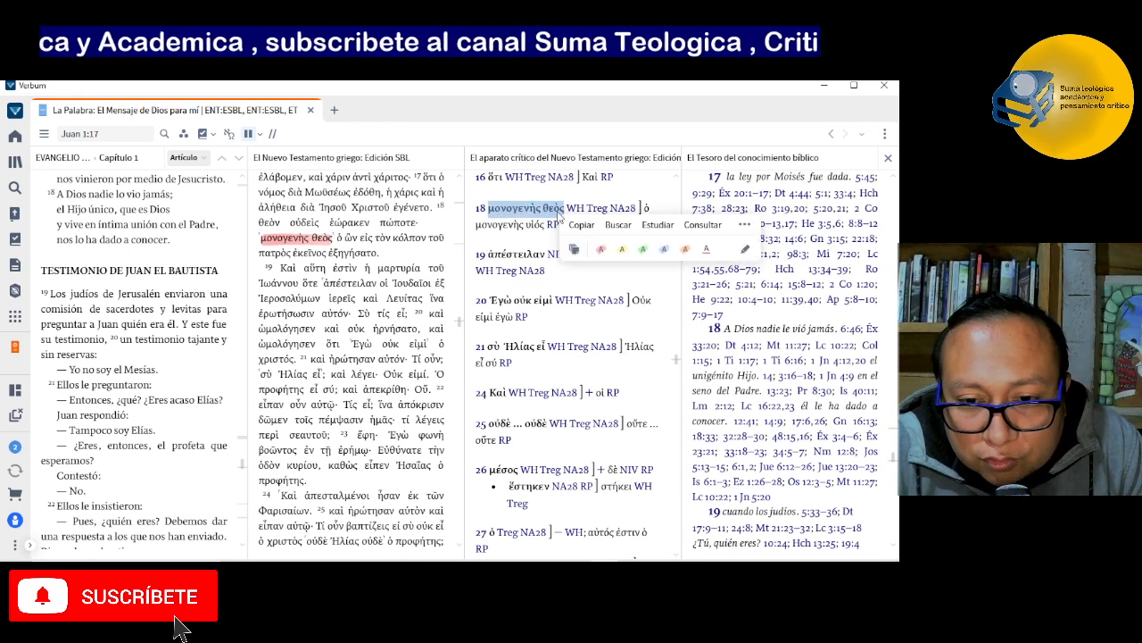
pyautogui.click(622, 251)
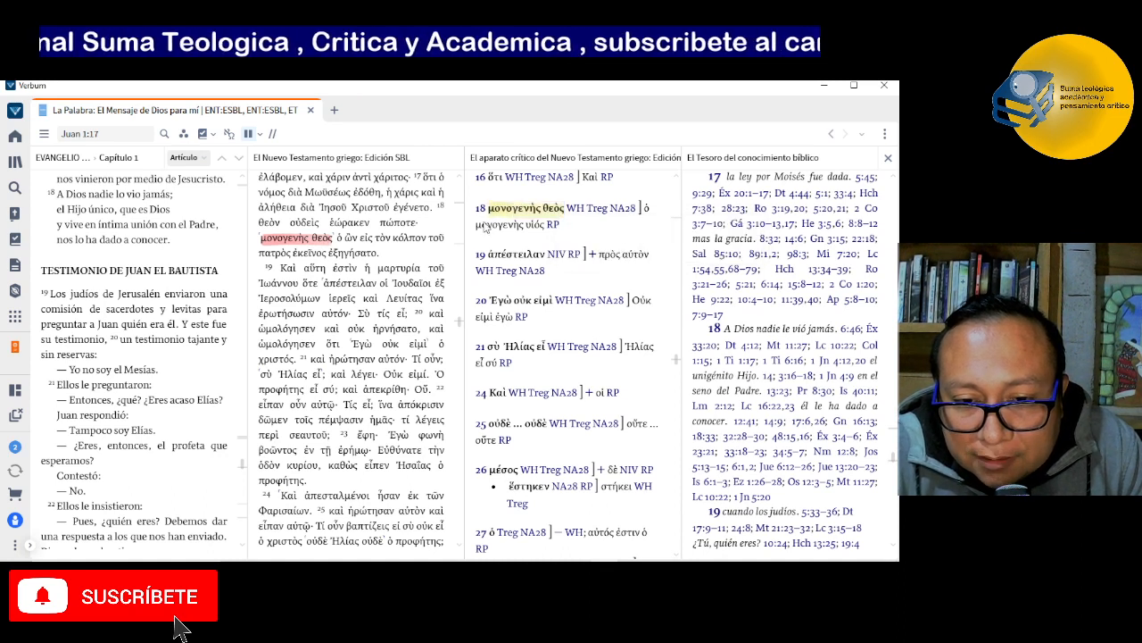
pyautogui.moveTo(479, 227); pyautogui.dragTo(539, 231)
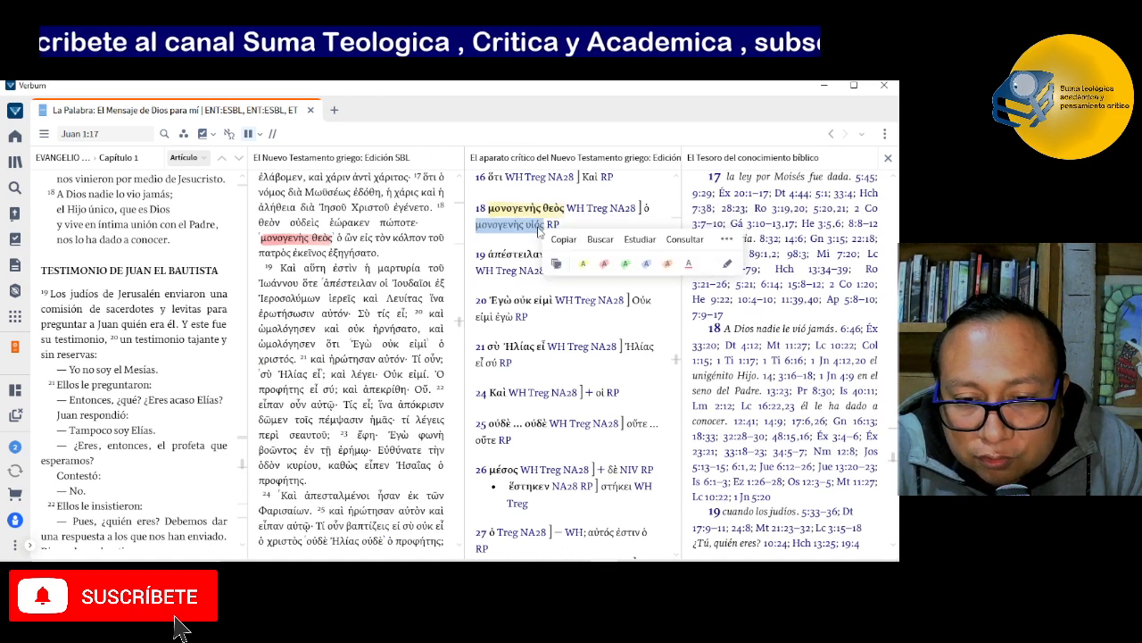
pyautogui.click(583, 265)
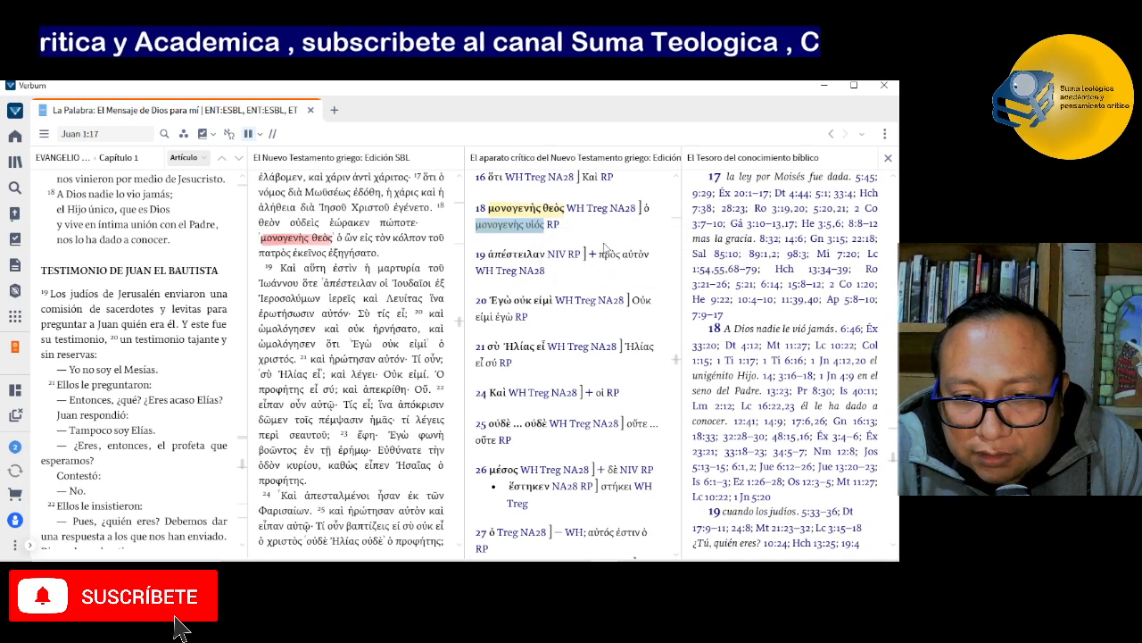
pyautogui.click(884, 134)
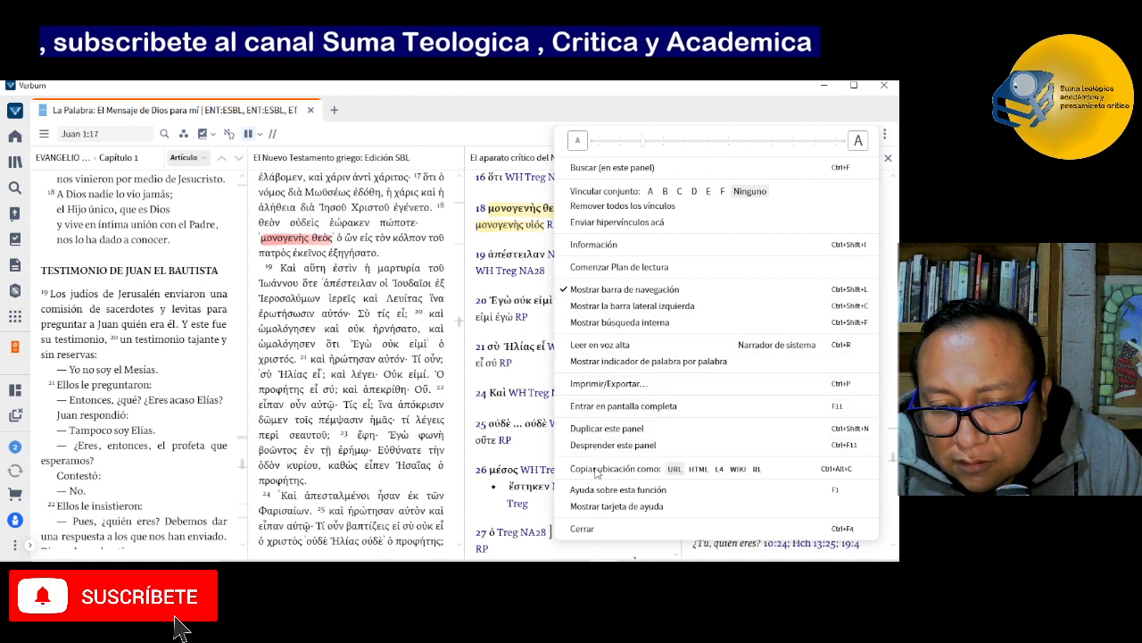
pyautogui.click(605, 110)
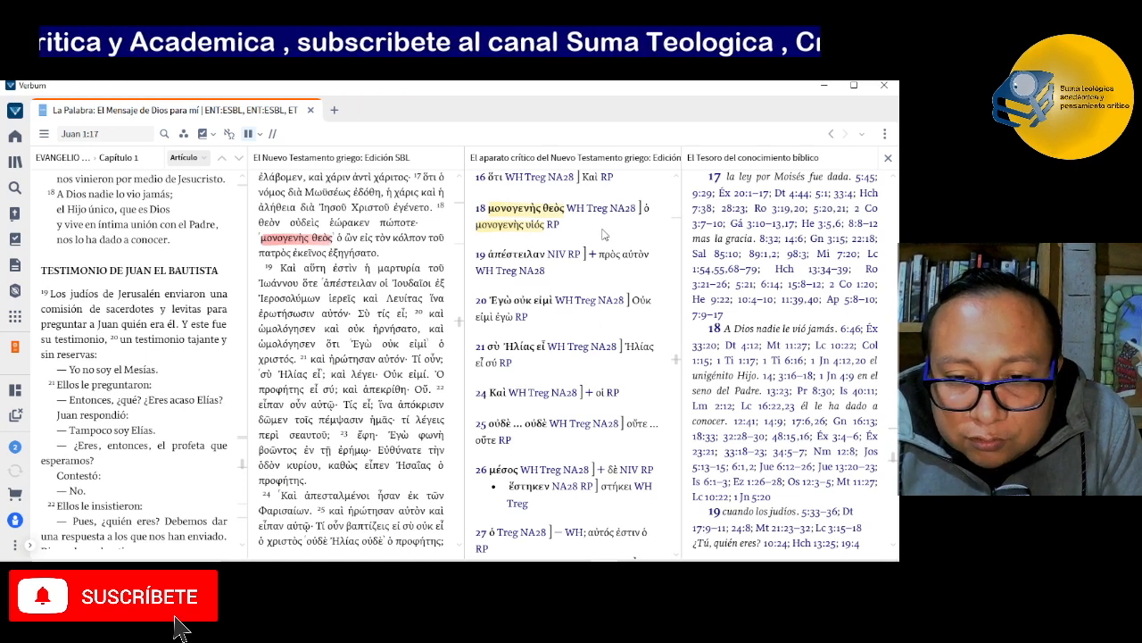
pyautogui.moveTo(555, 232)
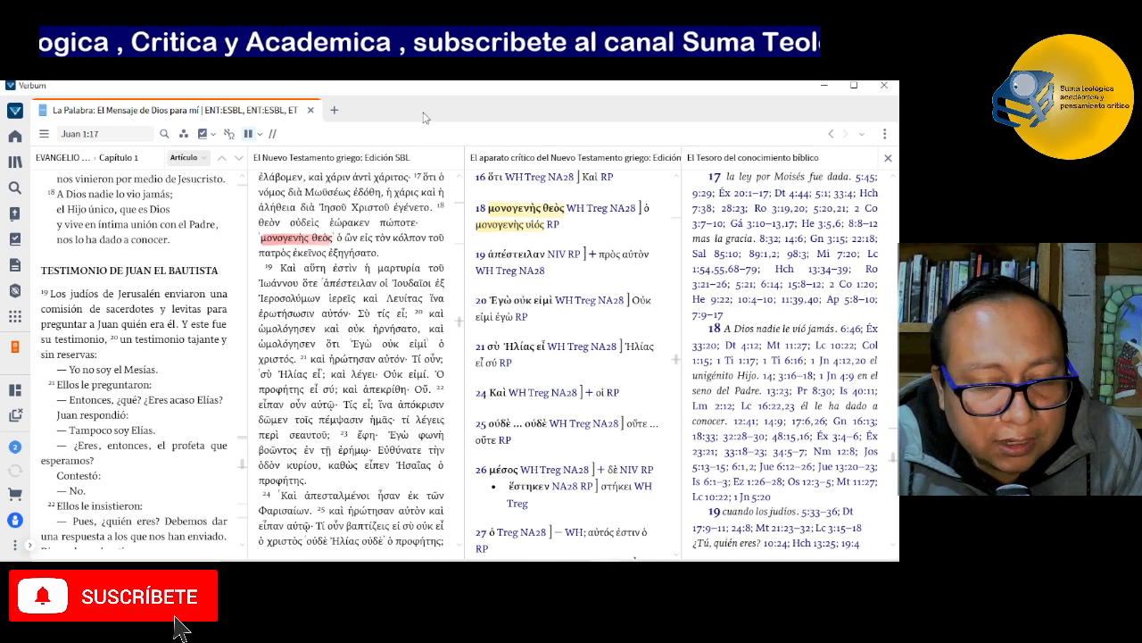
# Open the library in its own tab beside the parallel Bible panel.
pyautogui.click(16, 163)
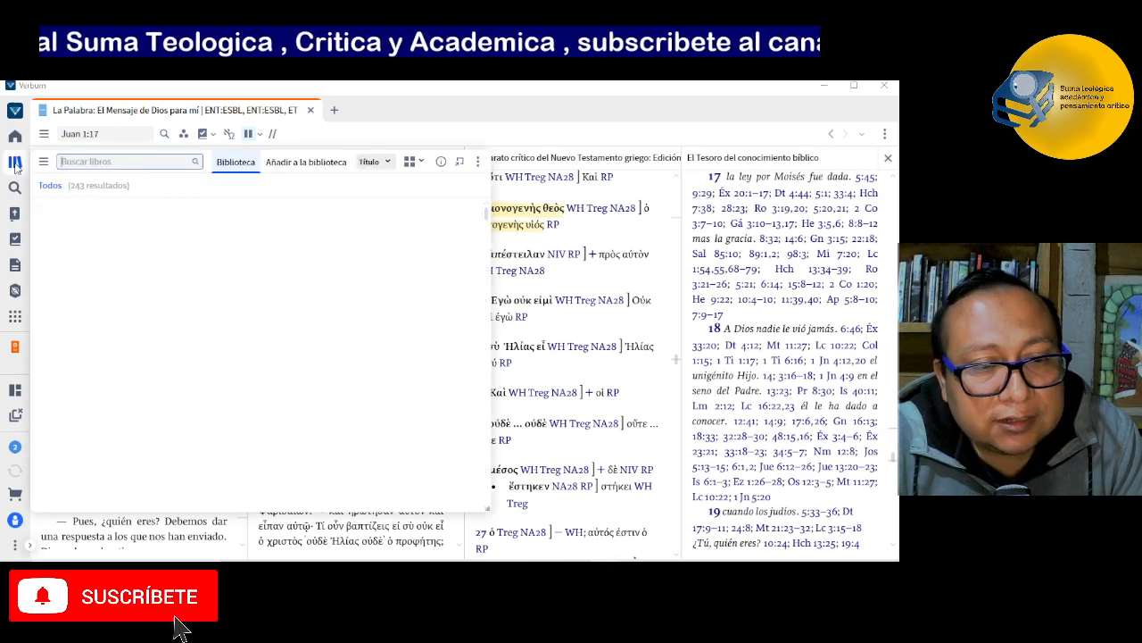
pyautogui.click(101, 161)
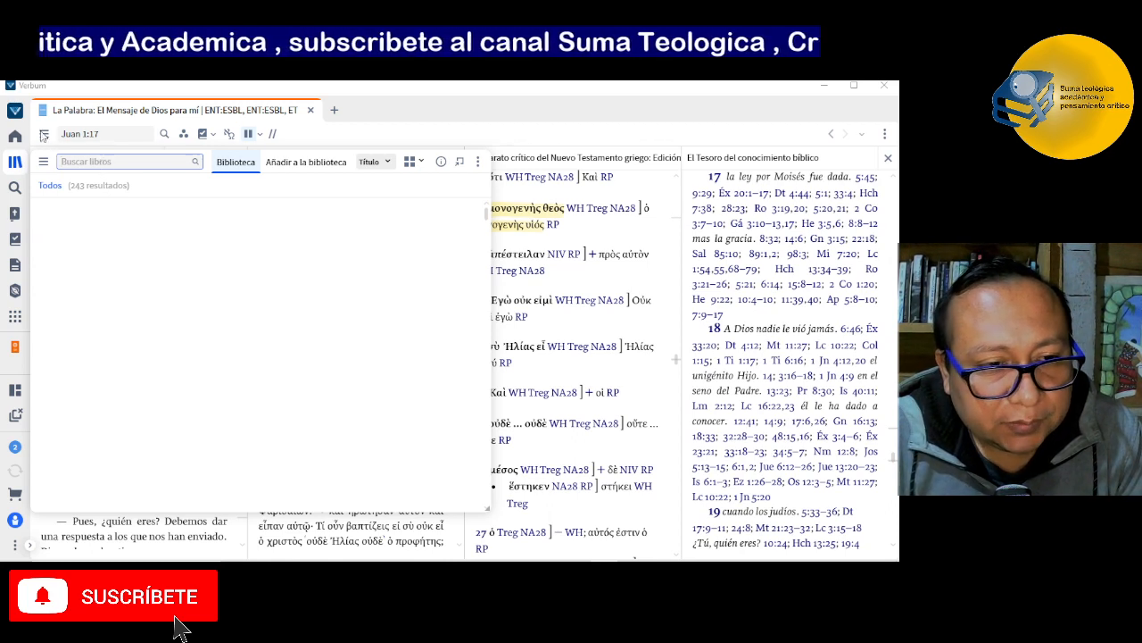
pyautogui.click(17, 163)
pyautogui.moveTo(18, 162); pyautogui.dragTo(353, 116)
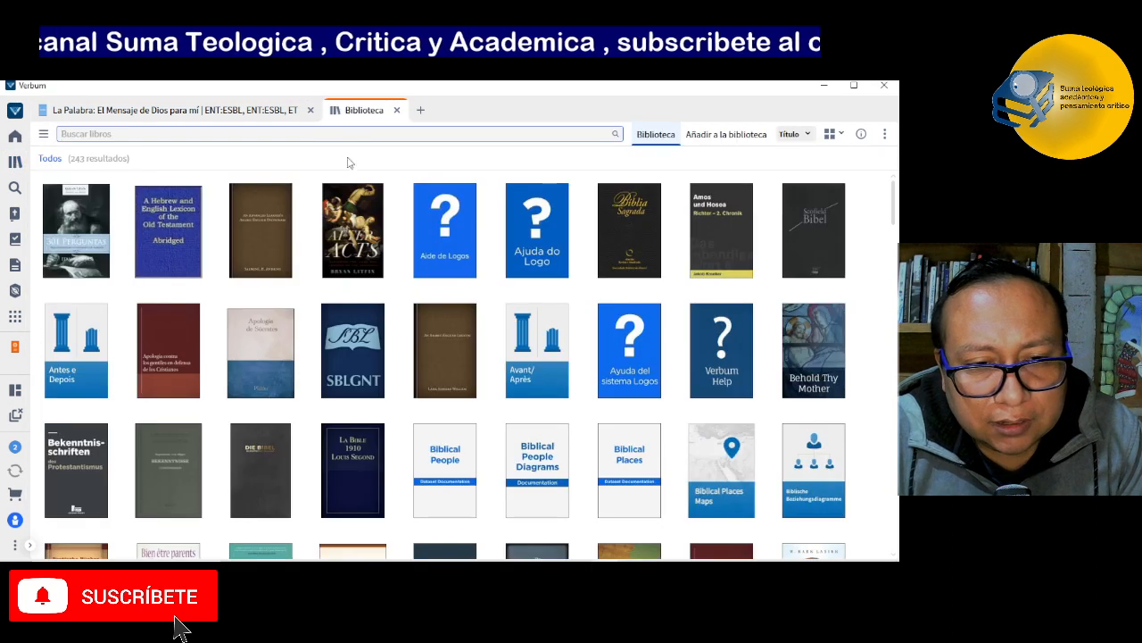
# Search the library for "codice", and replace the query with "sinai".
pyautogui.write('cocice')
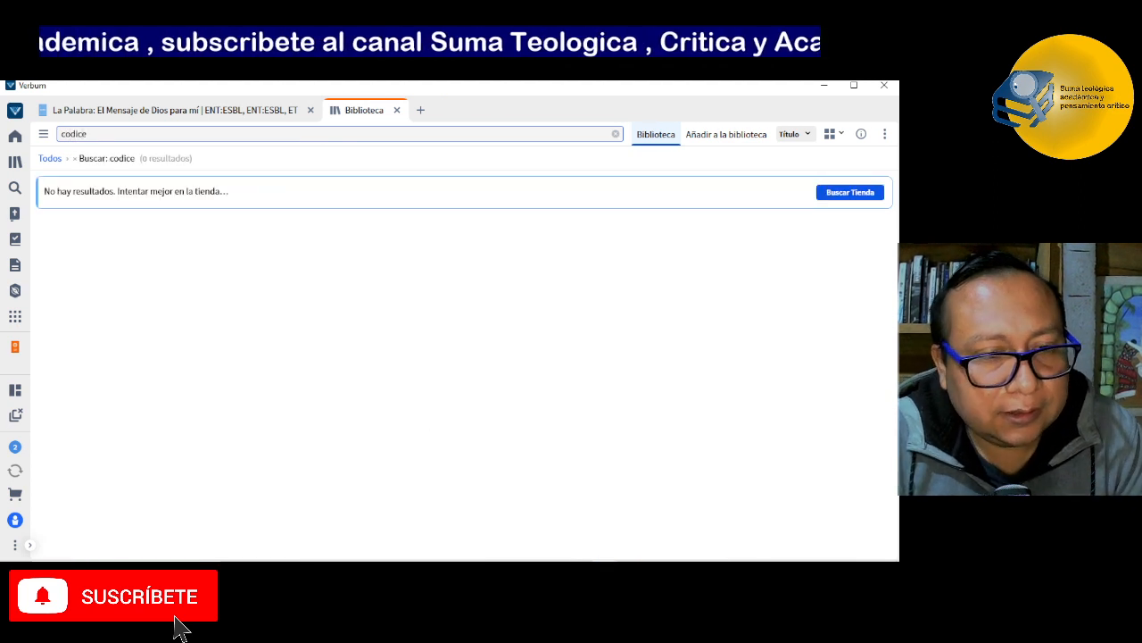
pyautogui.press('BackSpace')
pyautogui.press('BackSpace')
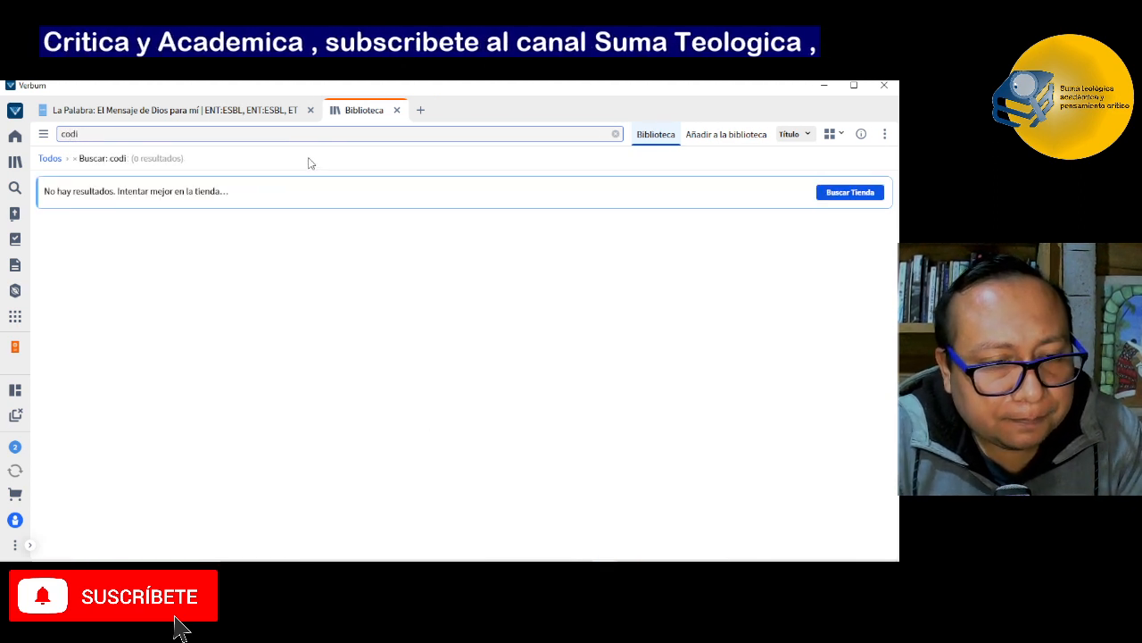
pyautogui.press('BackSpace')
pyautogui.press('BackSpace')
pyautogui.press('BackSpace')
pyautogui.write('sinai')
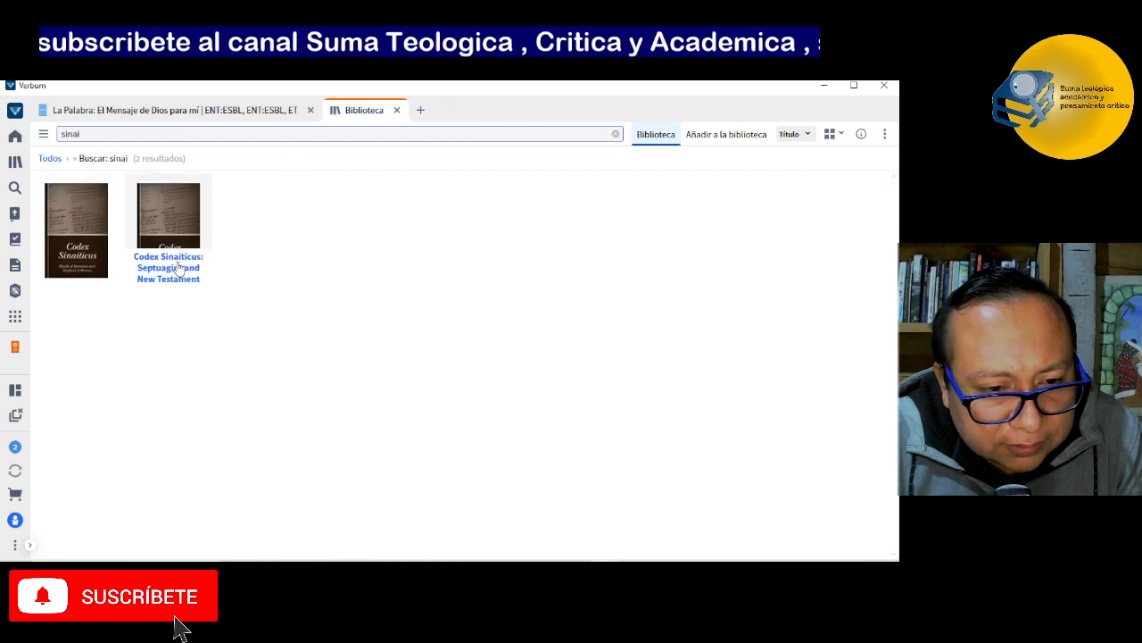
# Open Codex Sinaiticus: Septuagint and New Testament in a new tab and close the library tab.
pyautogui.moveTo(150, 271)
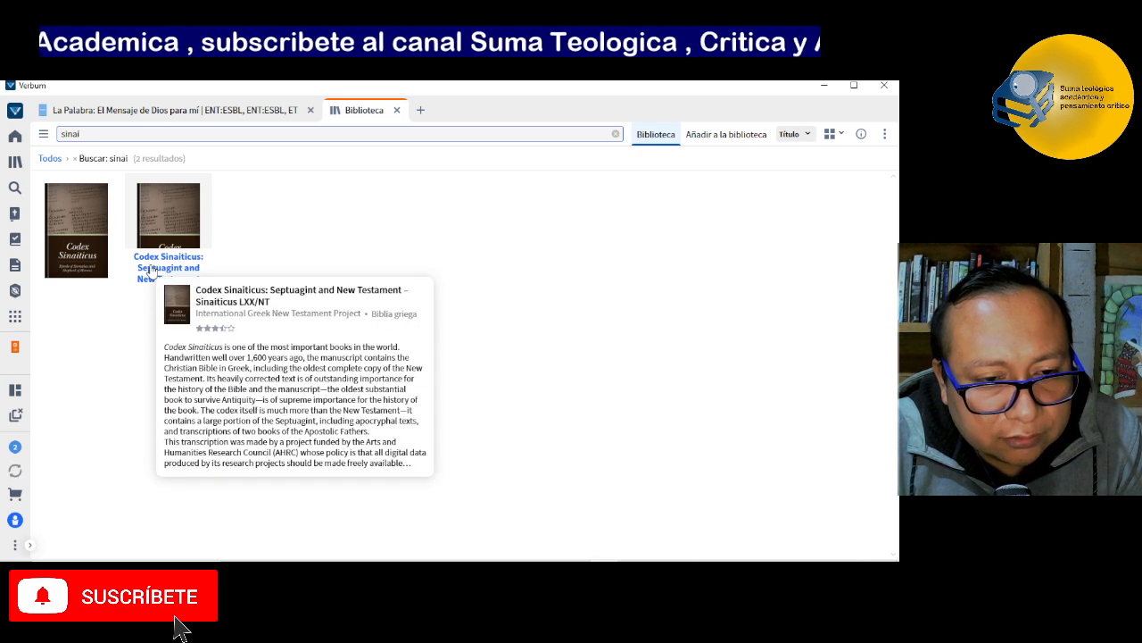
pyautogui.moveTo(150, 270); pyautogui.dragTo(440, 122)
pyautogui.click(397, 117)
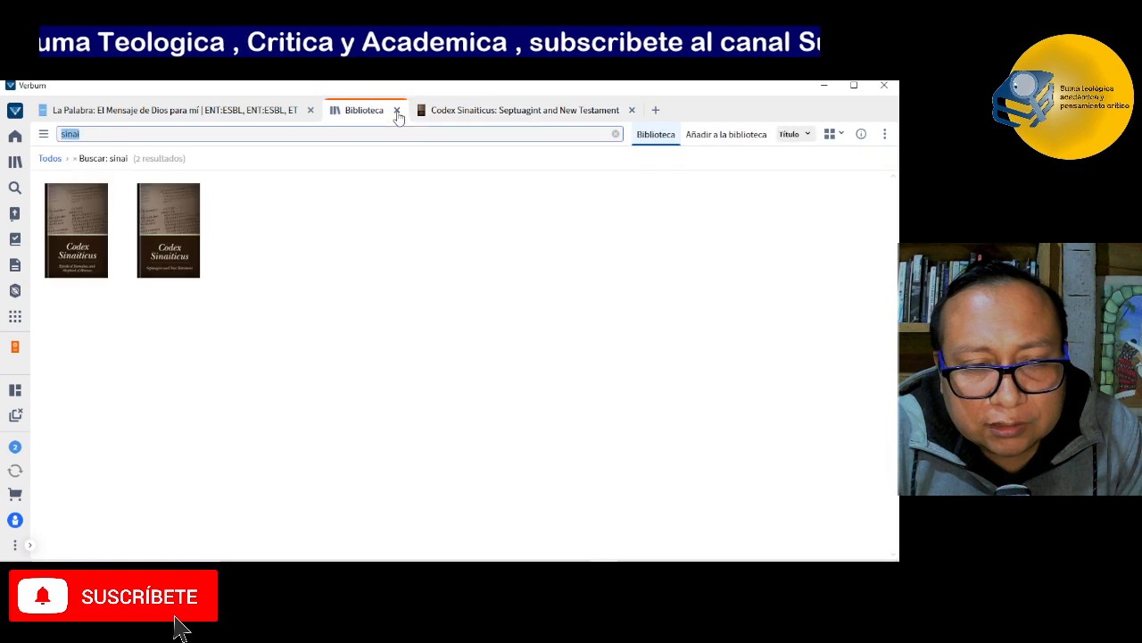
pyautogui.click(397, 111)
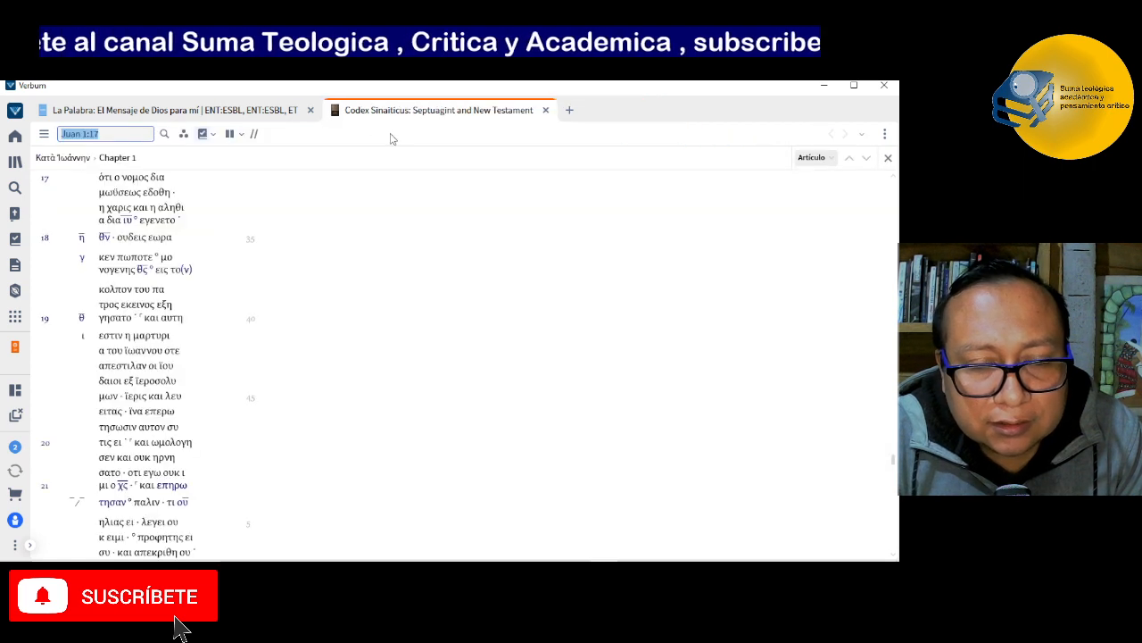
# Assign the parallel La Palabra panel and Codex Sinaiticus to link set A, and switch between them to compare the passage.
pyautogui.click(256, 110)
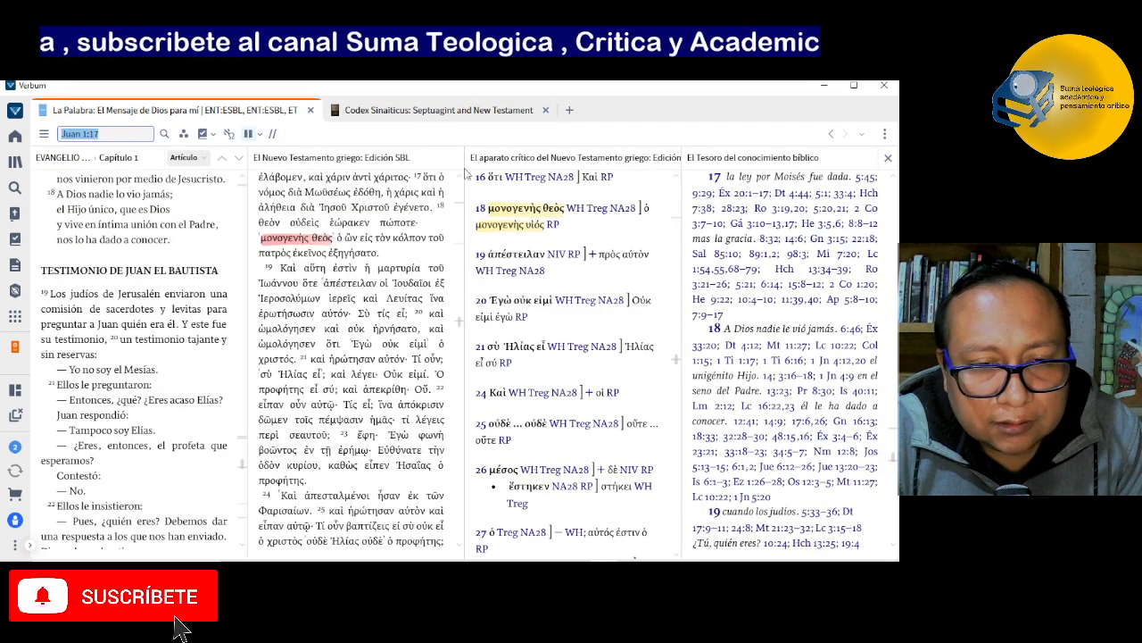
pyautogui.click(886, 134)
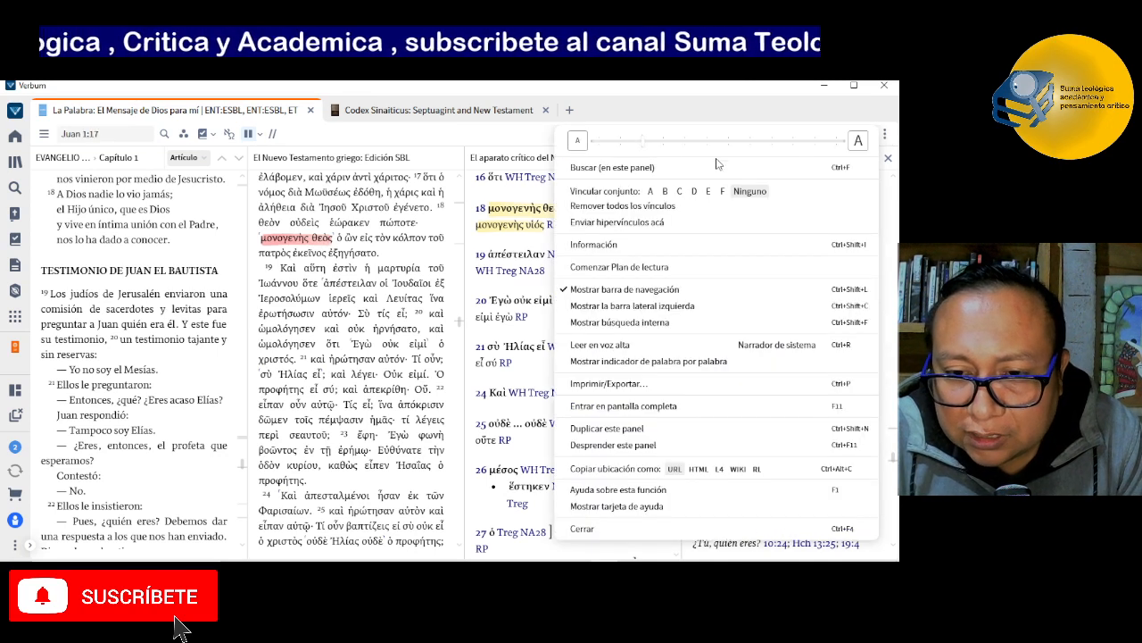
pyautogui.click(652, 191)
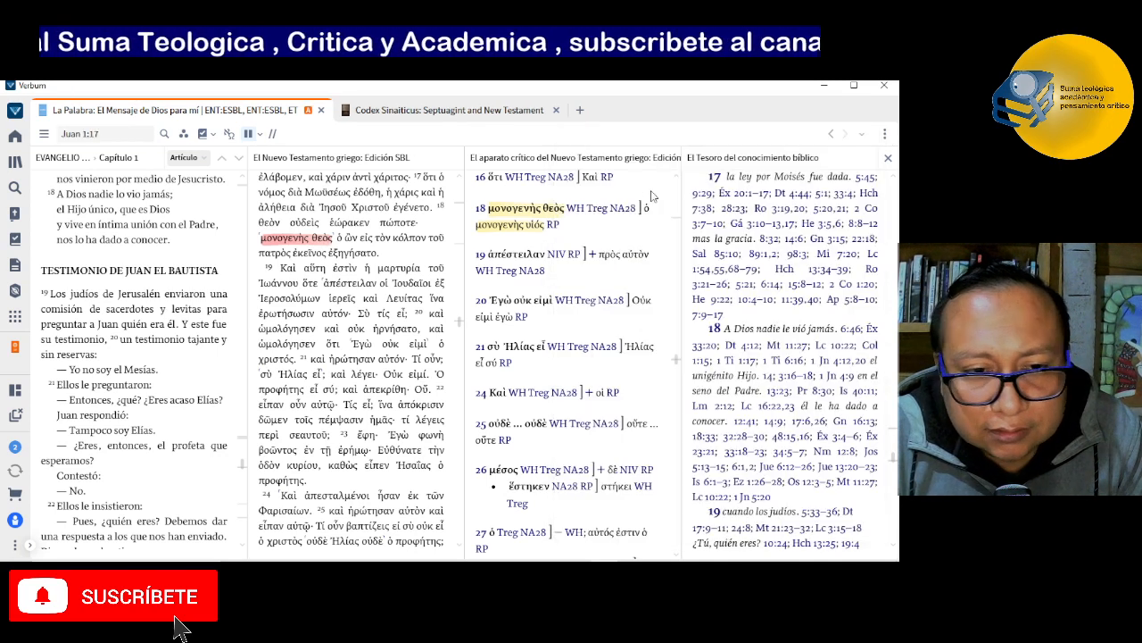
pyautogui.click(417, 112)
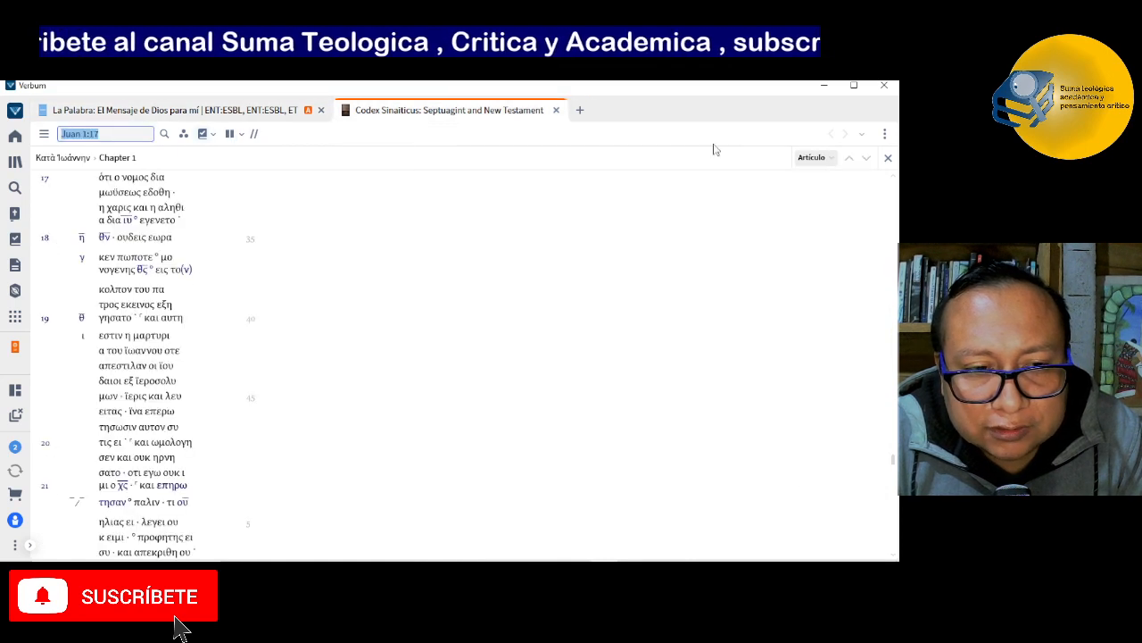
pyautogui.click(885, 136)
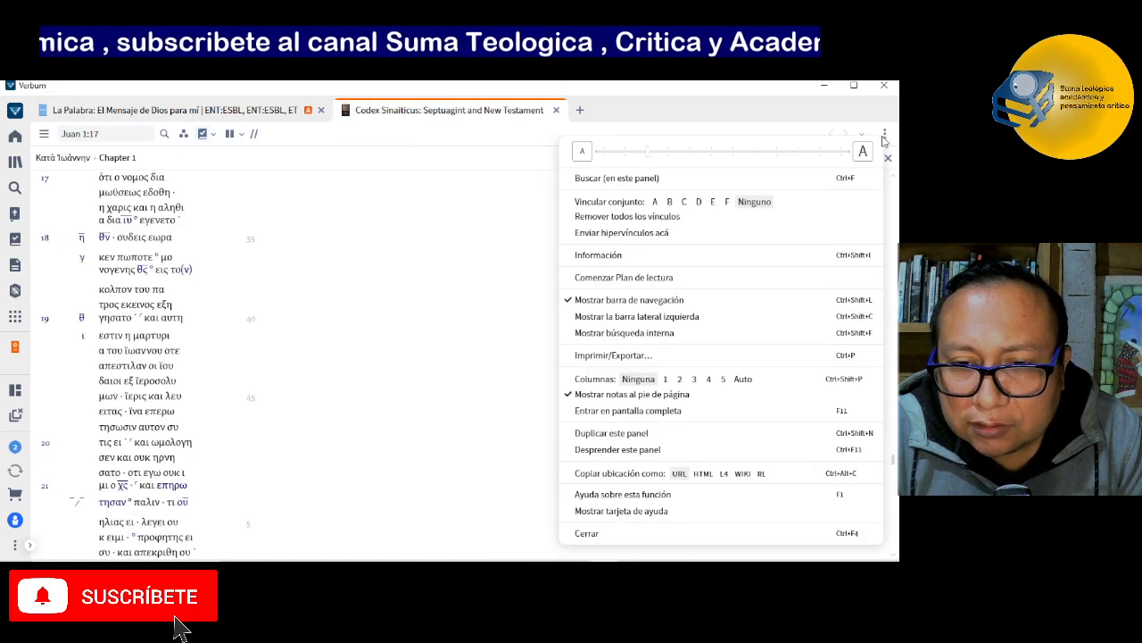
pyautogui.click(656, 202)
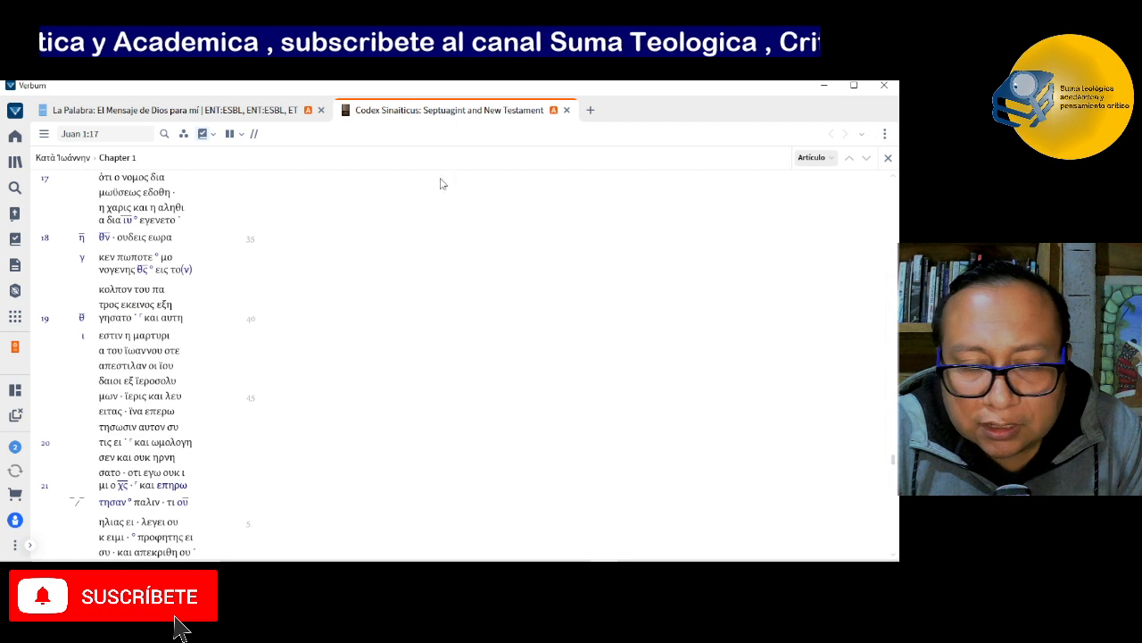
pyautogui.click(141, 111)
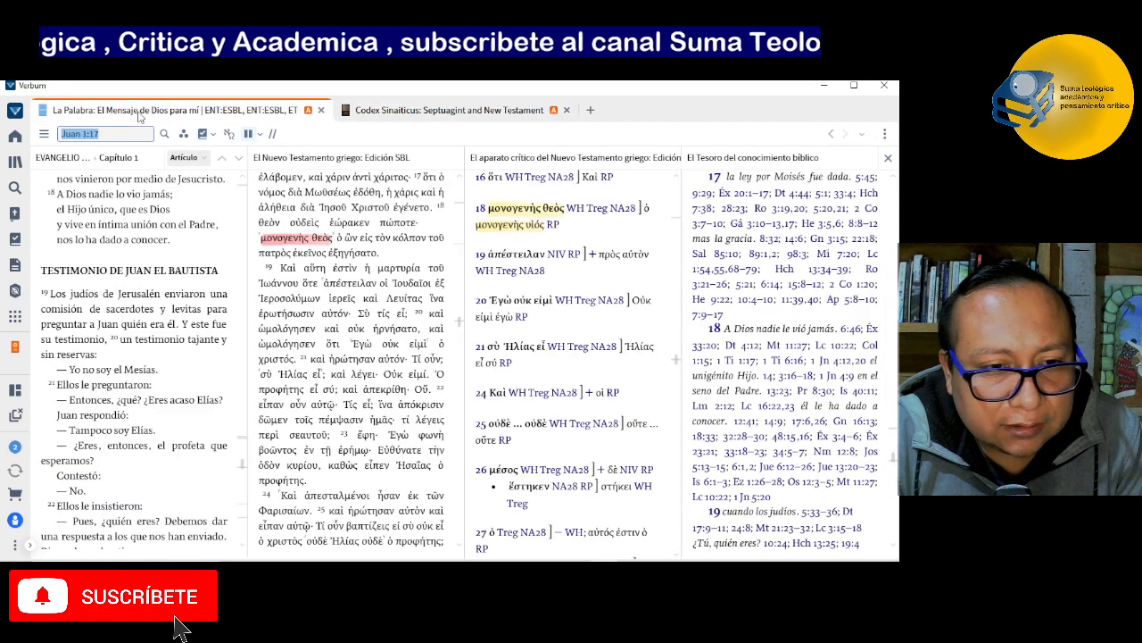
pyautogui.click(393, 112)
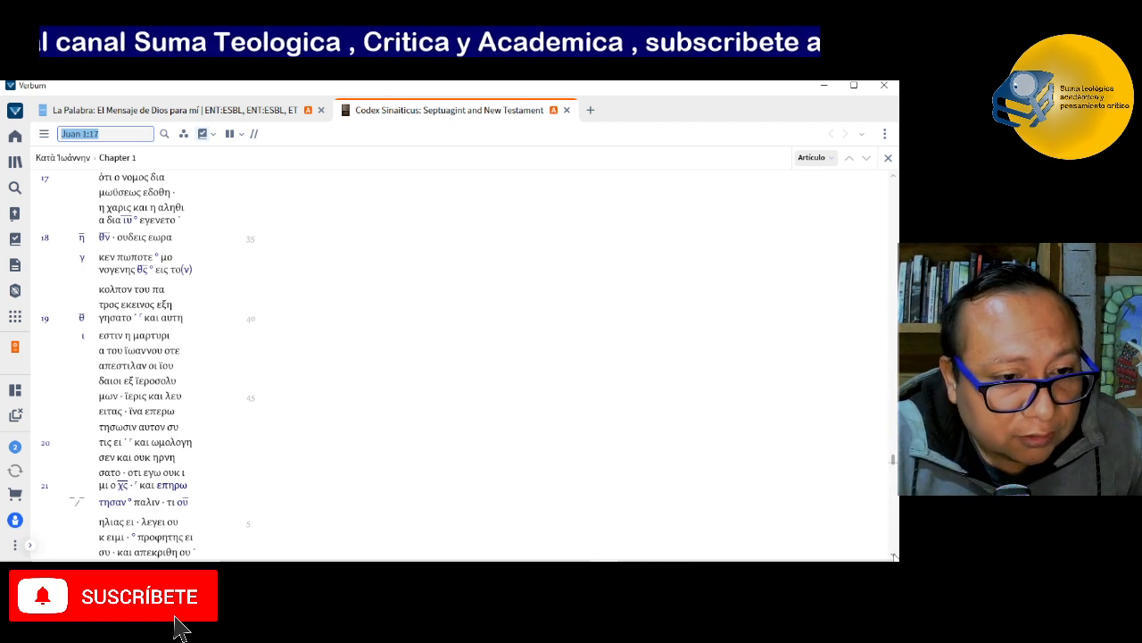
pyautogui.click(255, 110)
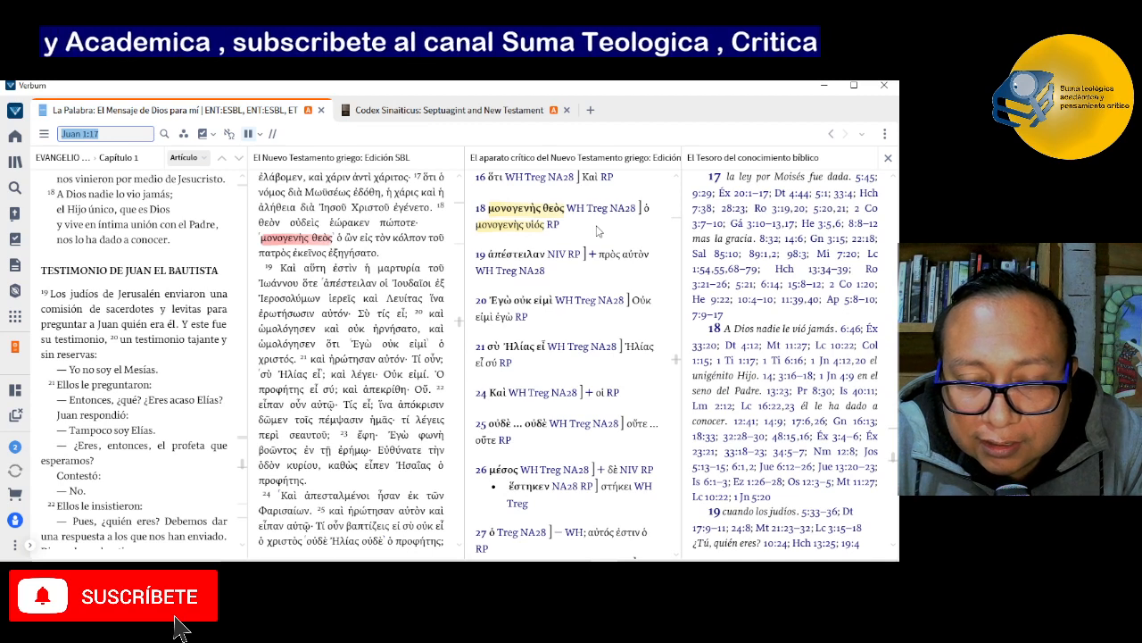
# Highlight "νογενης θς" in verse 18 of Codex Sinaiticus in yellow, comparing the reading with the parallel La Palabra panel.
pyautogui.moveTo(554, 228)
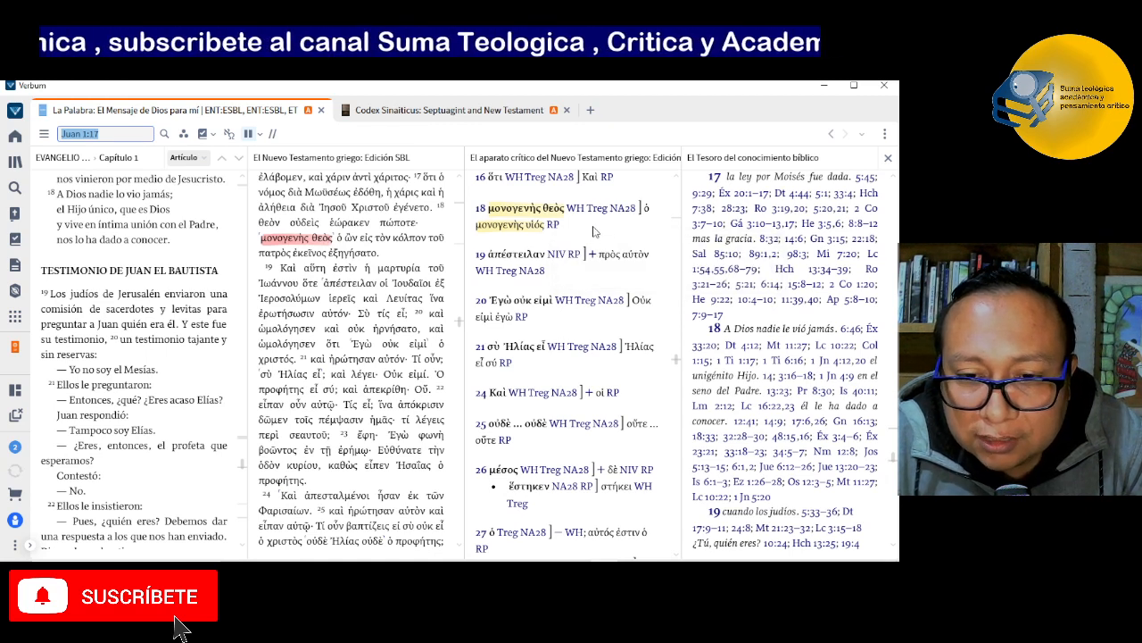
pyautogui.moveTo(603, 216)
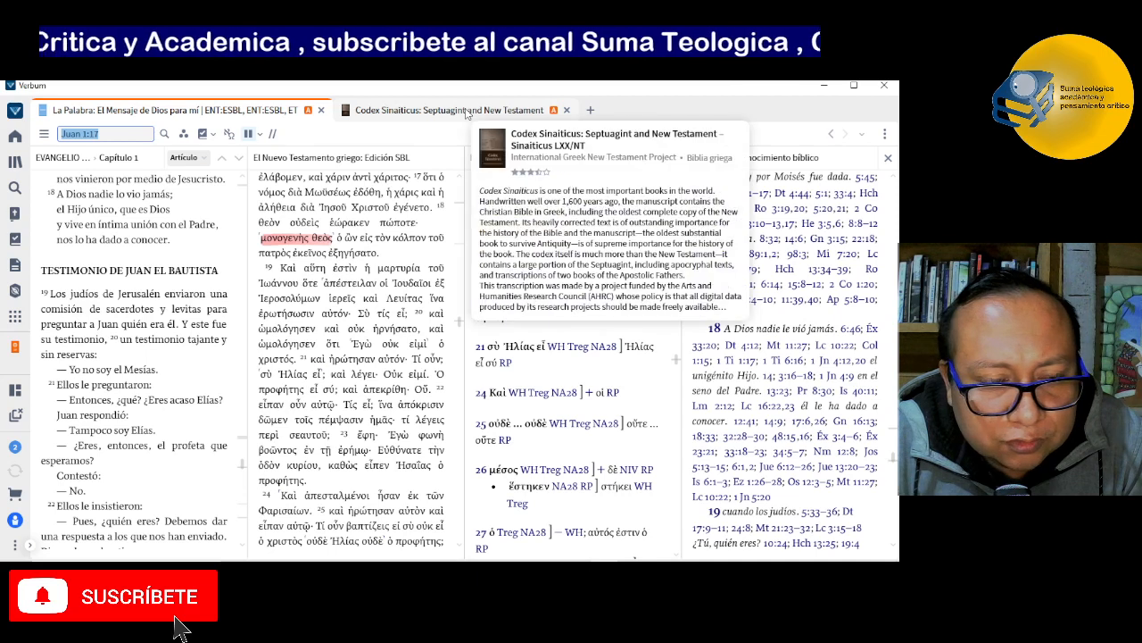
pyautogui.click(467, 114)
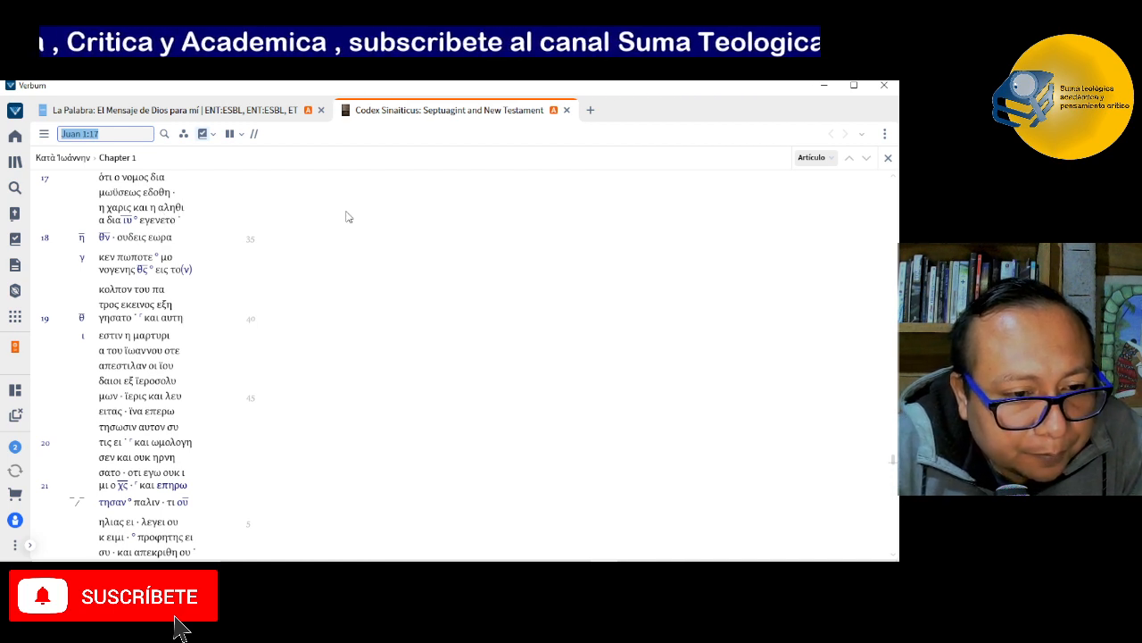
pyautogui.click(893, 175)
pyautogui.click(892, 177)
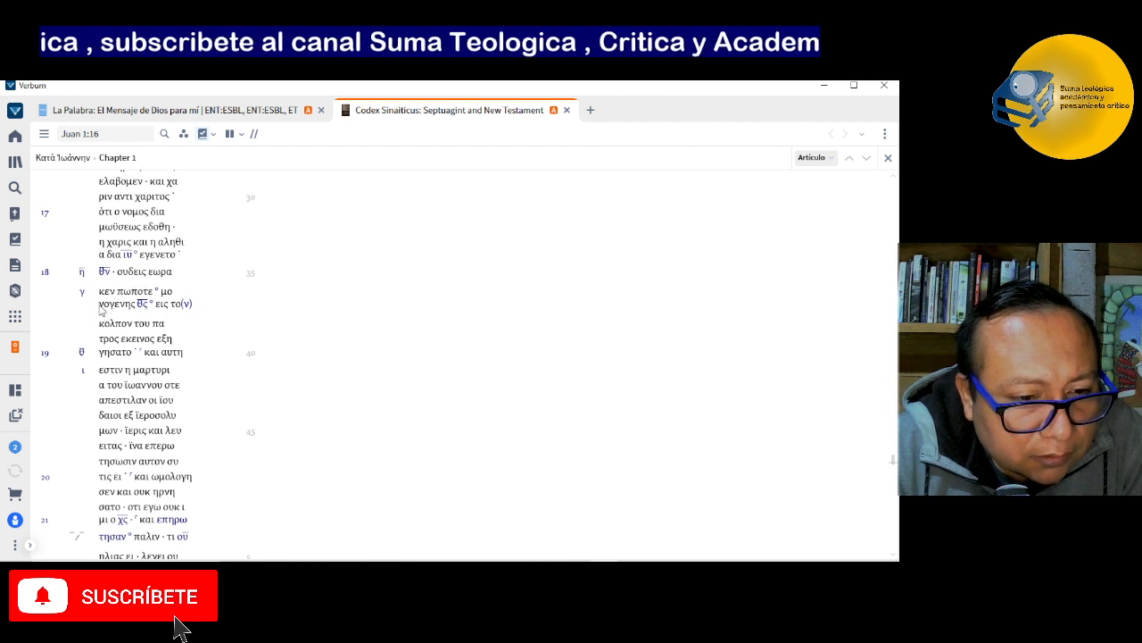
pyautogui.moveTo(100, 306); pyautogui.dragTo(154, 316)
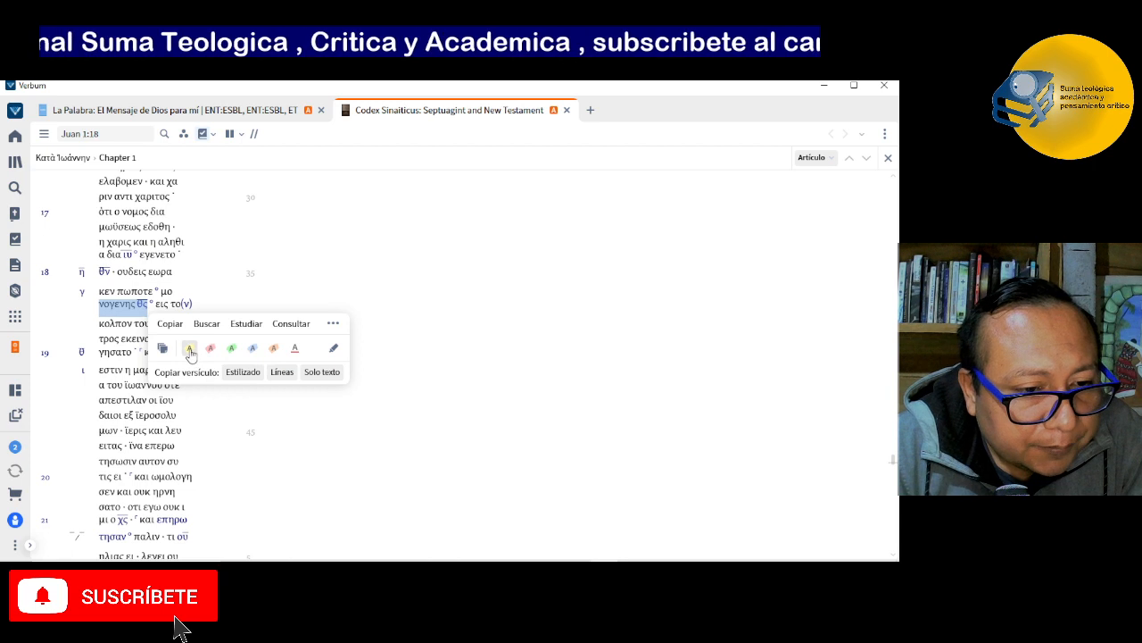
pyautogui.click(190, 350)
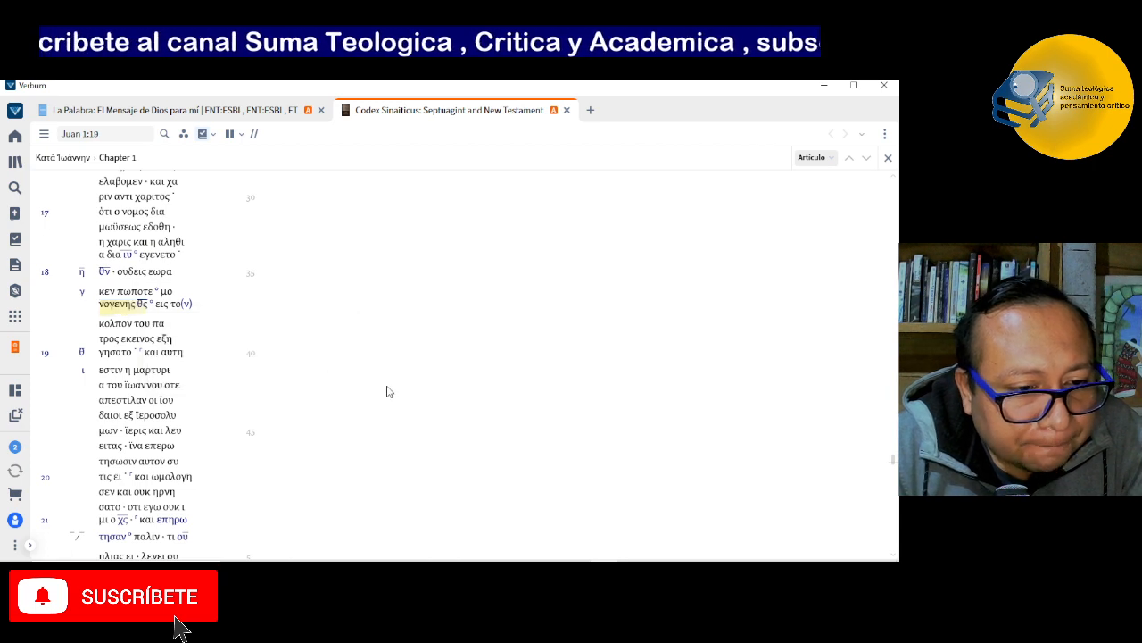
pyautogui.click(145, 114)
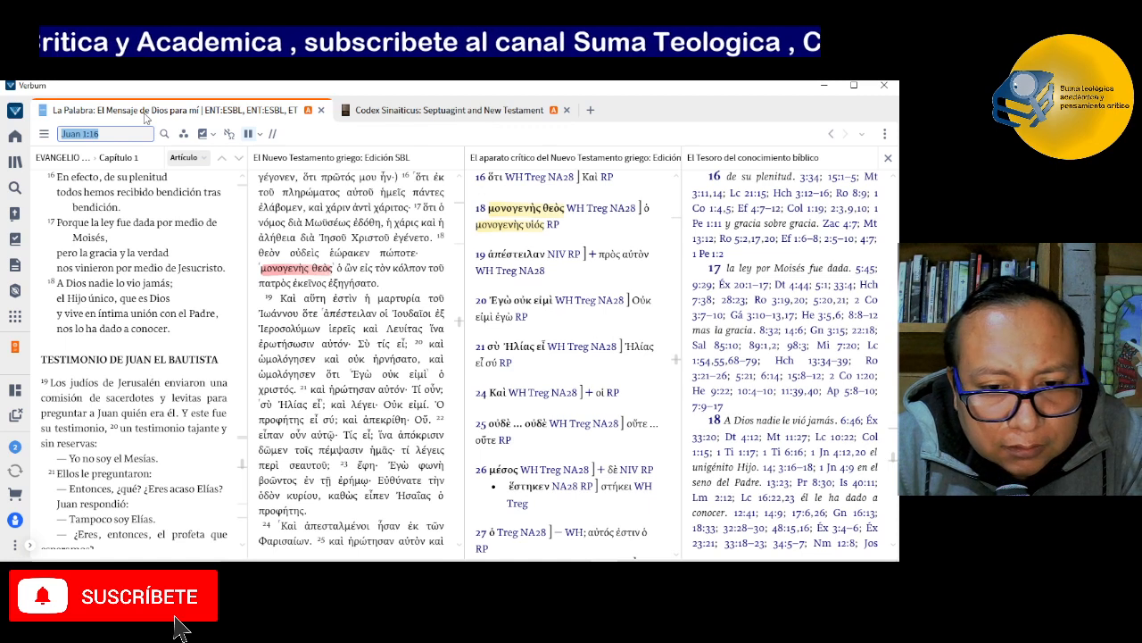
pyautogui.click(407, 113)
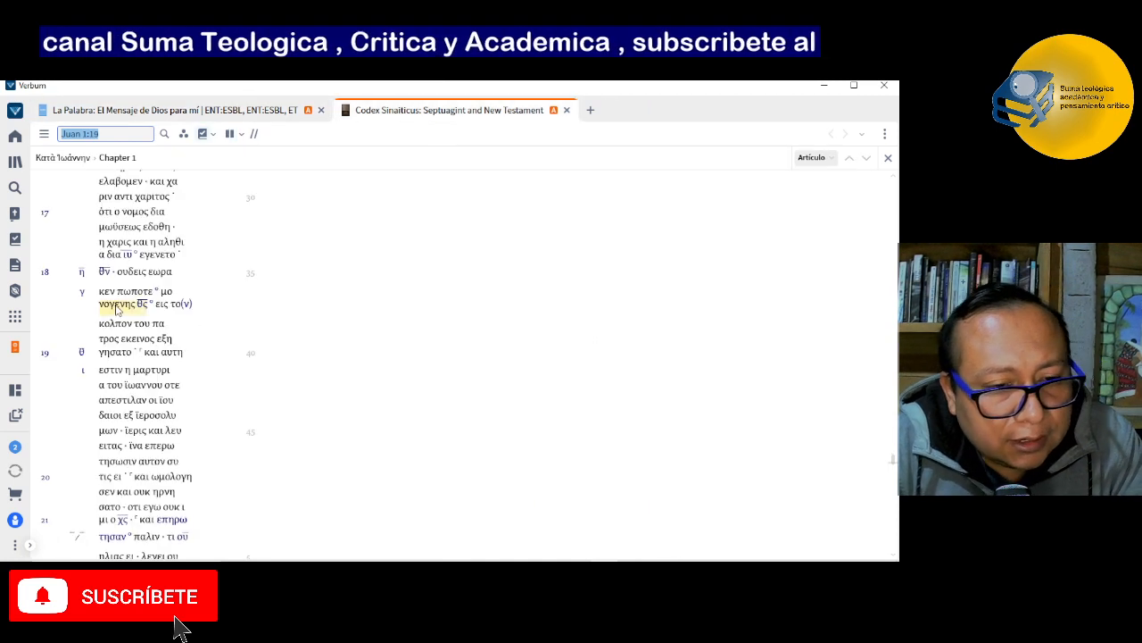
pyautogui.moveTo(101, 309); pyautogui.dragTo(150, 313)
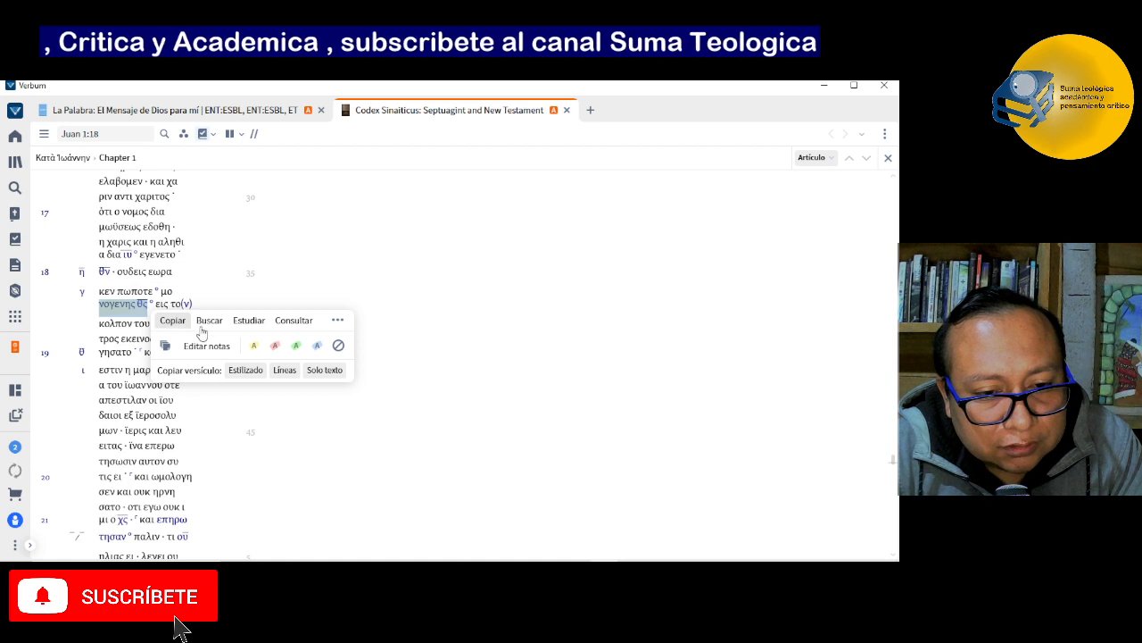
pyautogui.click(254, 347)
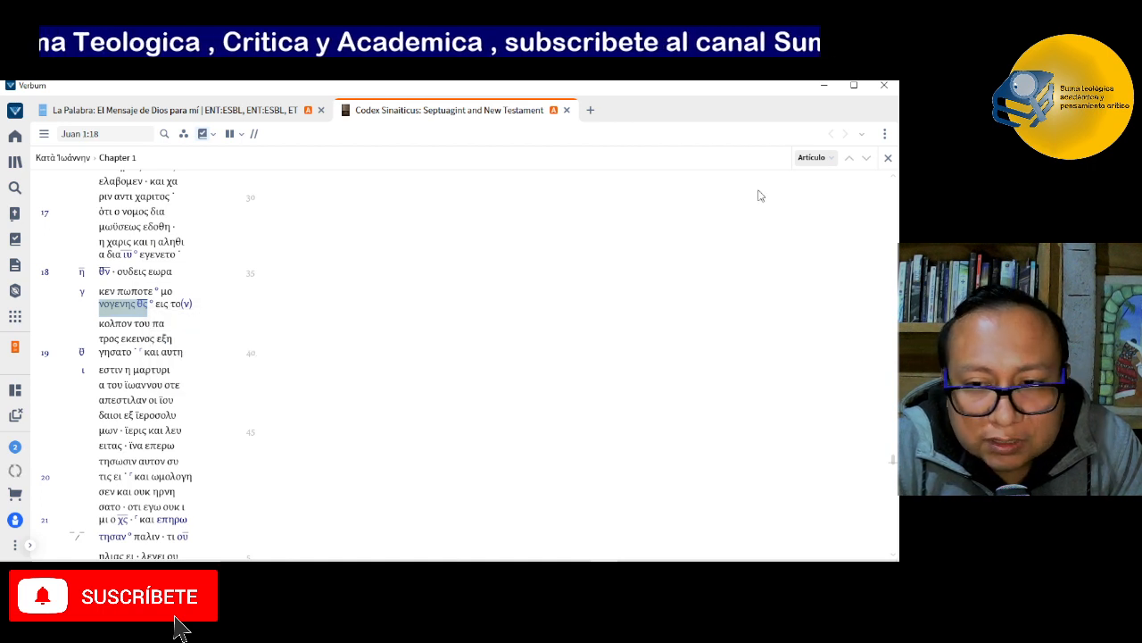
# Enlarge the text of the Codex Sinaiticus panel and examine the highlighted reading in verse 18.
pyautogui.click(885, 135)
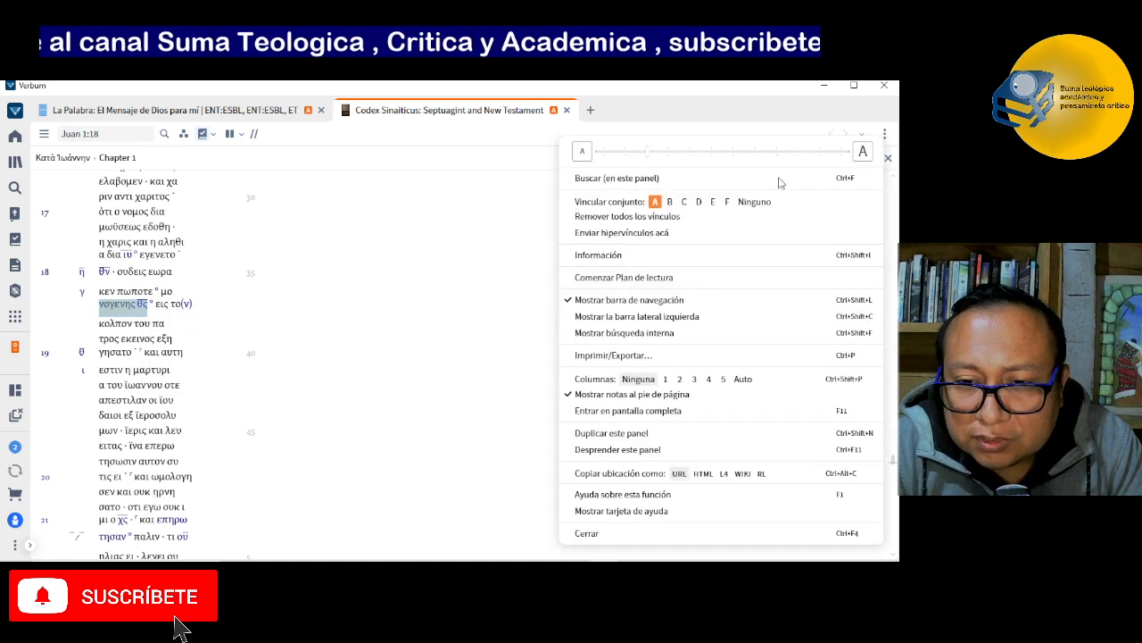
pyautogui.click(712, 159)
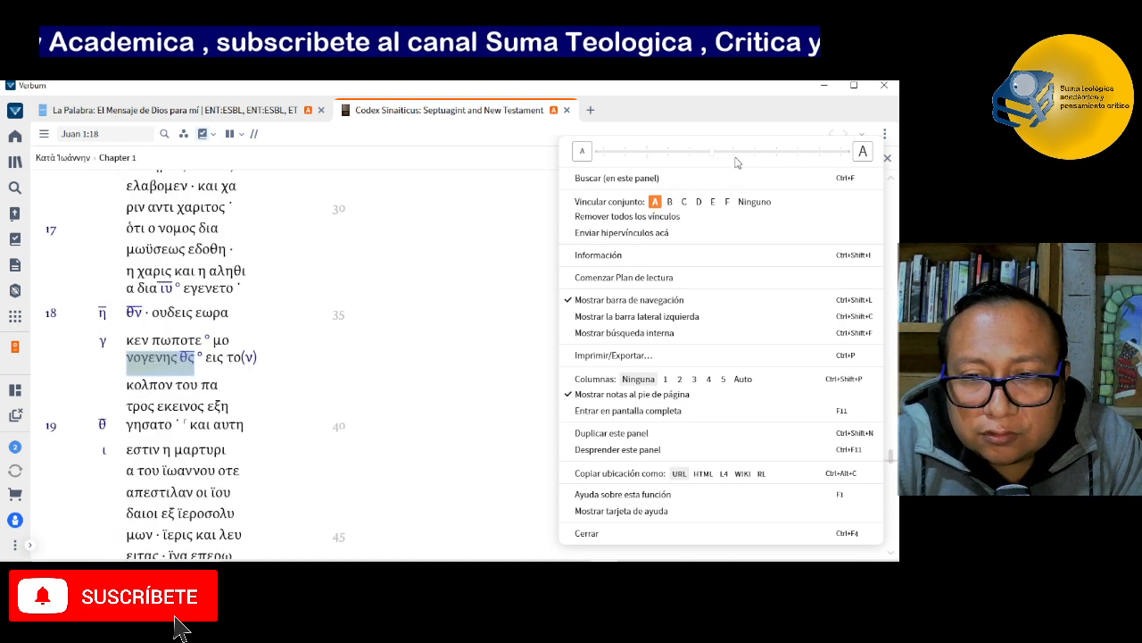
pyautogui.click(739, 161)
pyautogui.click(454, 310)
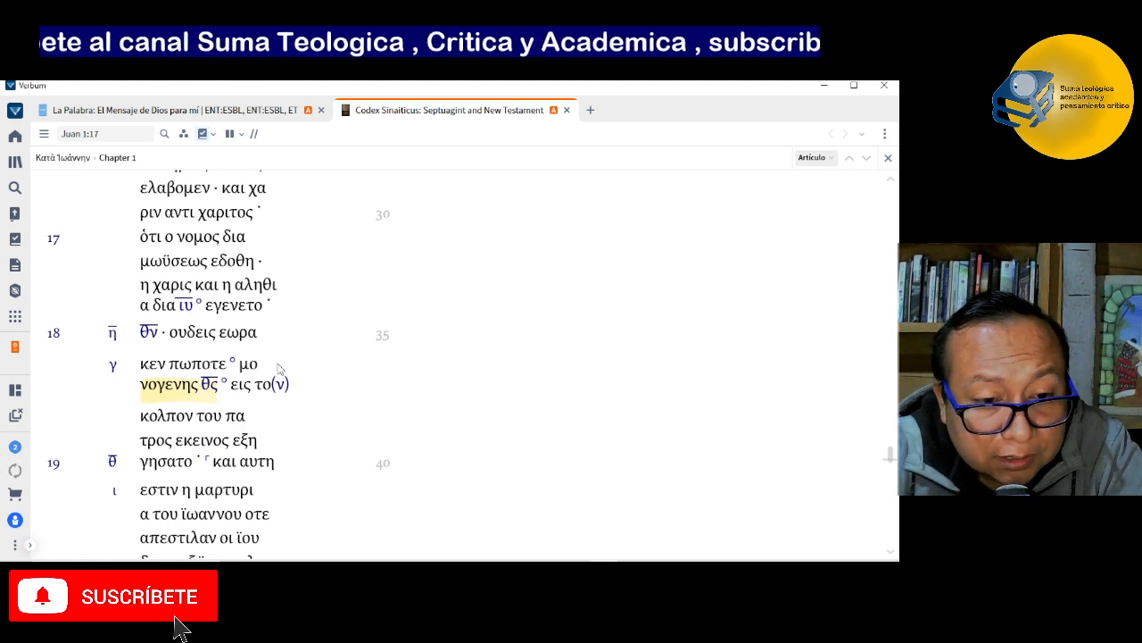
pyautogui.click(890, 553)
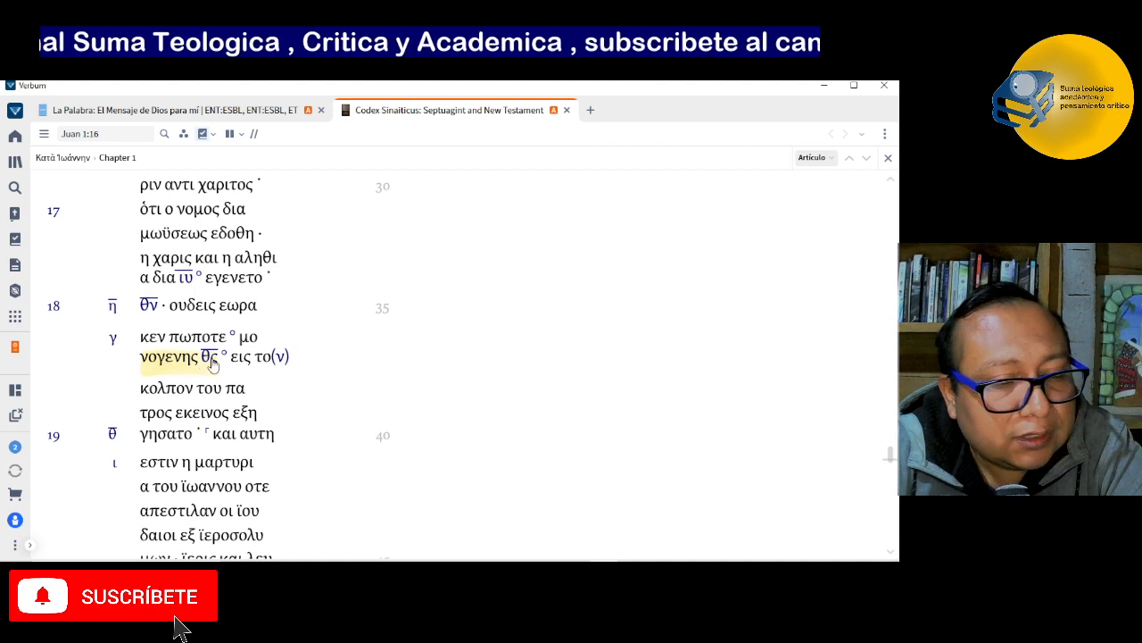
pyautogui.moveTo(213, 362)
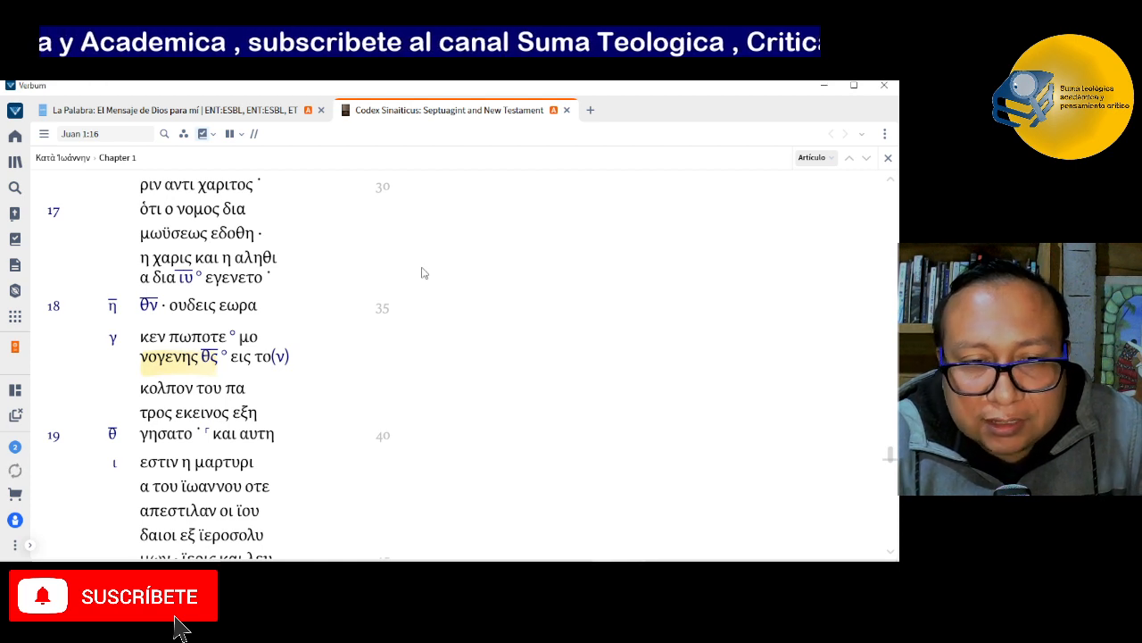
# Return to the parallel La Palabra panel and check the parsing of ἐξηγήσατο and πρῶτός in the SBL Greek text.
pyautogui.click(215, 109)
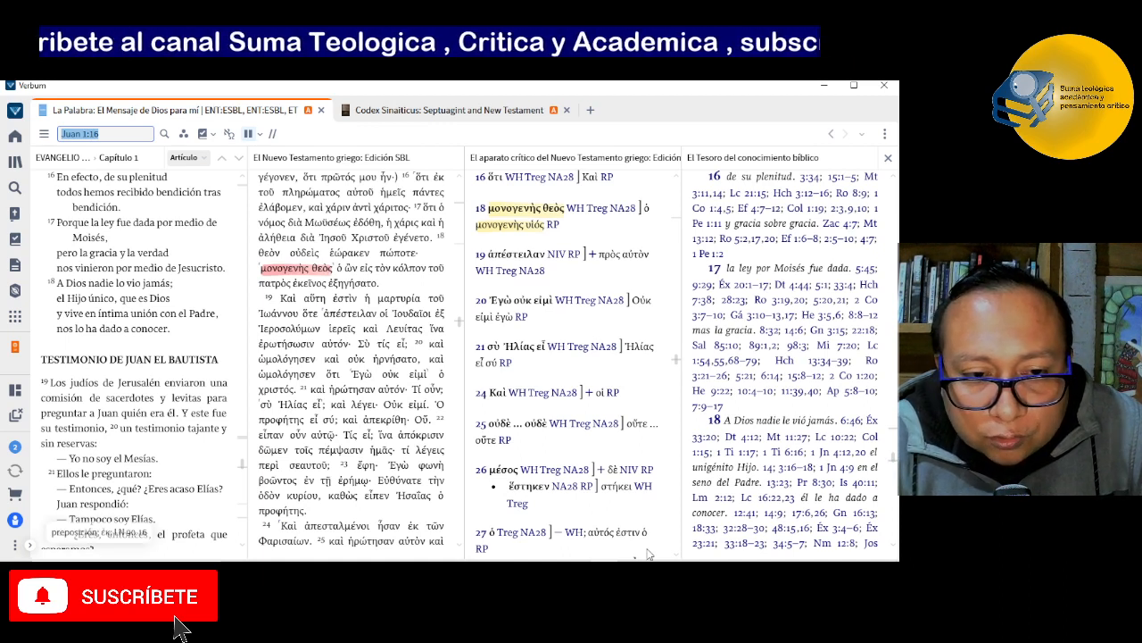
pyautogui.click(178, 627)
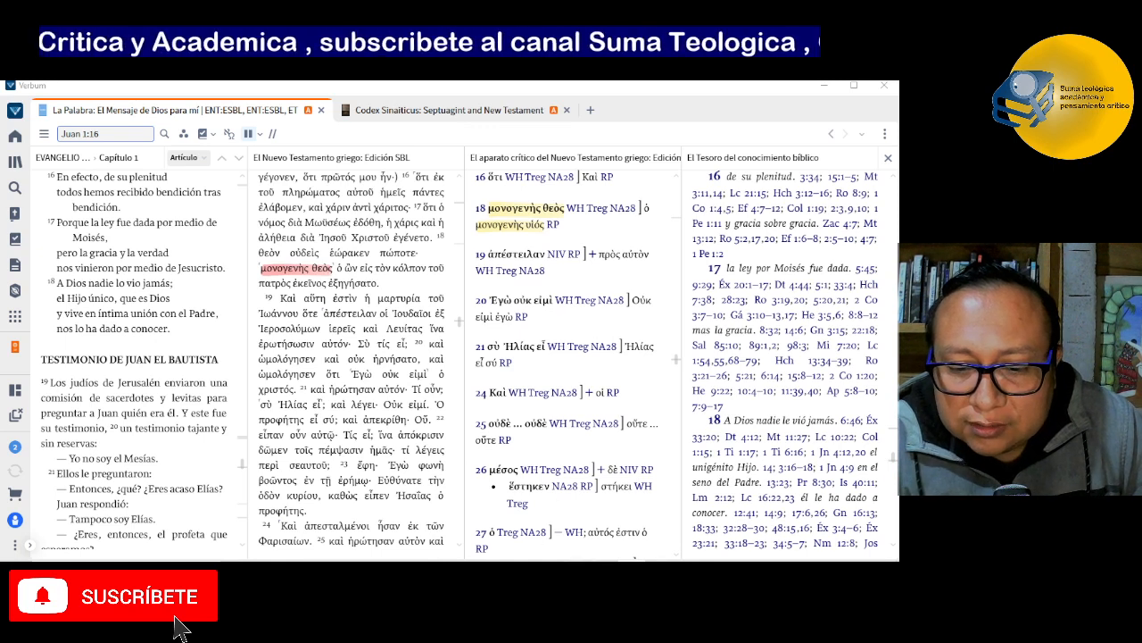
pyautogui.hotkey('alt', 'Tab')
pyautogui.moveTo(362, 290)
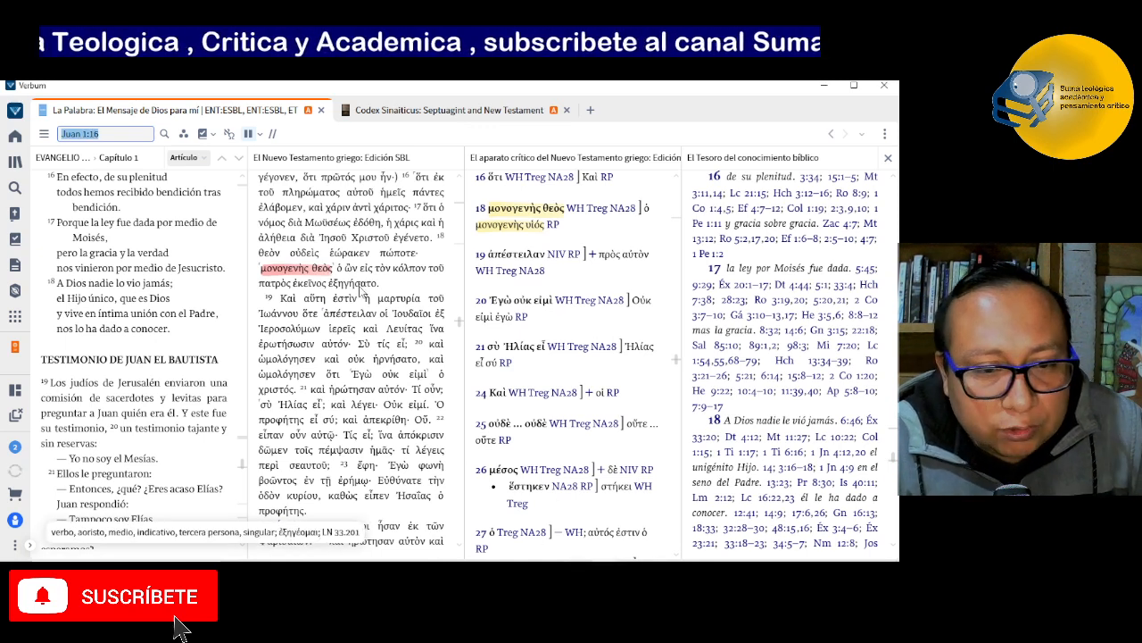
pyautogui.moveTo(342, 178)
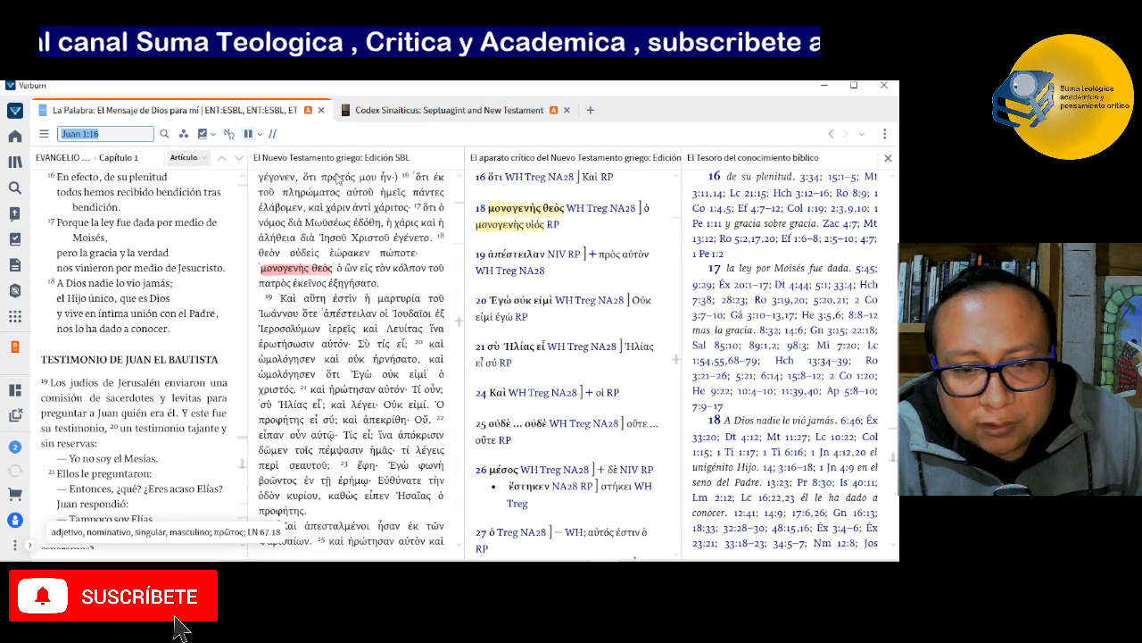
# Turn off the parallel resources in La Palabra and close Codex Sinaiticus.
pyautogui.click(251, 136)
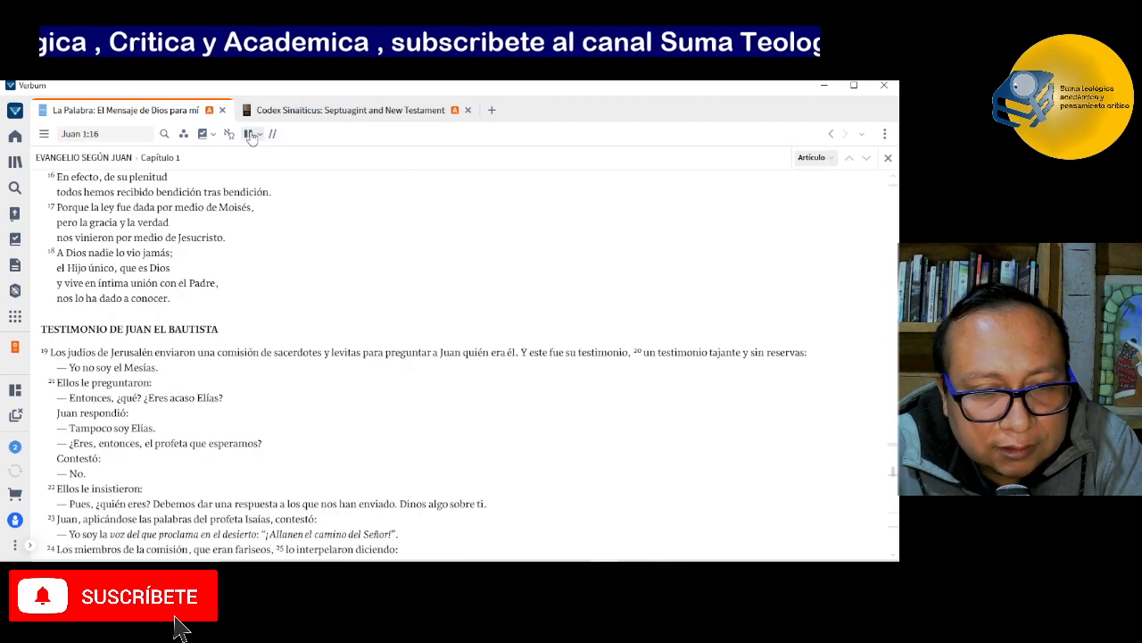
pyautogui.click(466, 113)
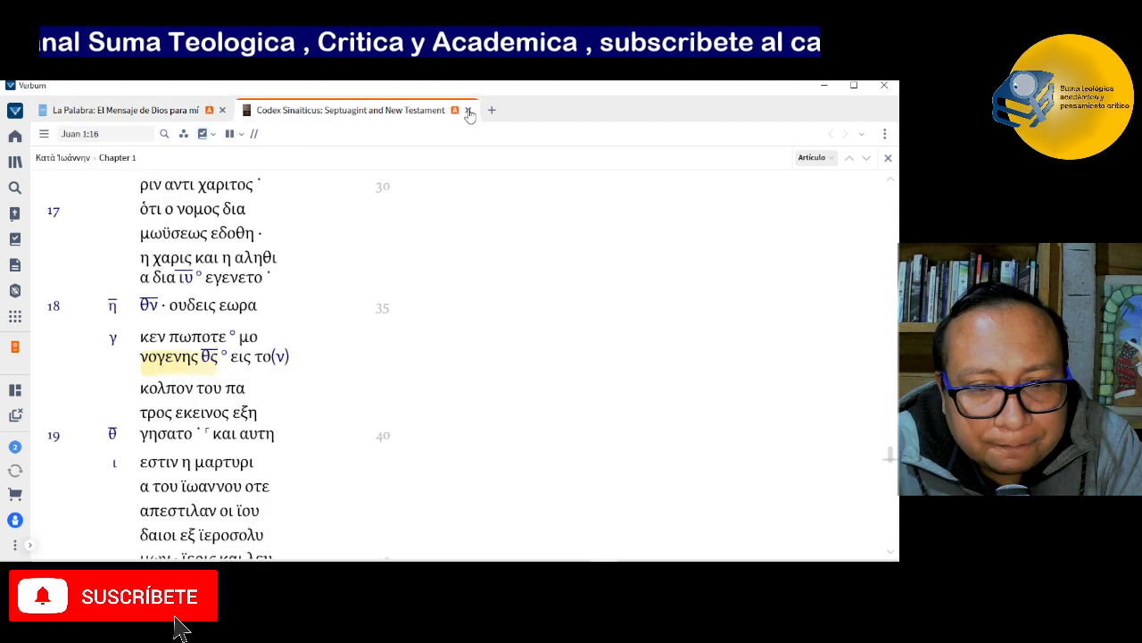
pyautogui.click(467, 111)
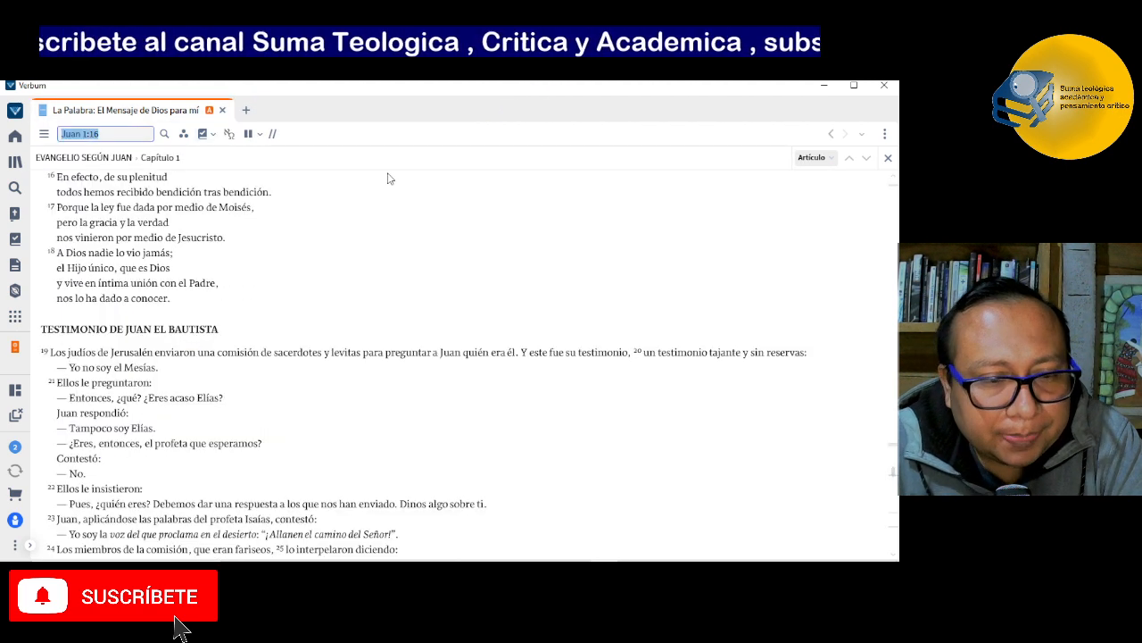
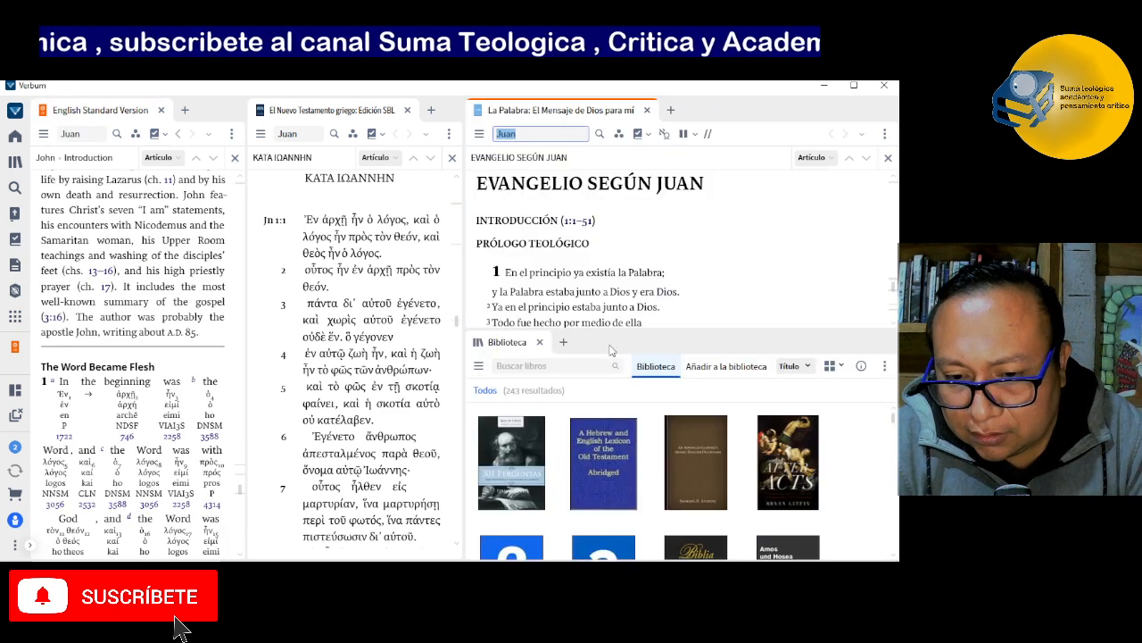
# Close the library panel, widen the Greek New Testament and English Standard Version panels, and bring John 1:1 into view in the latter.
pyautogui.click(541, 342)
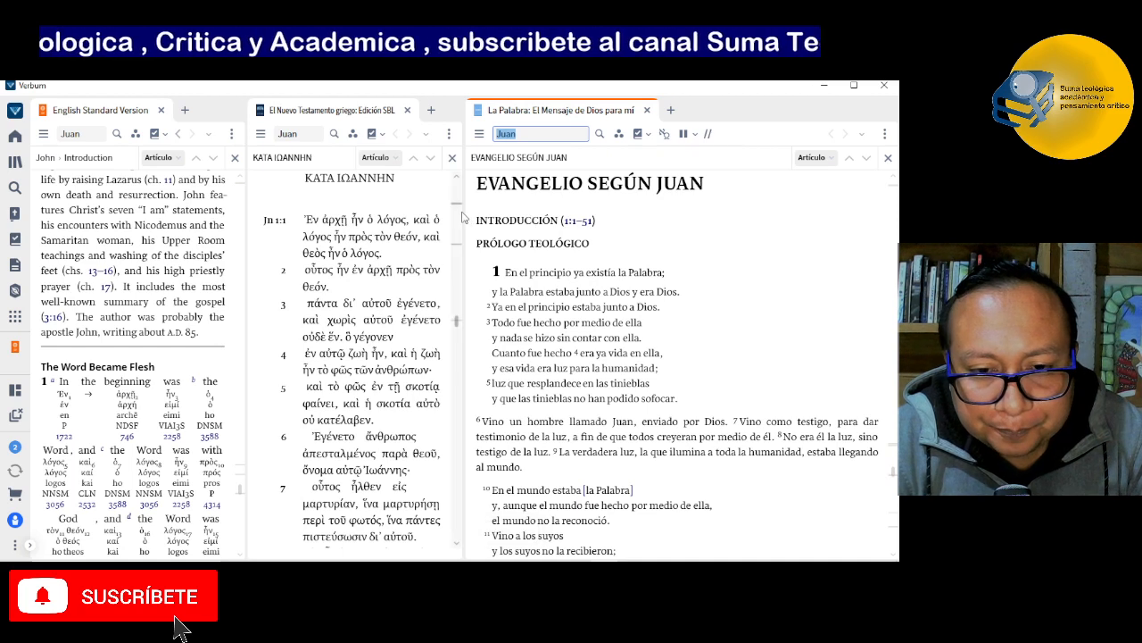
pyautogui.moveTo(464, 210); pyautogui.dragTo(531, 213)
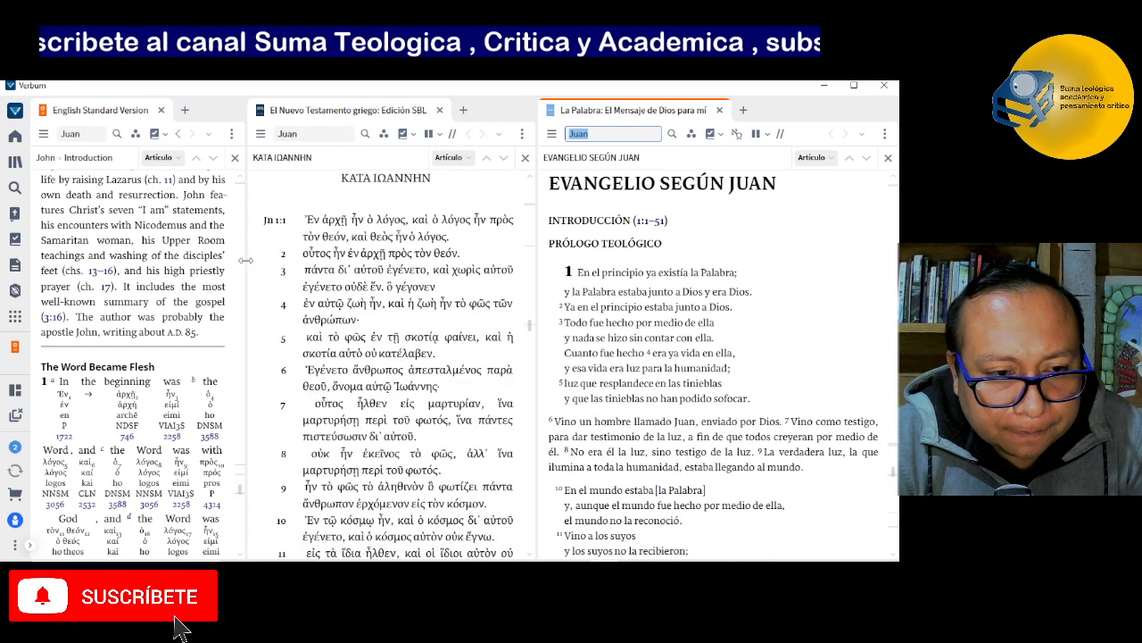
pyautogui.moveTo(247, 264); pyautogui.dragTo(281, 263)
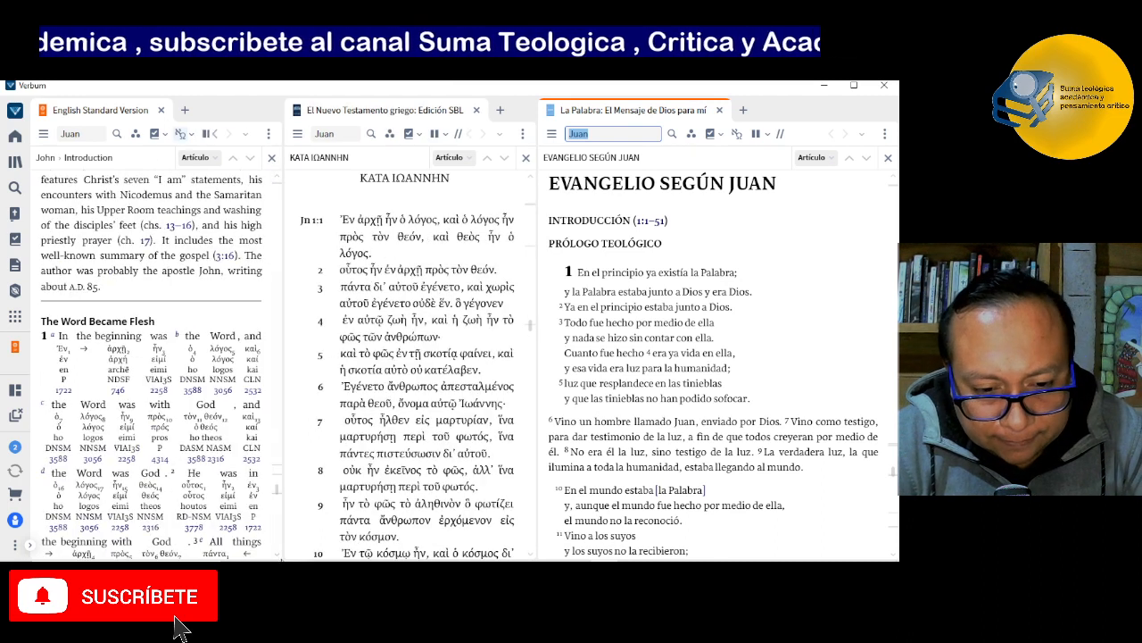
pyautogui.scroll(-3, 277, 556)
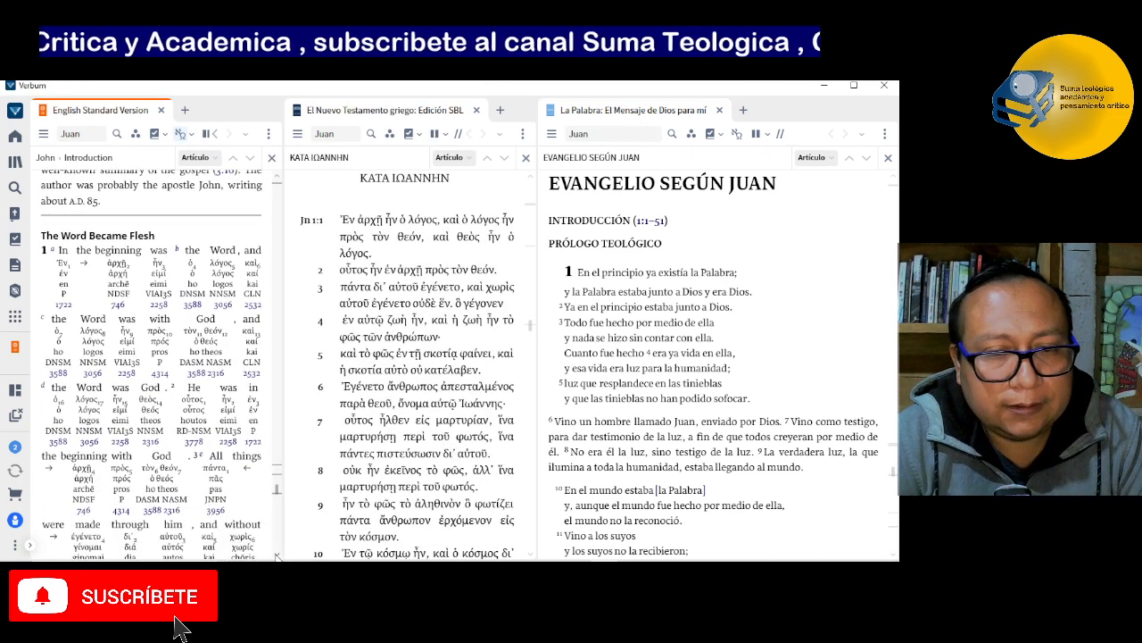
pyautogui.scroll(-1, 276, 555)
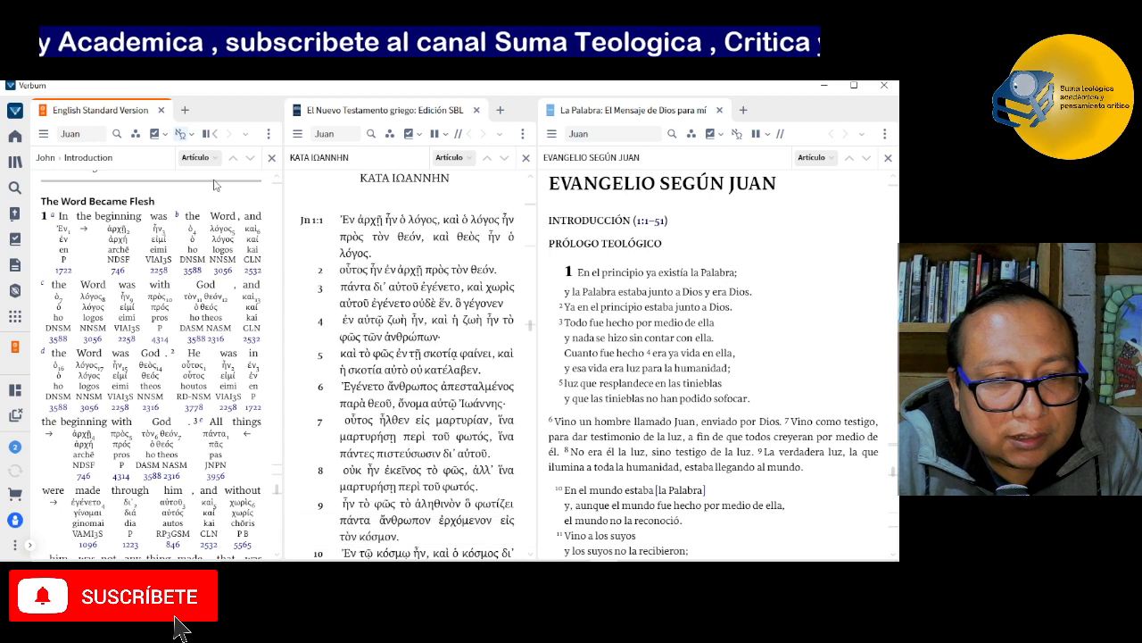
# Review the English Standard Version's visual filters for corresponding words, and select ἀρχή in John 1:1 to mark its matches in the Greek text.
pyautogui.click(136, 134)
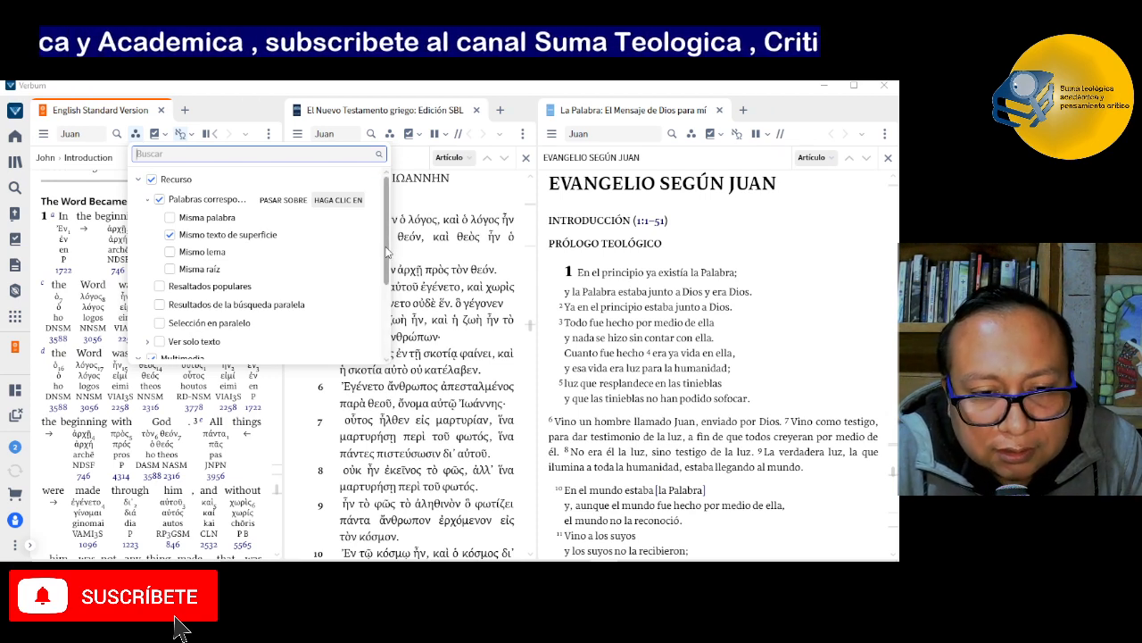
pyautogui.click(412, 85)
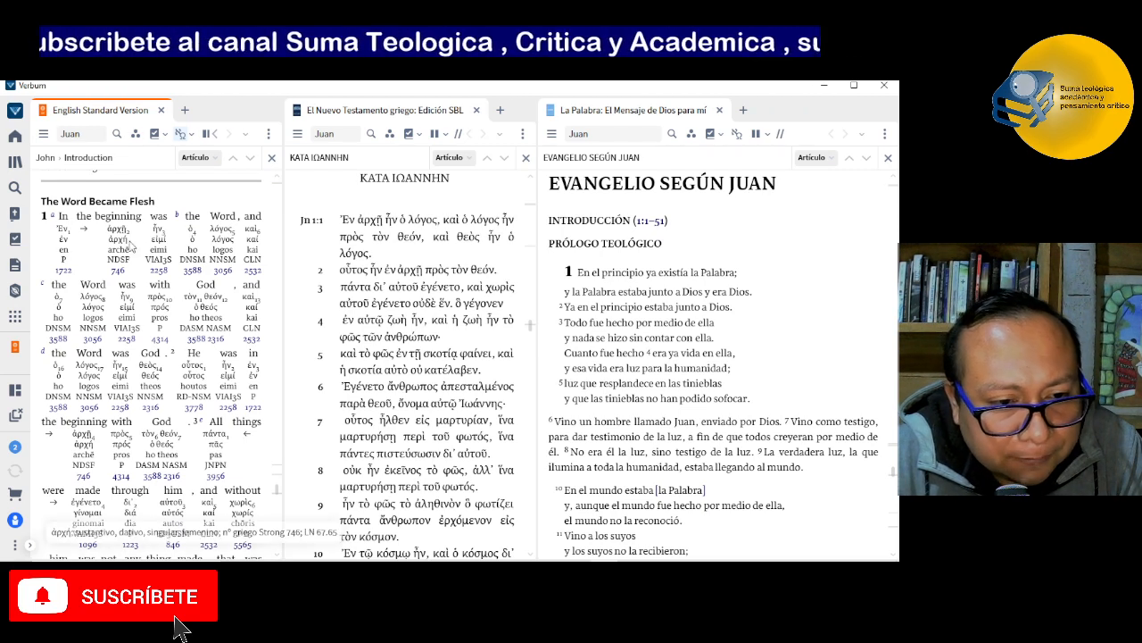
pyautogui.click(110, 241)
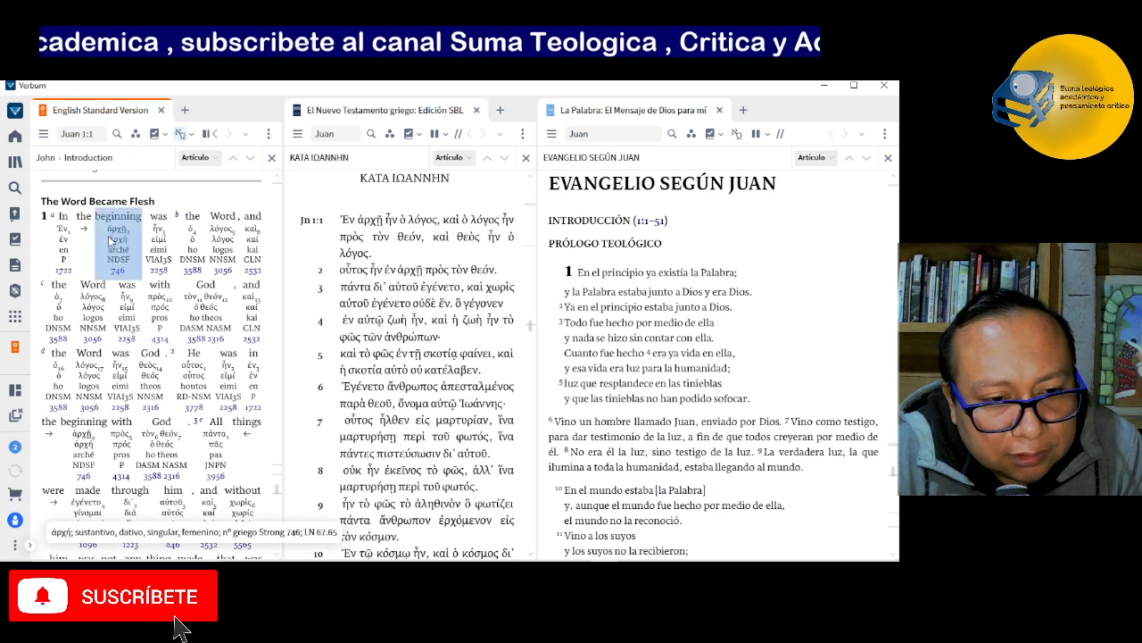
pyautogui.click(121, 237)
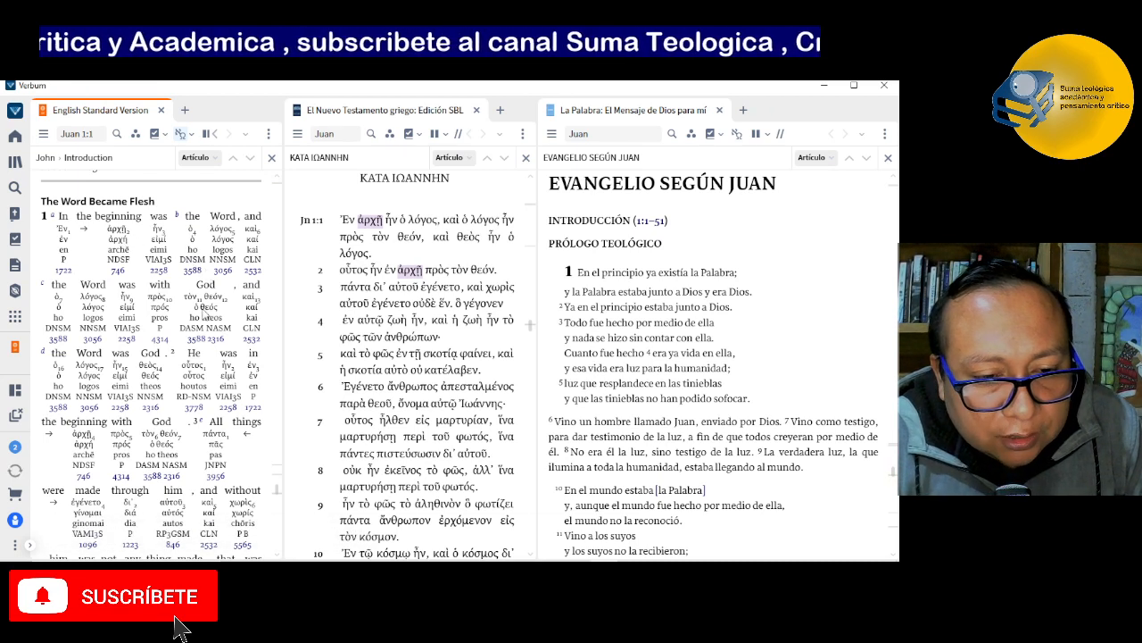
# Mark the matches of λόγος from the John 1:1 interlinear and open its Strong's 3056 entry.
pyautogui.click(92, 303)
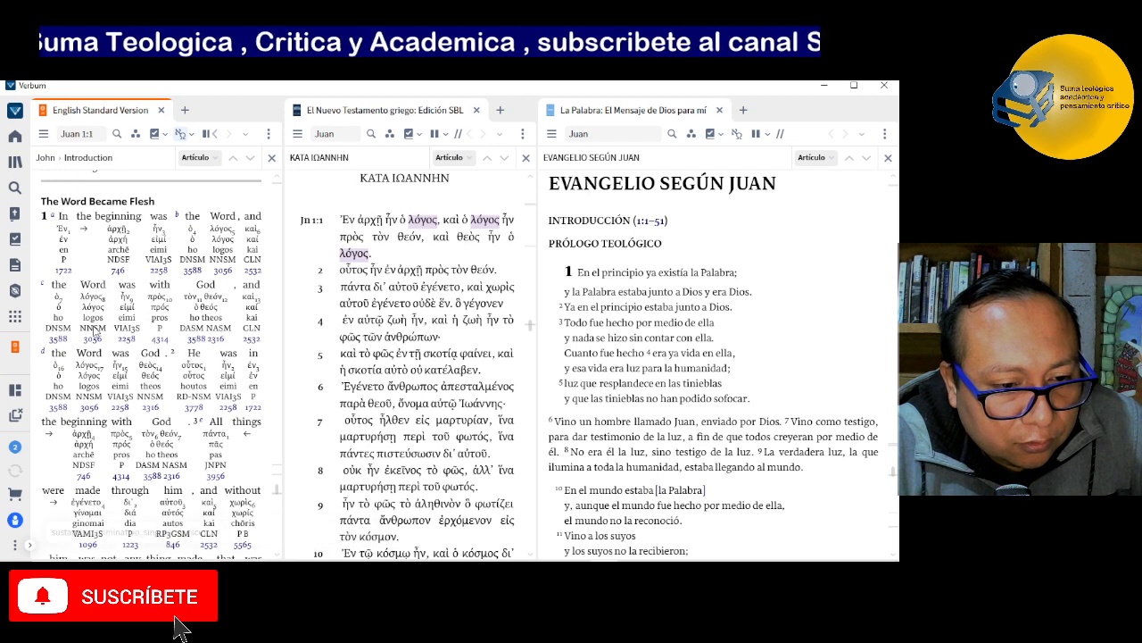
pyautogui.moveTo(95, 345)
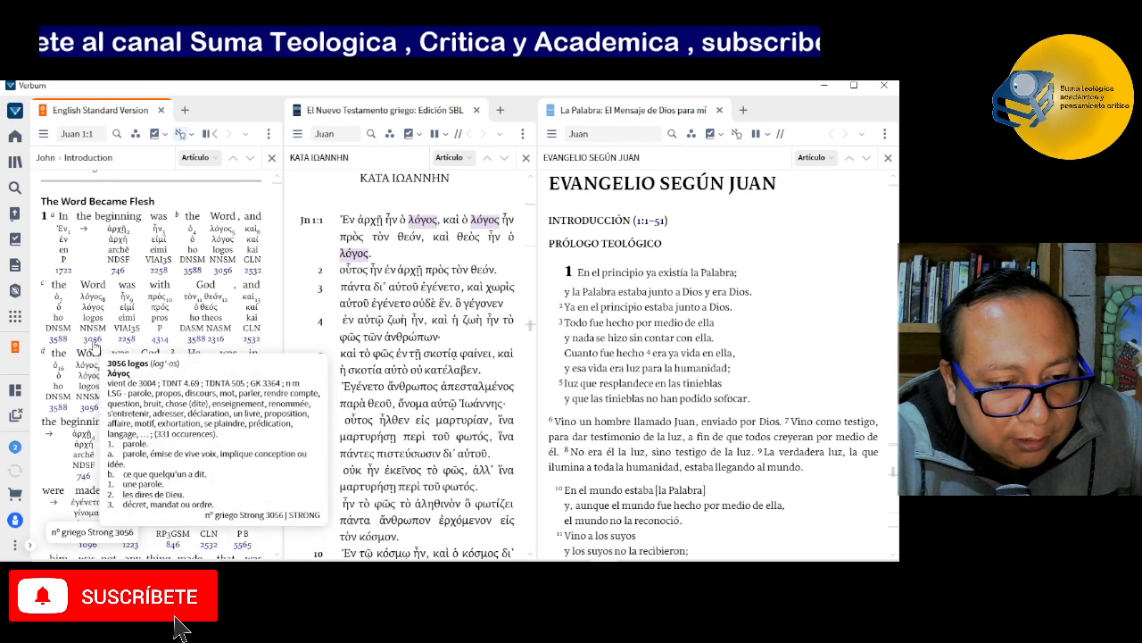
pyautogui.click(95, 345)
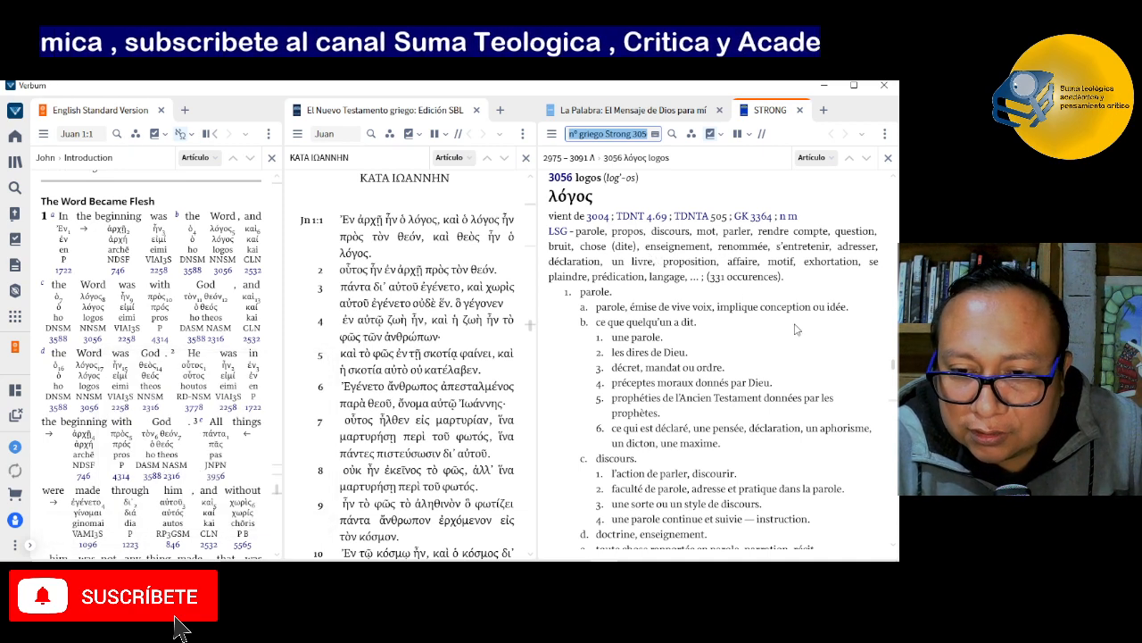
# Assign the English Standard Version, the Greek New Testament and La Palabra to link set A.
pyautogui.click(93, 113)
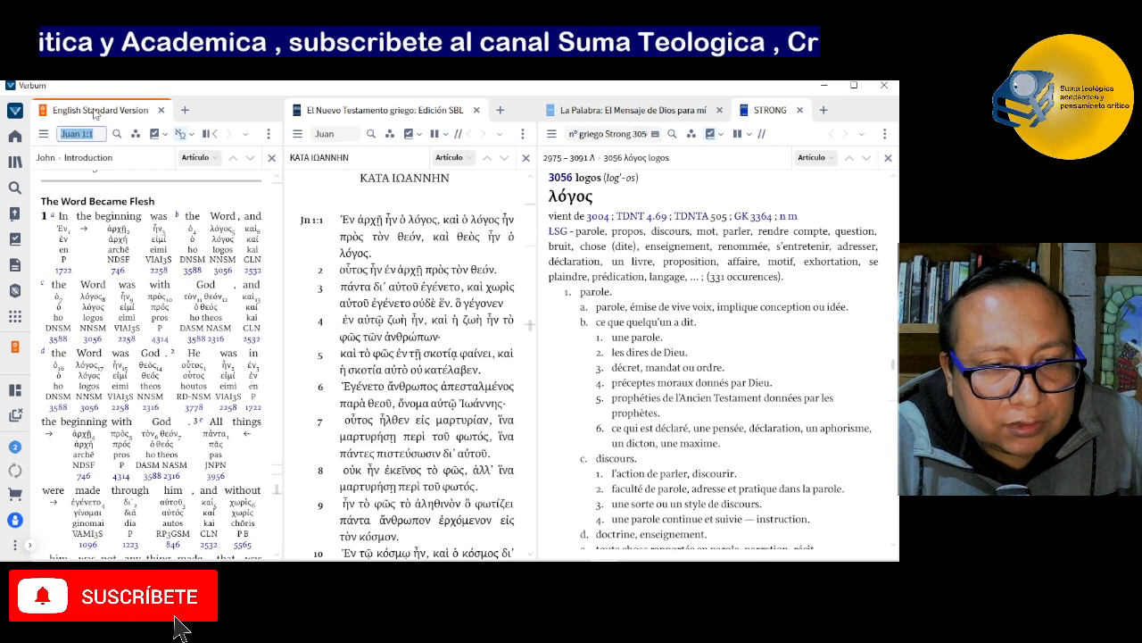
pyautogui.click(297, 134)
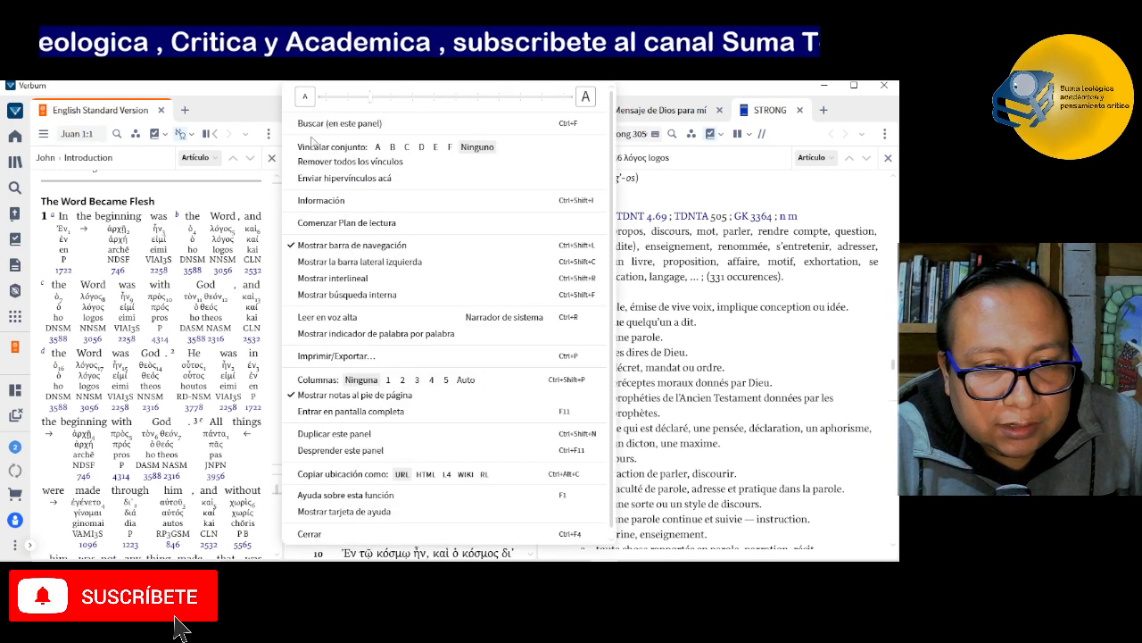
pyautogui.click(379, 147)
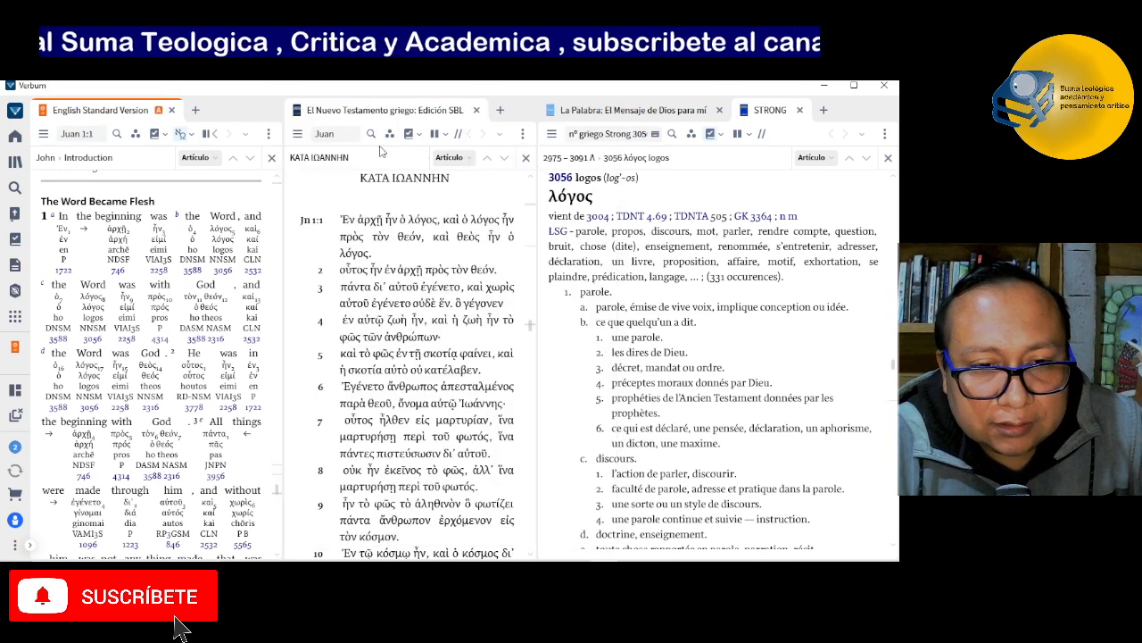
pyautogui.click(522, 135)
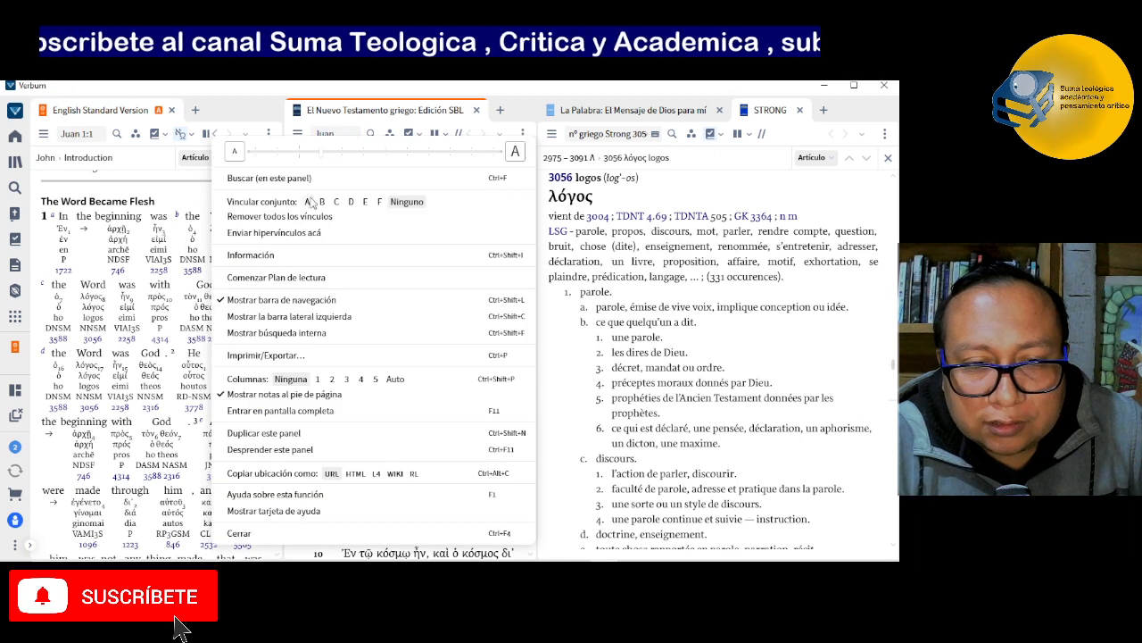
pyautogui.click(310, 201)
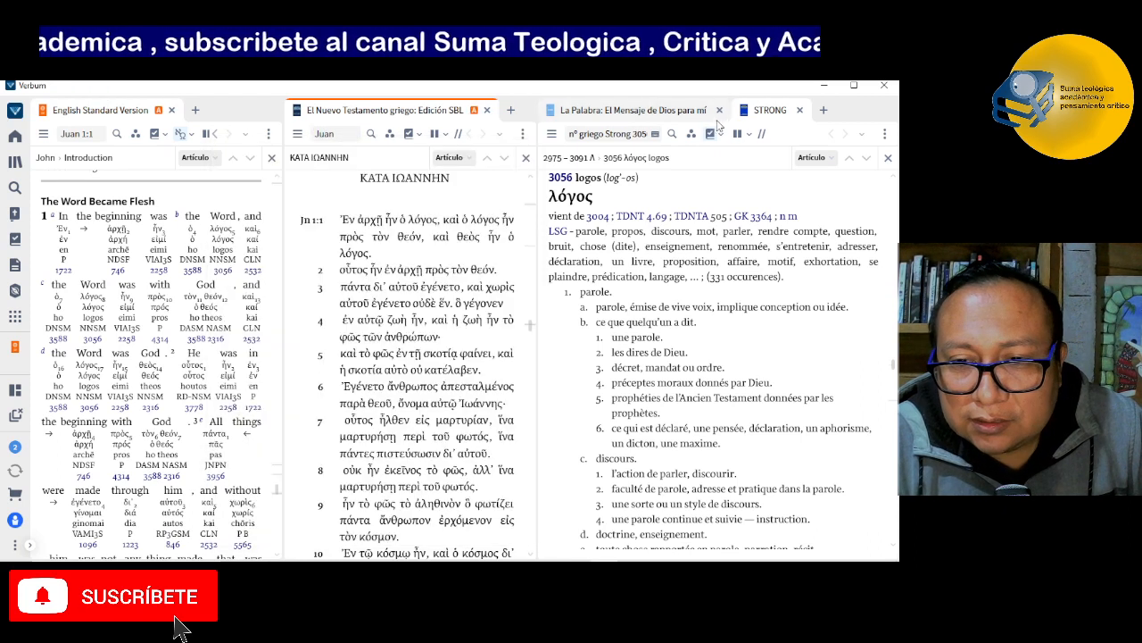
pyautogui.click(668, 113)
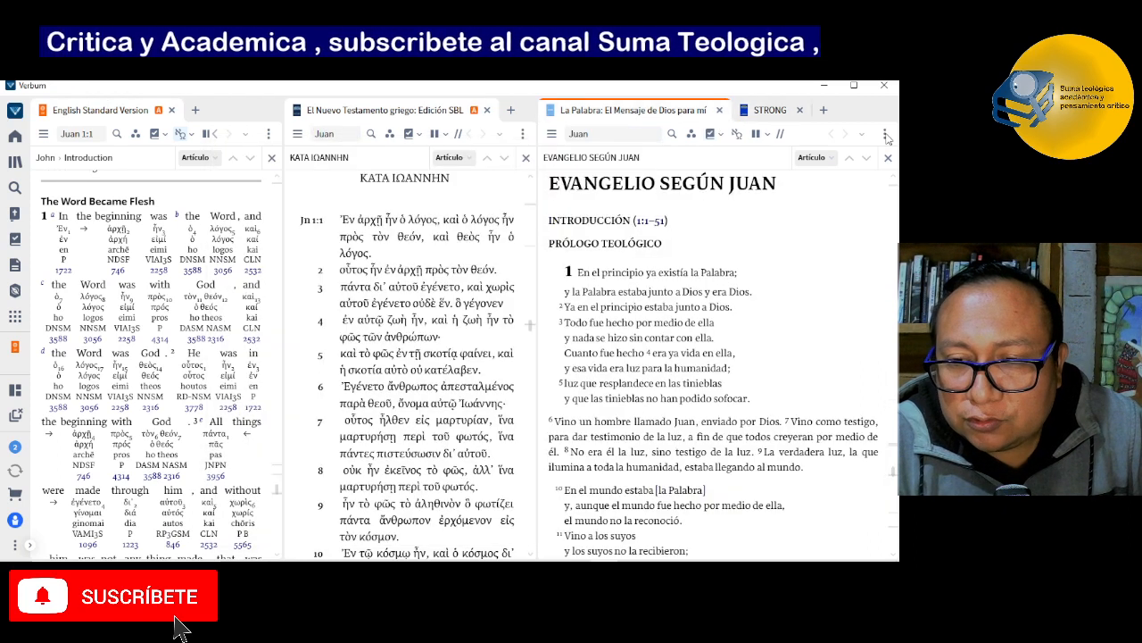
pyautogui.click(886, 137)
pyautogui.click(653, 164)
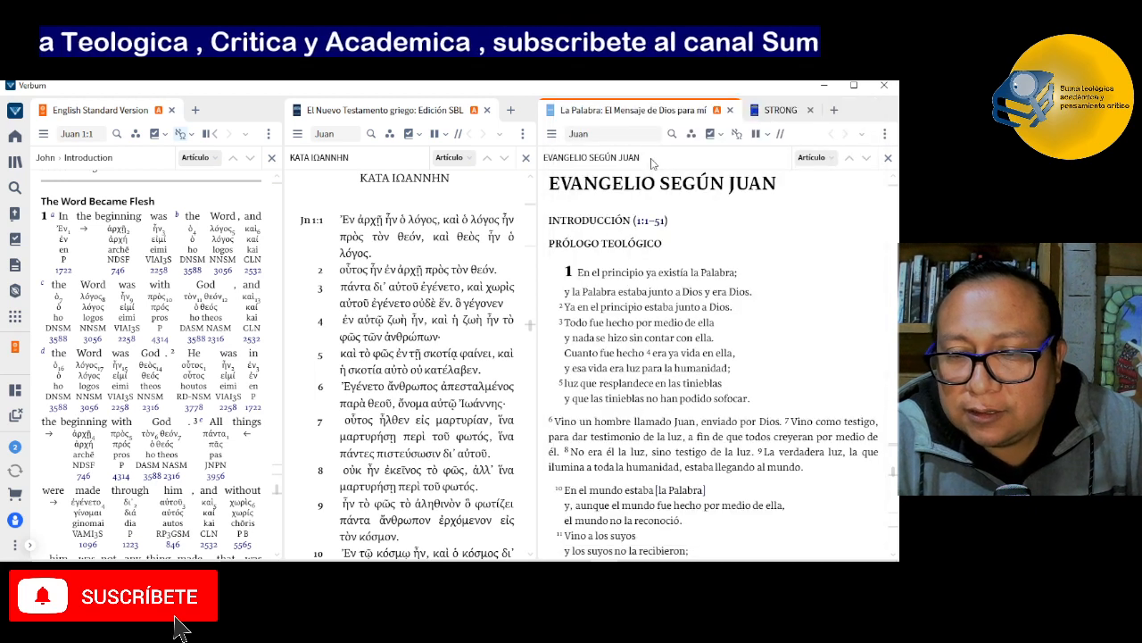
# Place the Strong lexicon in its own pane below La Palabra and read the Strong's 746 entry opened from John 1:1.
pyautogui.click(781, 111)
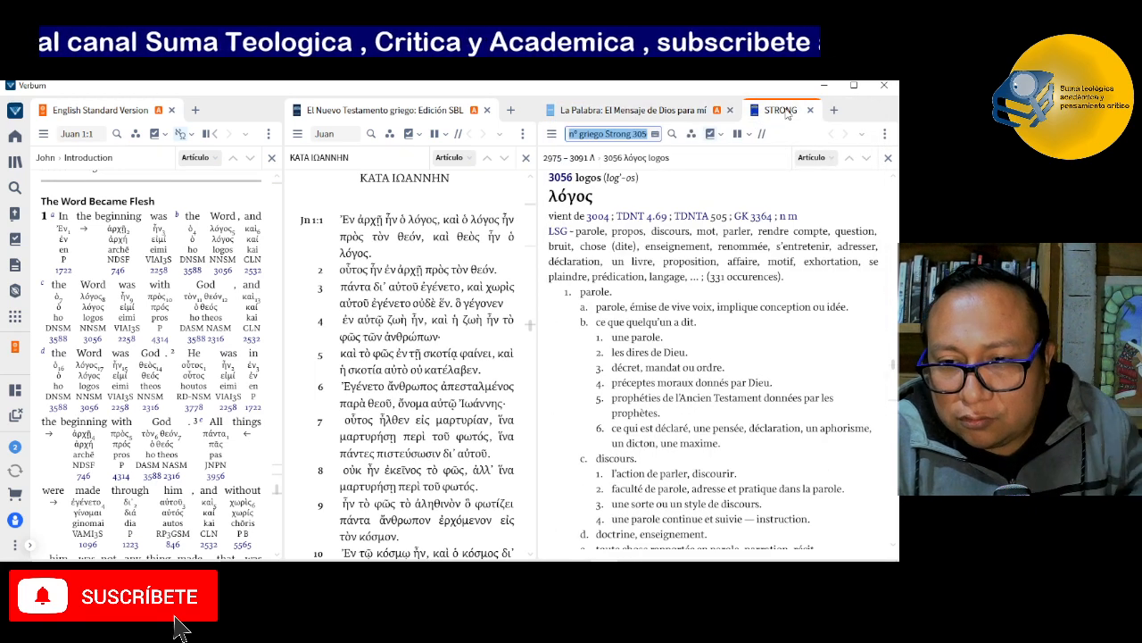
pyautogui.moveTo(782, 110); pyautogui.dragTo(712, 527)
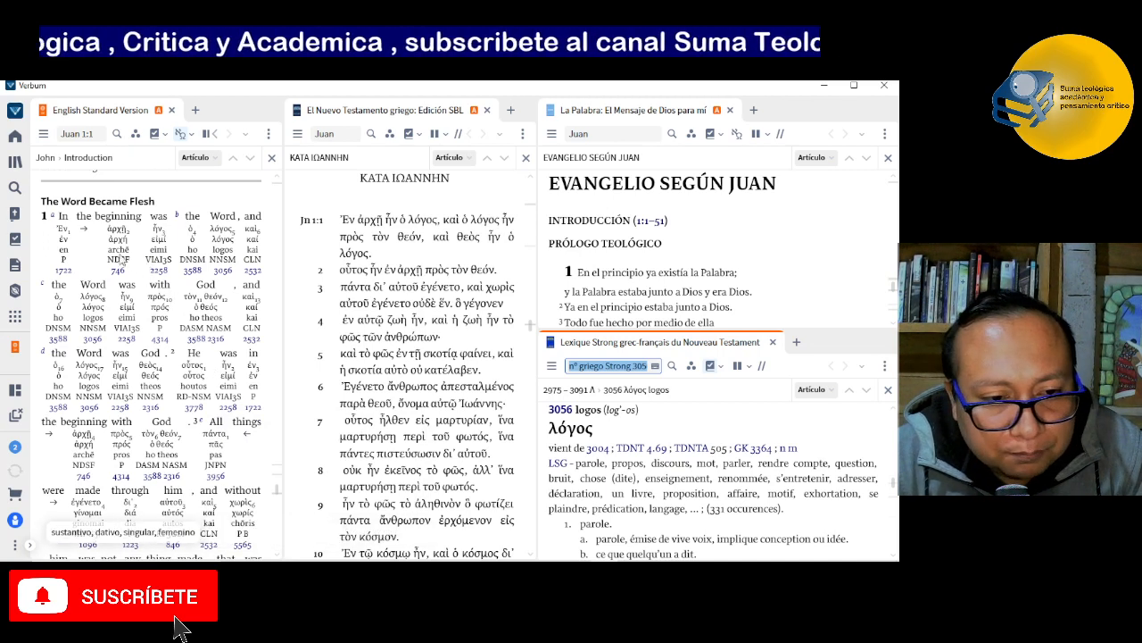
pyautogui.moveTo(116, 277)
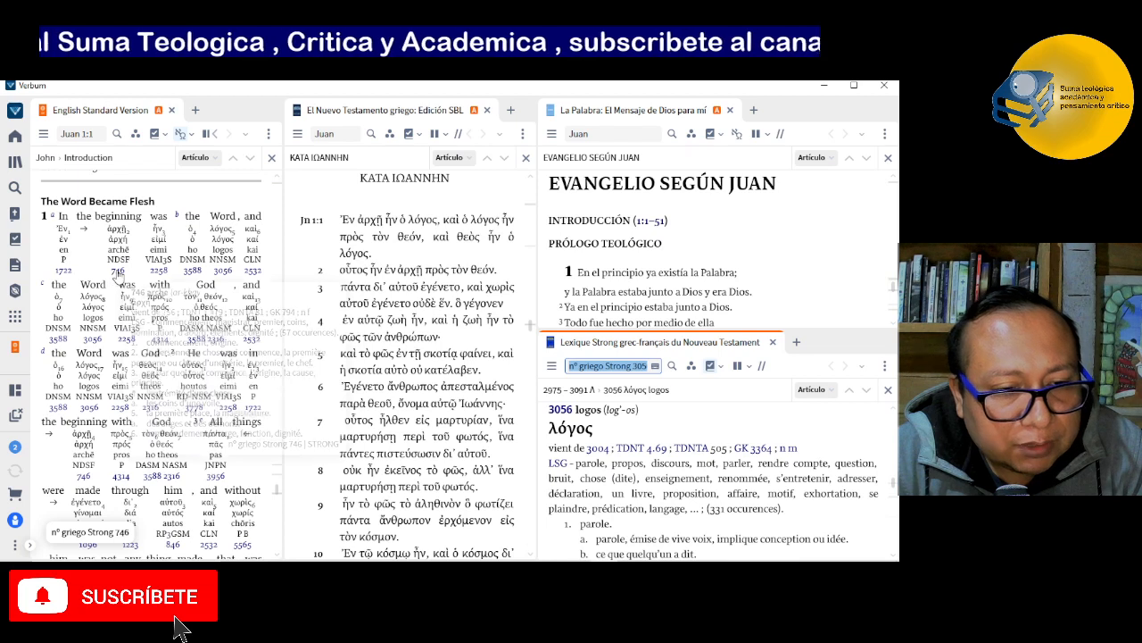
pyautogui.click(117, 275)
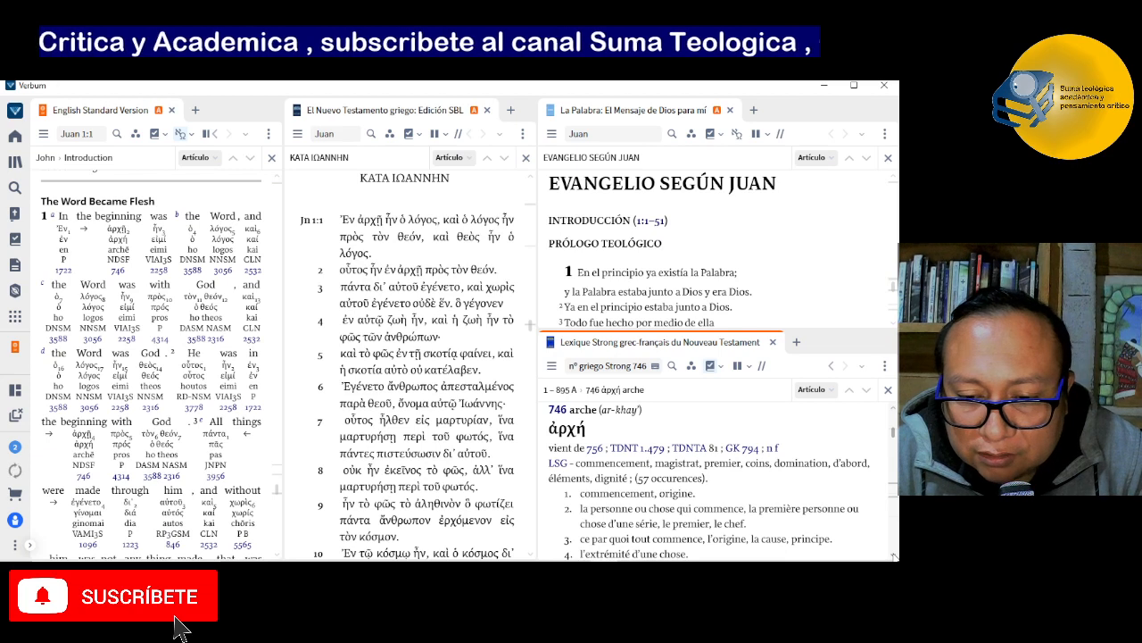
pyautogui.scroll(-2, 719, 473)
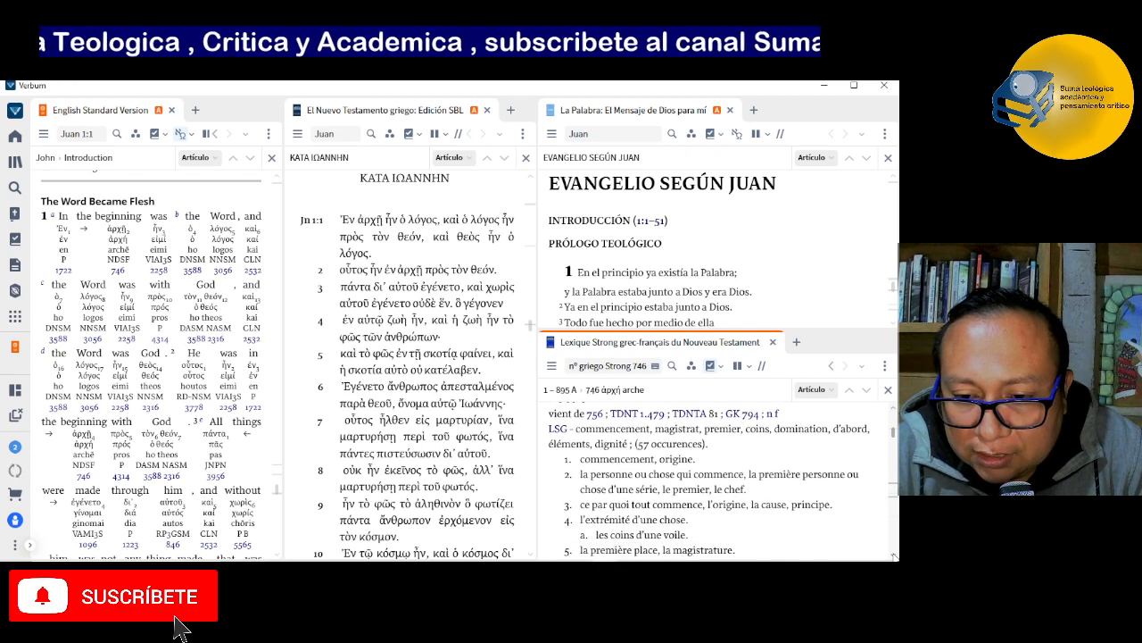
pyautogui.scroll(-1, 718, 473)
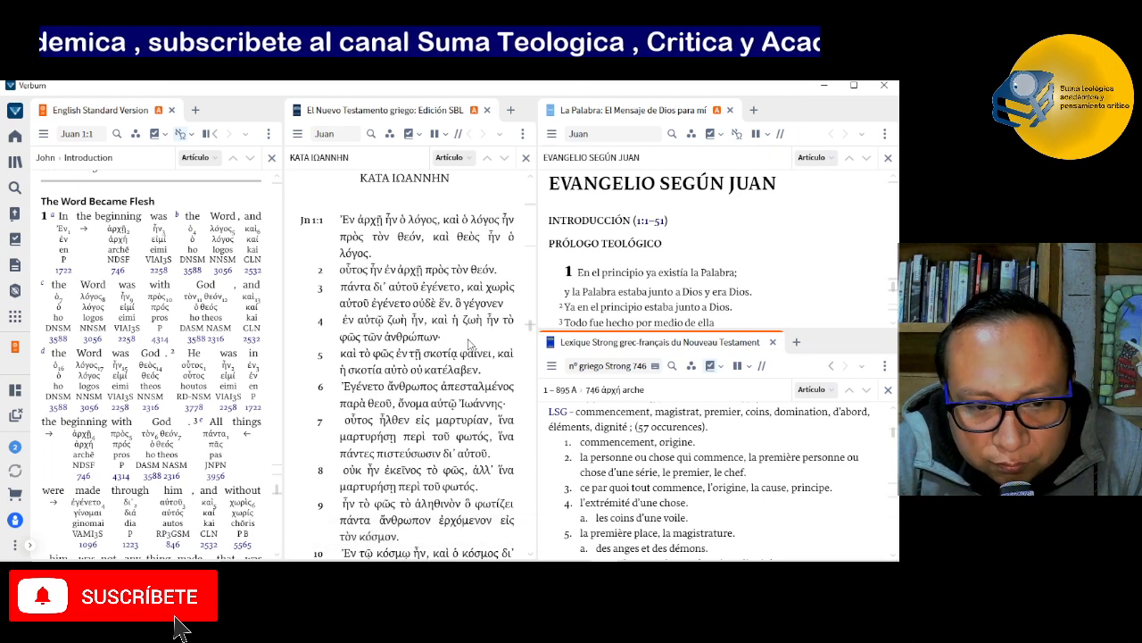
# Go to Matthew 5 in the English Standard Version using the reference "mateo 5".
pyautogui.click(98, 134)
pyautogui.write('mateo')
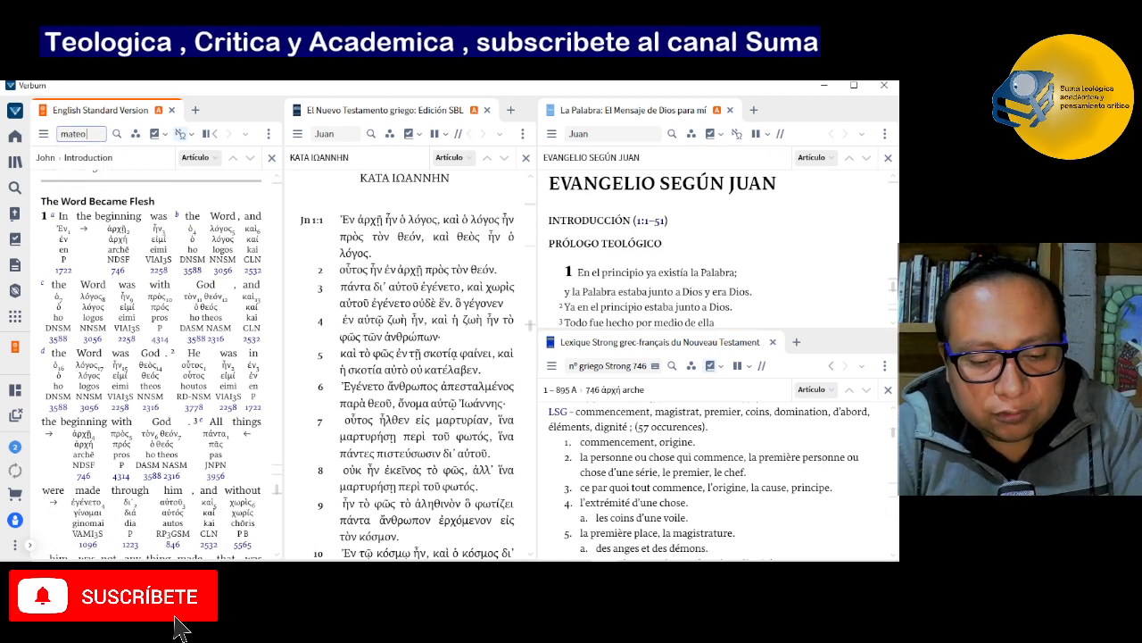
pyautogui.write(' 5')
pyautogui.press('Return')
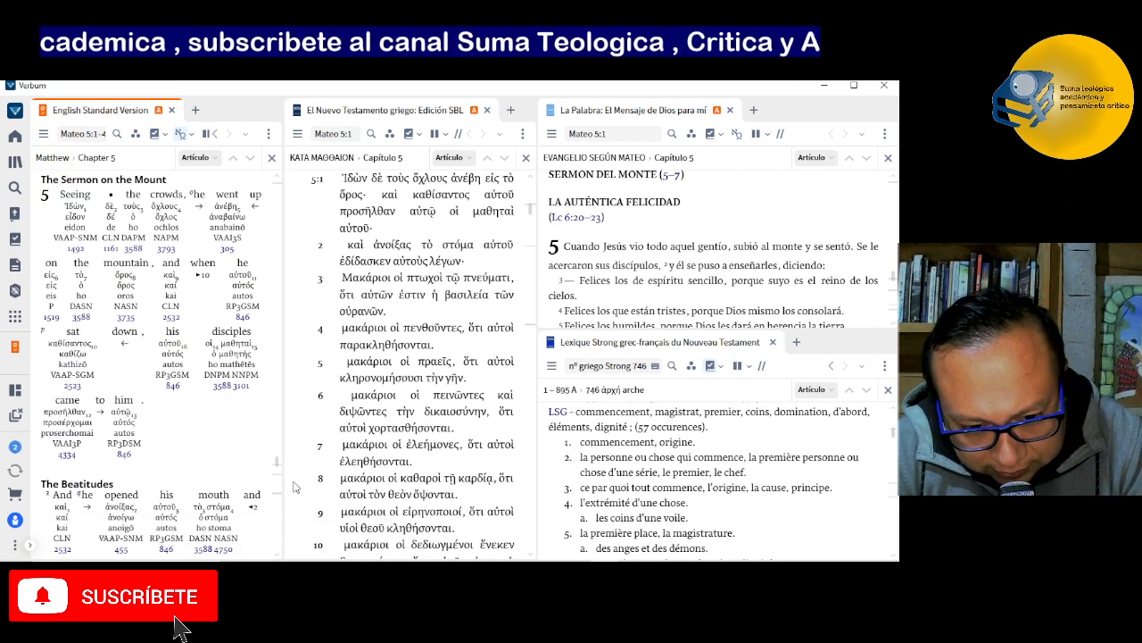
# Examine the Beatitudes in the English Standard Version interlinear through Matthew 5:3–4, following along in the linked Greek and Spanish texts.
pyautogui.click(277, 556)
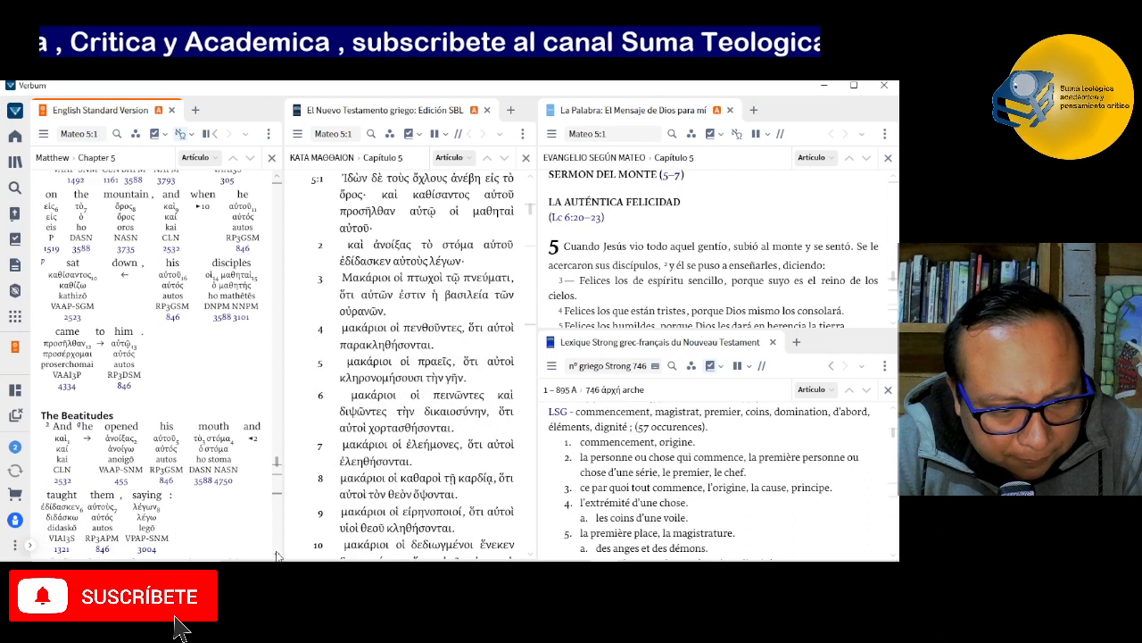
pyautogui.click(277, 556)
pyautogui.click(277, 556)
pyautogui.click(277, 556)
pyautogui.click(277, 556)
pyautogui.click(277, 556)
pyautogui.click(276, 556)
pyautogui.click(277, 556)
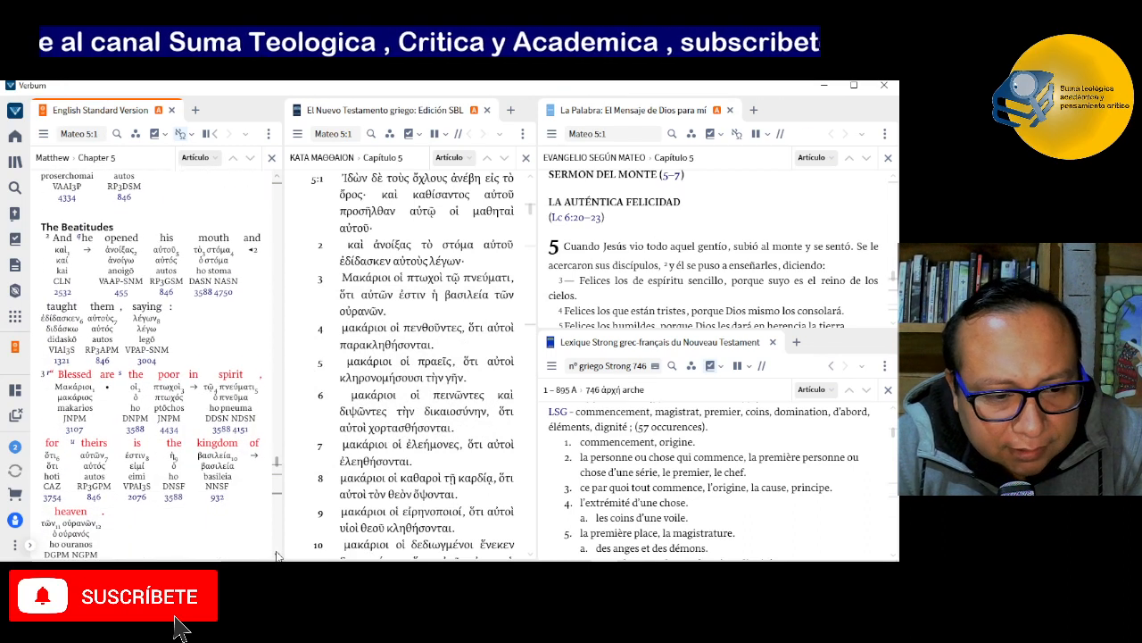
pyautogui.click(276, 556)
pyautogui.click(277, 556)
pyautogui.click(276, 556)
pyautogui.click(277, 556)
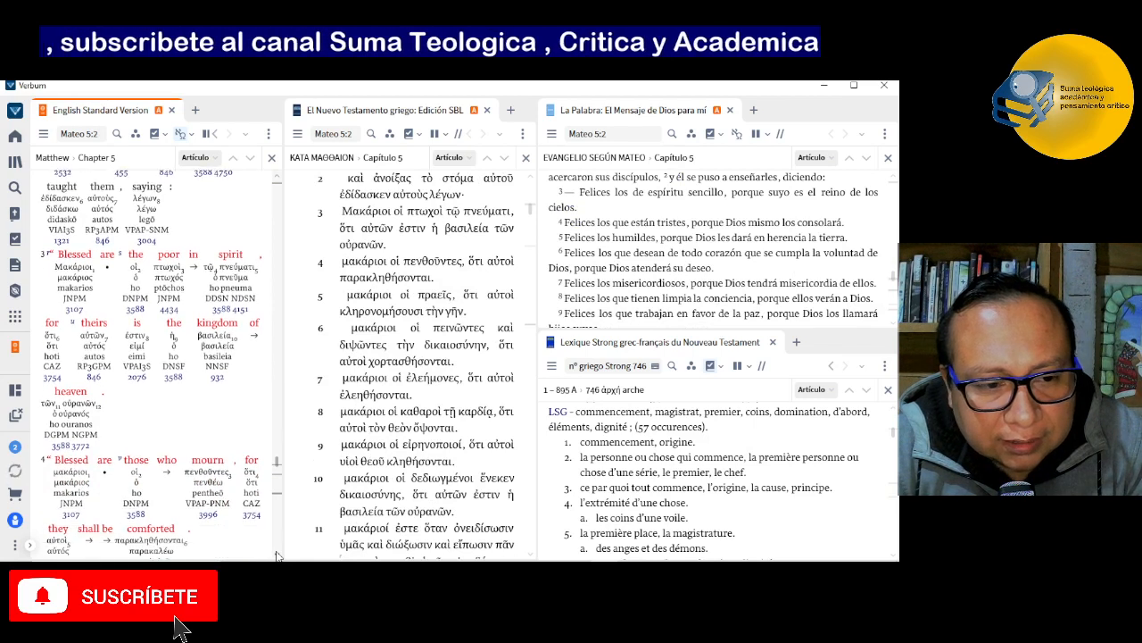
pyautogui.click(276, 556)
pyautogui.click(277, 556)
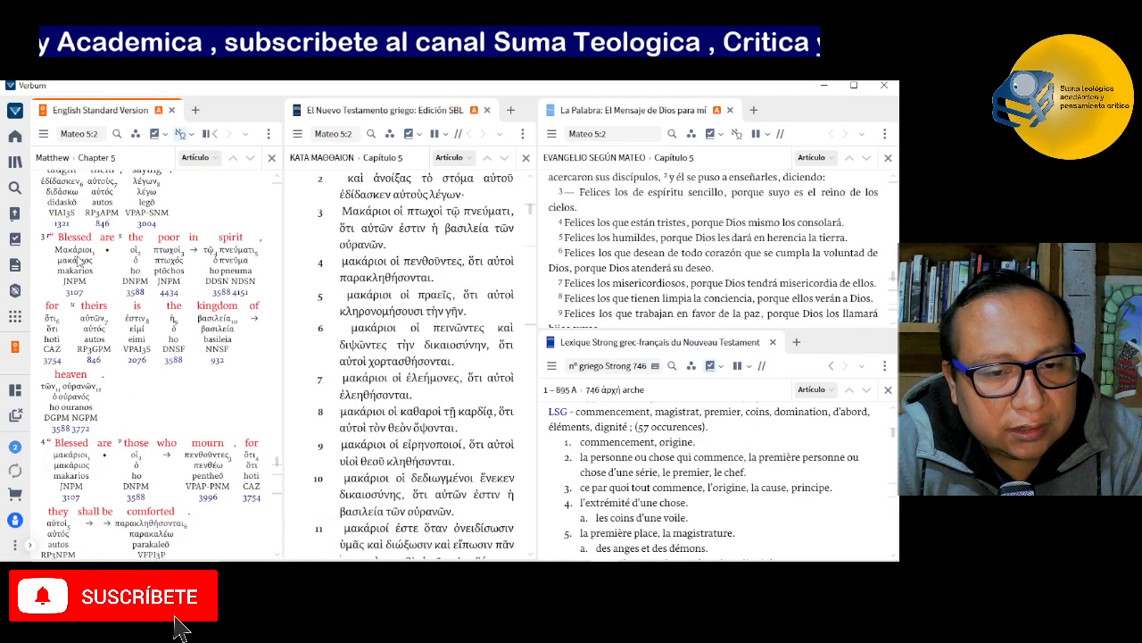
# Highlight the word "Felices" in red in Matthew 5:3, 5:4 and 5:5 of La Palabra.
pyautogui.doubleClick(585, 196)
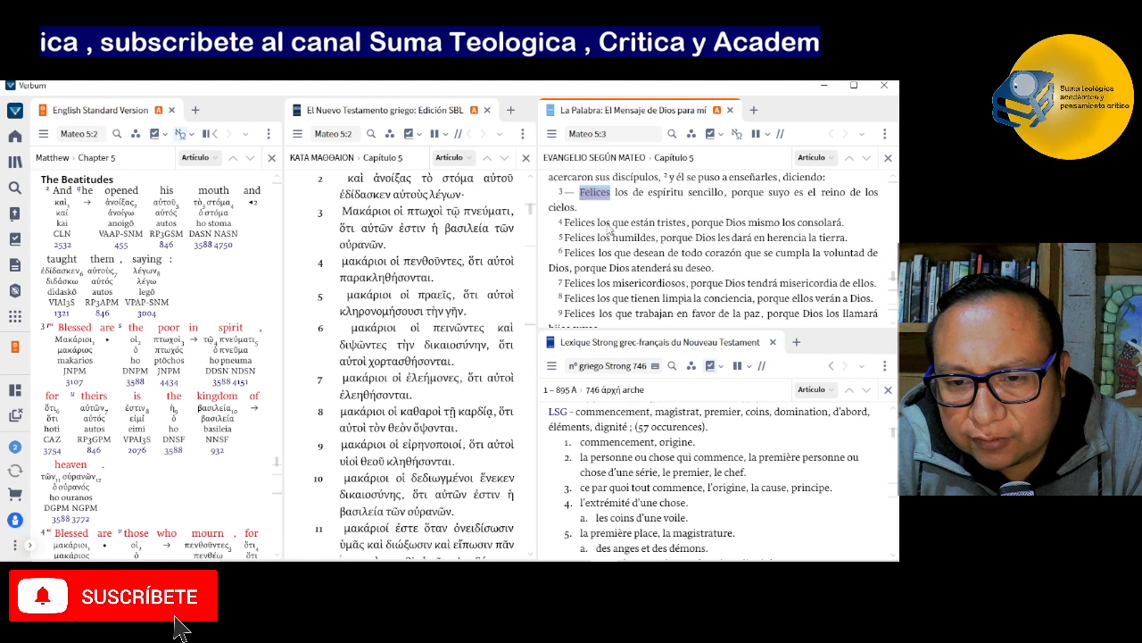
pyautogui.doubleClick(575, 223)
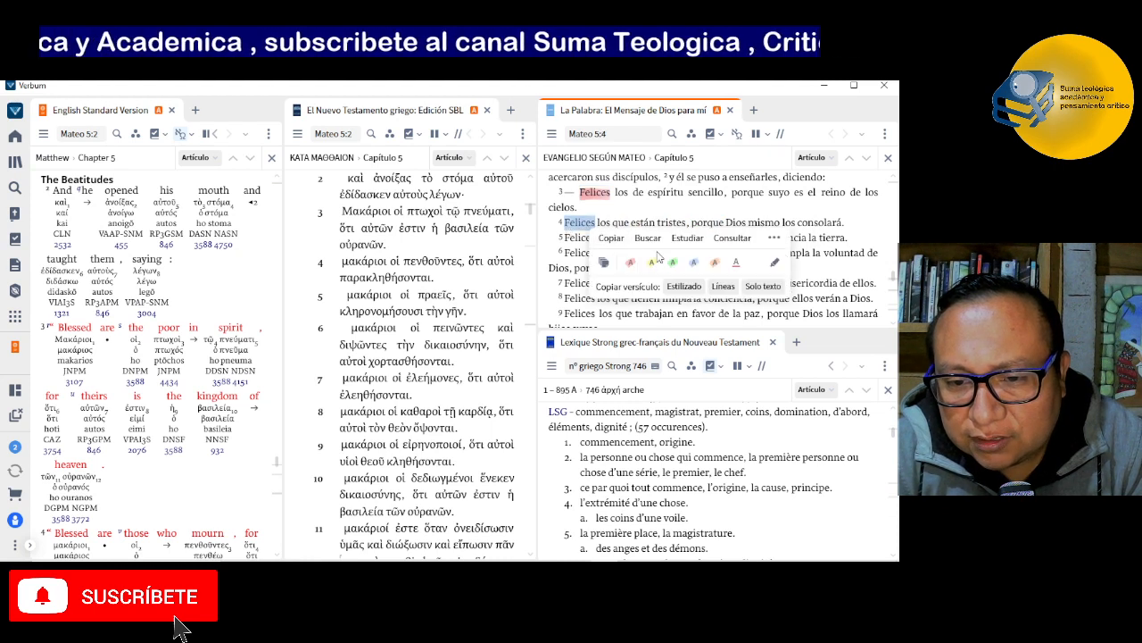
pyautogui.click(631, 267)
pyautogui.doubleClick(578, 238)
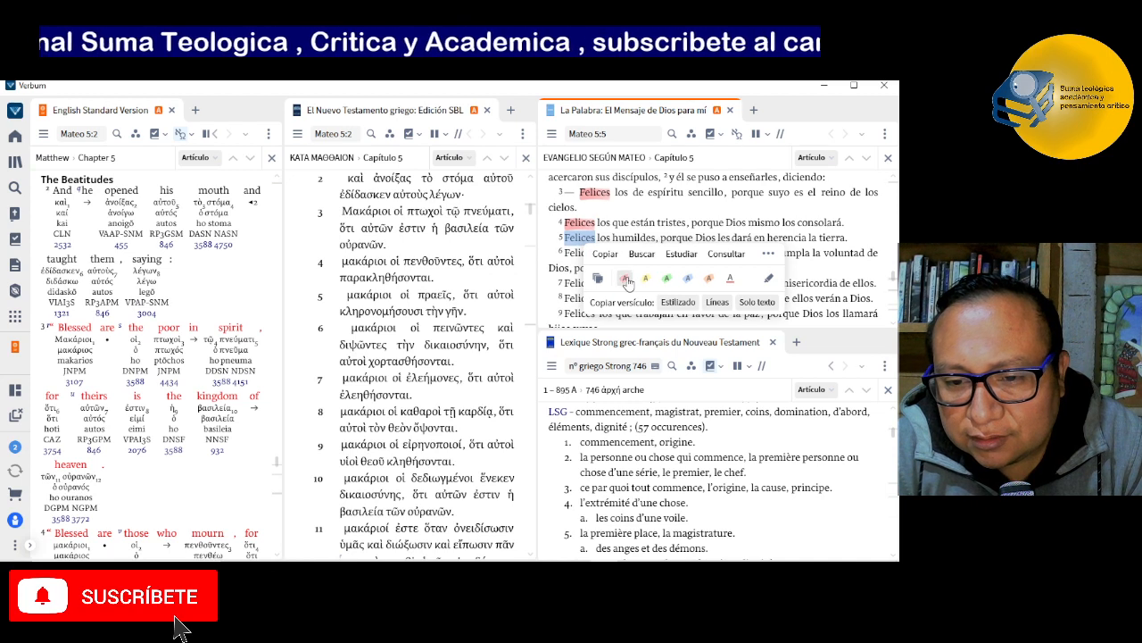
pyautogui.click(627, 282)
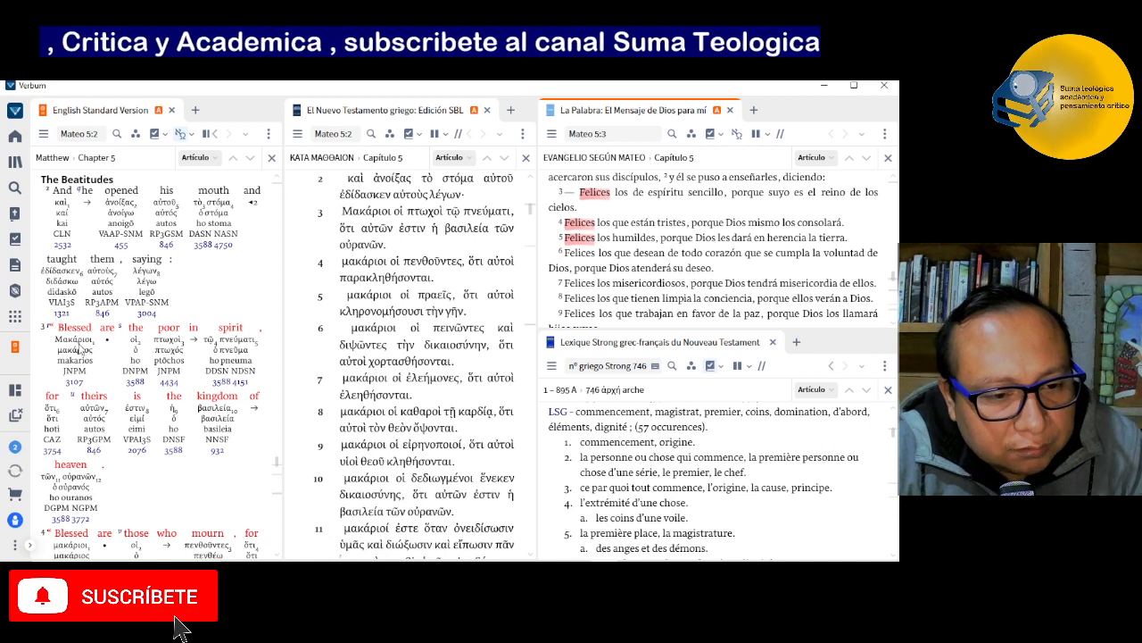
# Mark the Greek matches of μακάριος from the Matthew 5:3 interlinear, close the search panel, and open the word's Strong's 3107 entry.
pyautogui.click(78, 350)
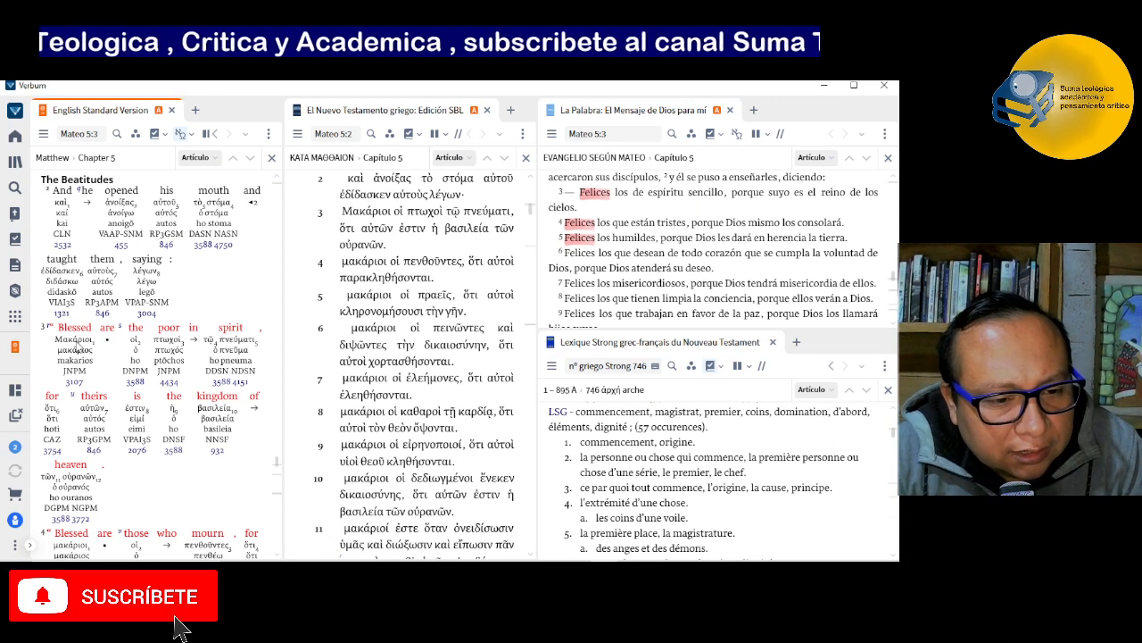
pyautogui.doubleClick(79, 348)
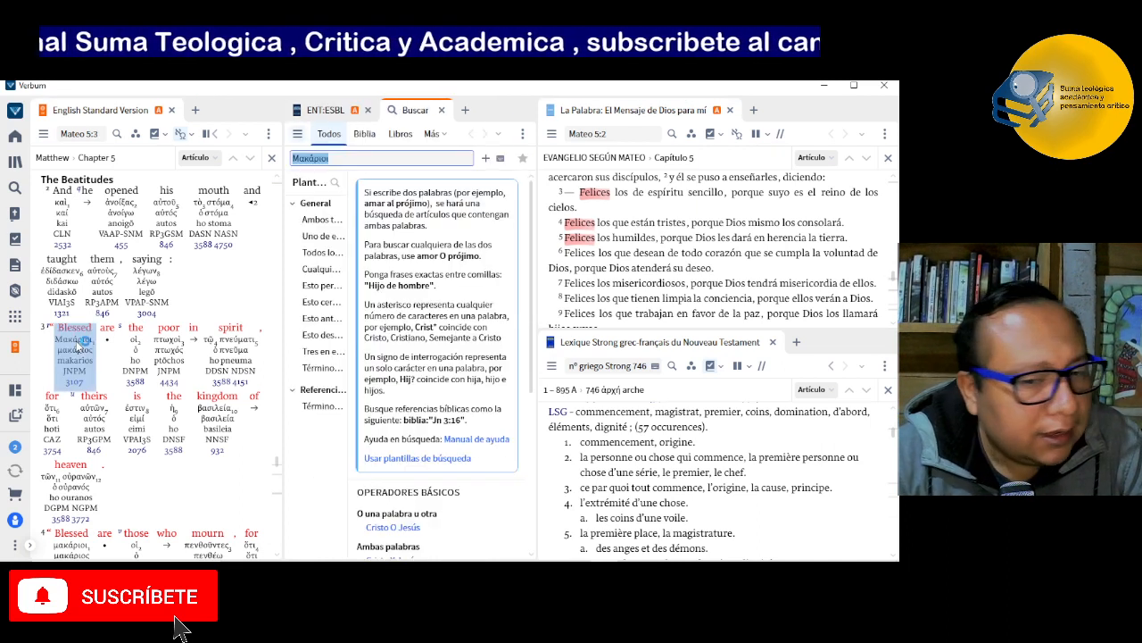
pyautogui.click(441, 111)
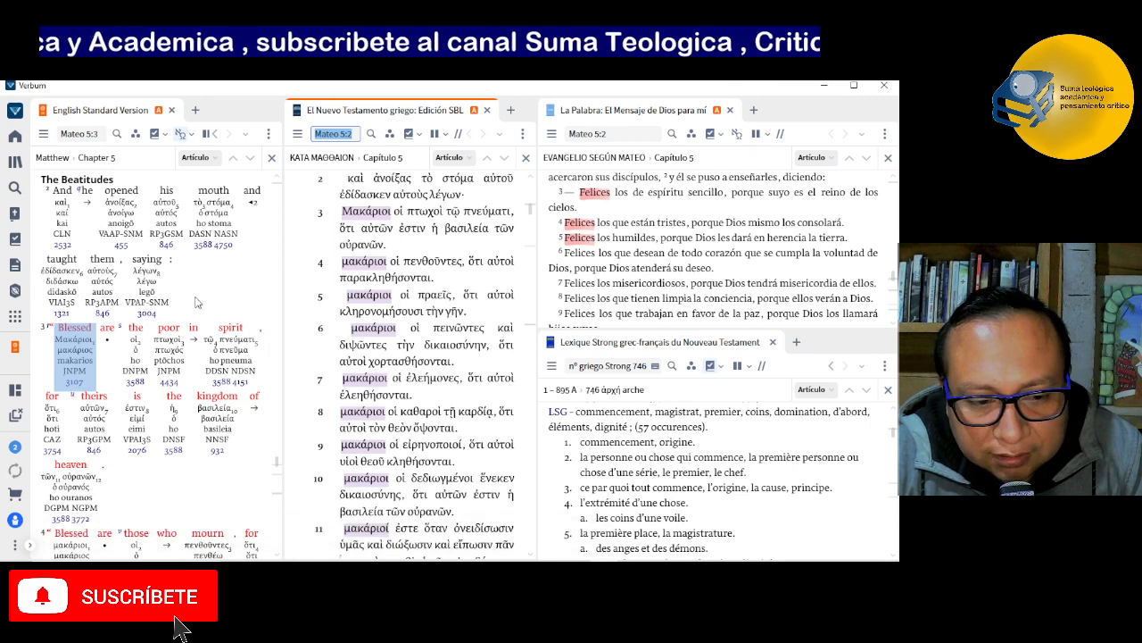
pyautogui.click(76, 386)
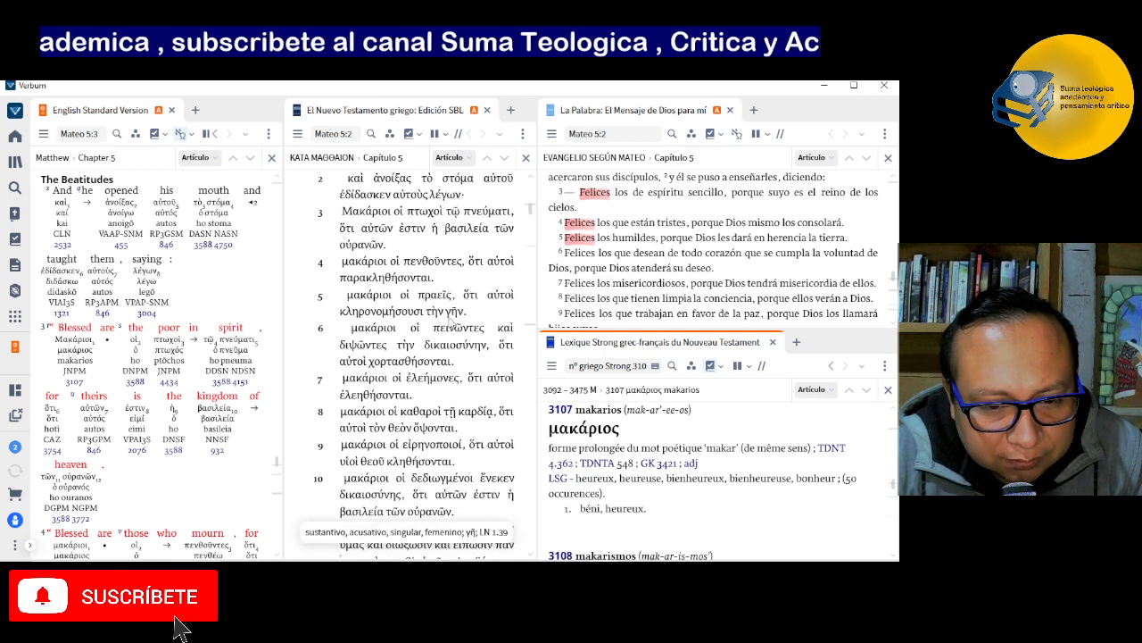
# Look up μακάριοι from Greek Matthew 5:5 in A Manual Greek Lexicon of the New Testament and view that lexicon's resource information.
pyautogui.click(374, 300)
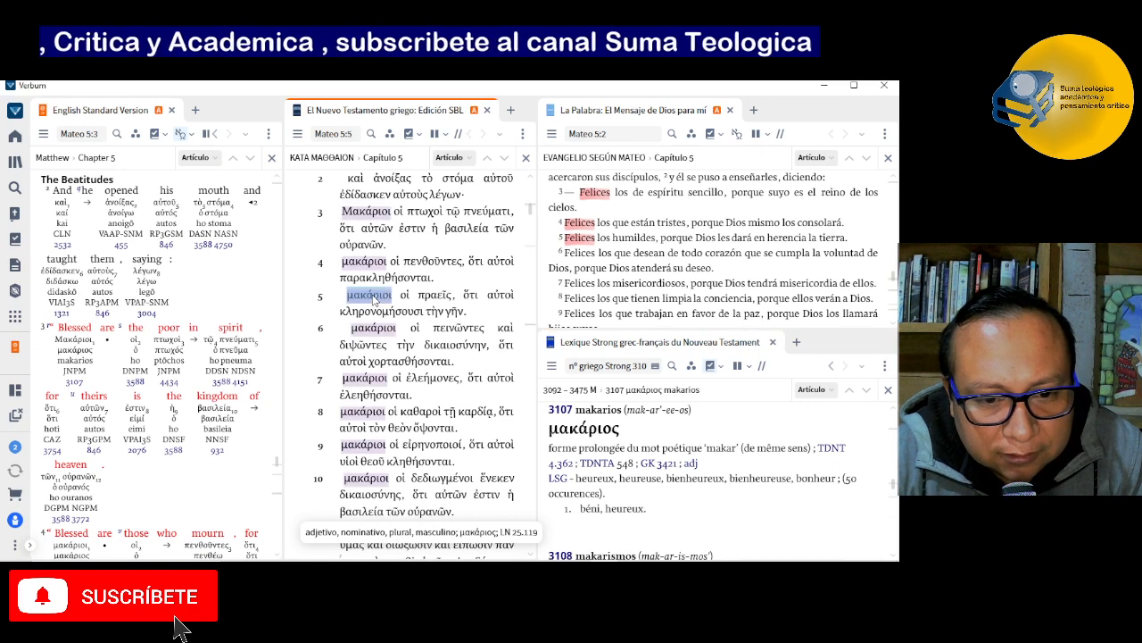
pyautogui.doubleClick(371, 300)
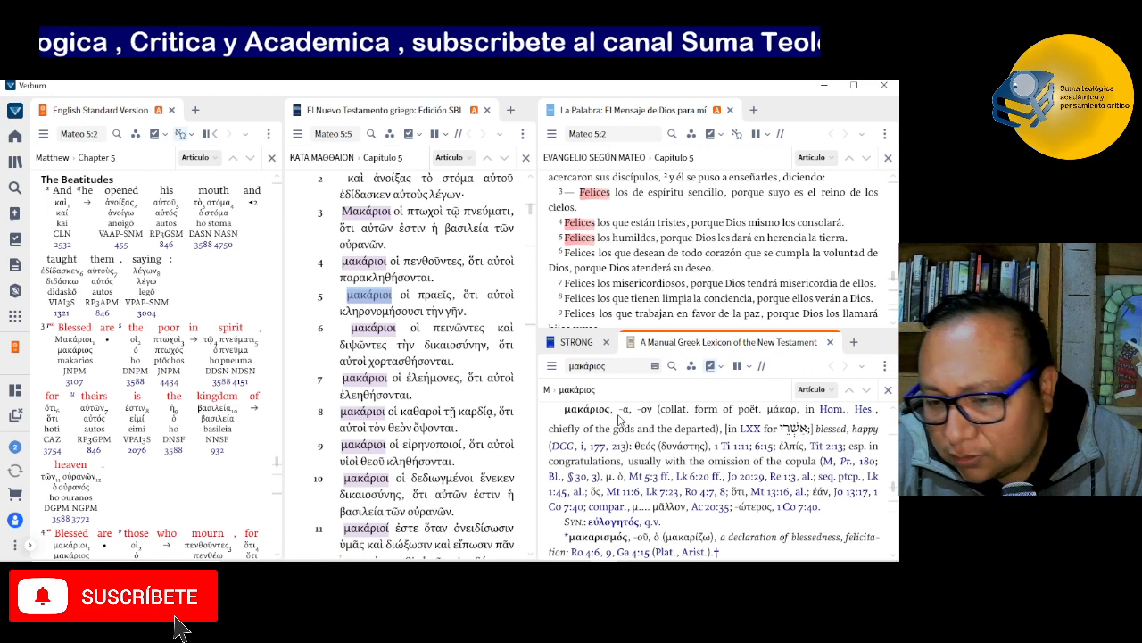
pyautogui.click(884, 367)
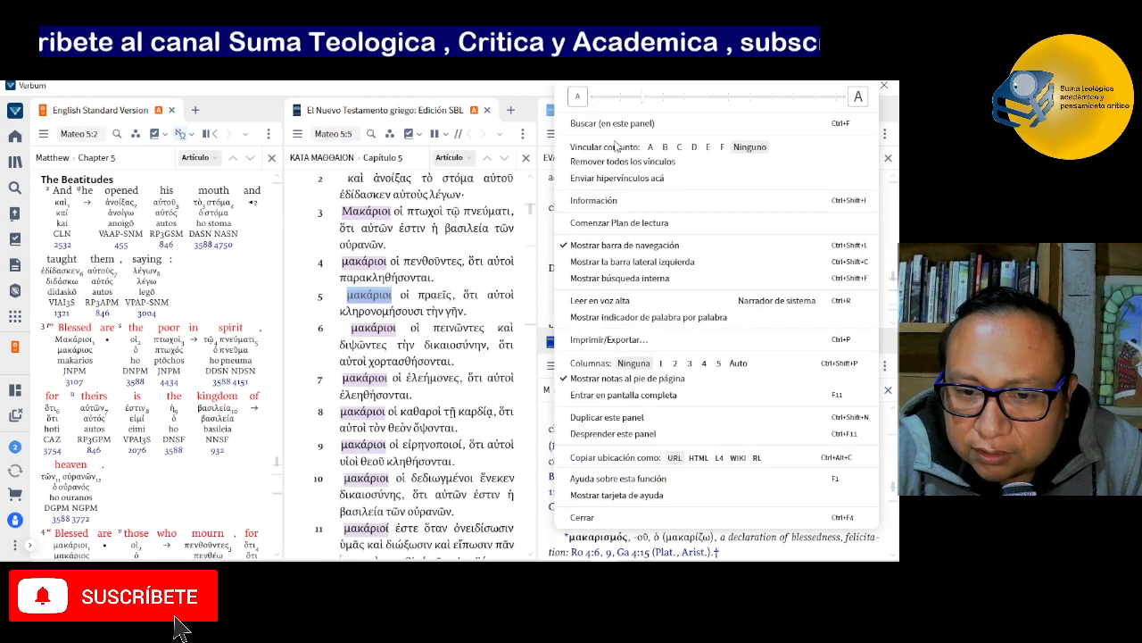
pyautogui.click(602, 203)
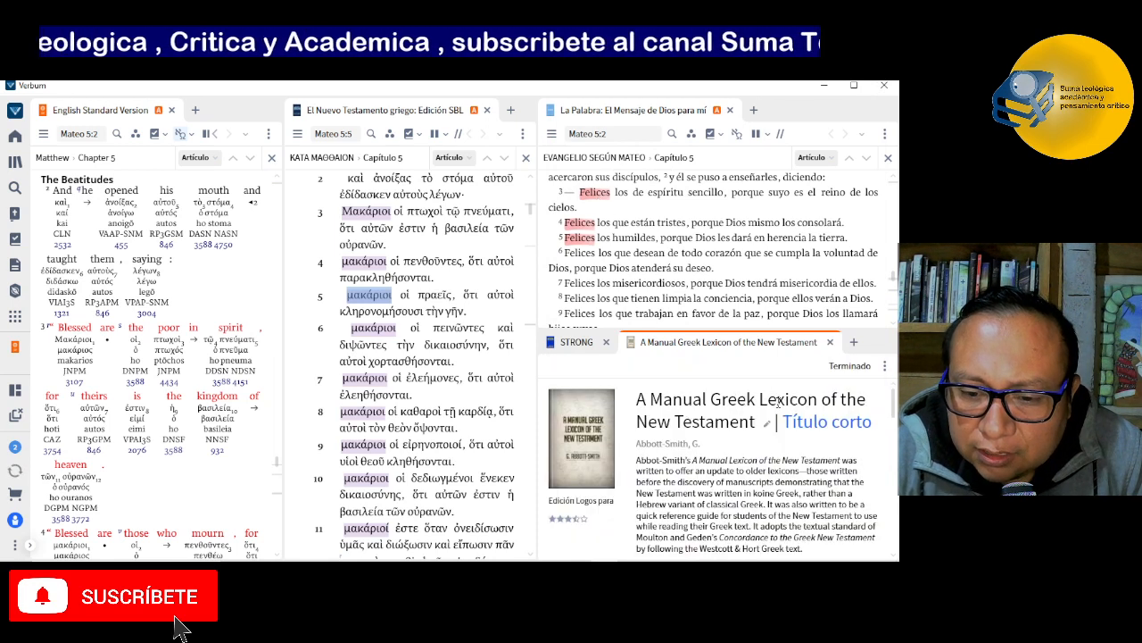
pyautogui.click(849, 366)
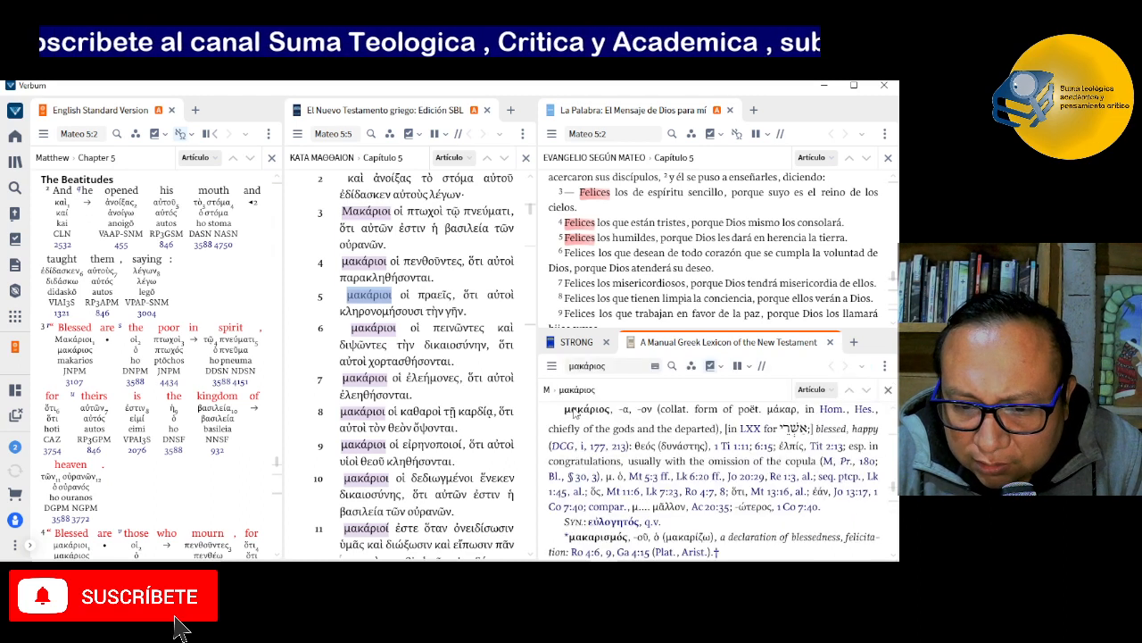
# Examine the μακάριος lexicon entry, selecting the headword and the glosses "congratulations" and "happy" in turn.
pyautogui.doubleClick(570, 415)
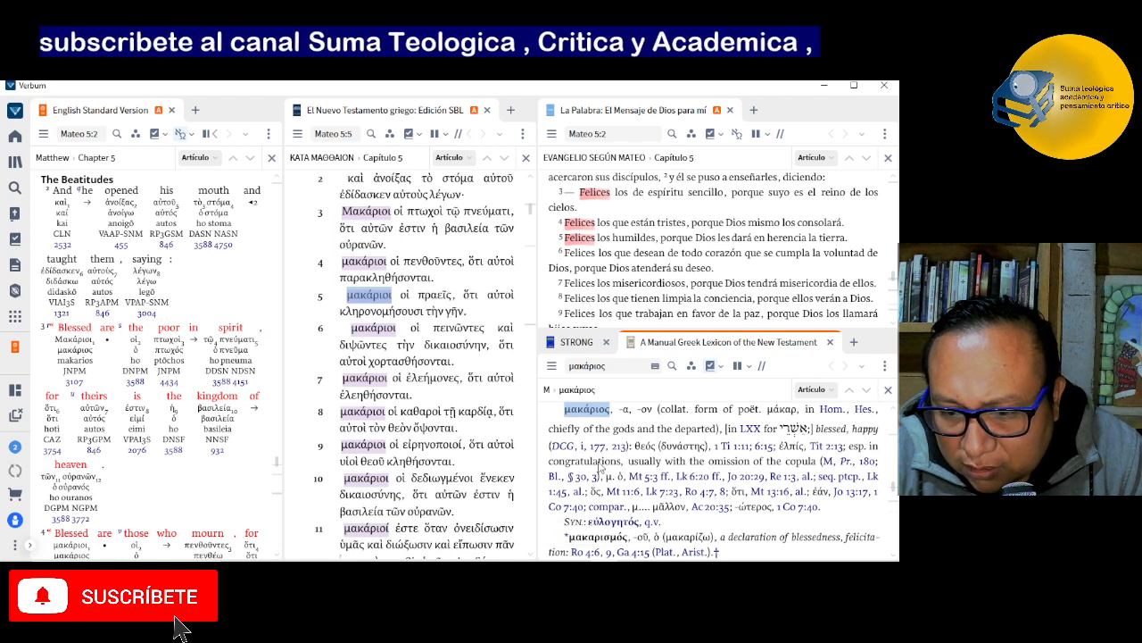
pyautogui.moveTo(552, 465); pyautogui.dragTo(597, 468)
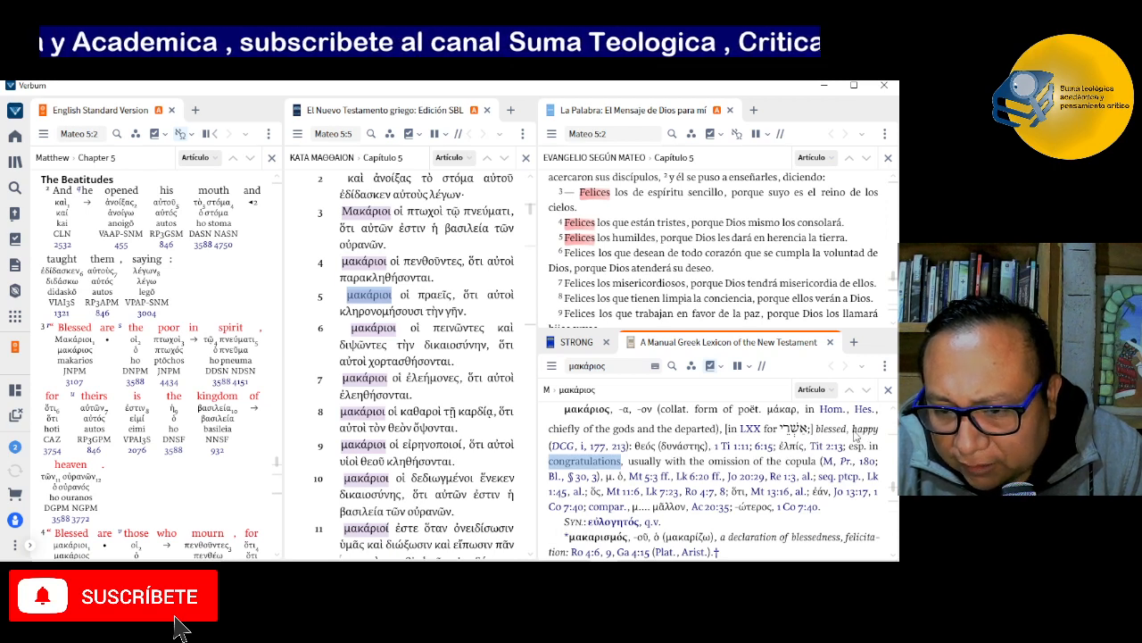
pyautogui.moveTo(854, 432); pyautogui.dragTo(869, 436)
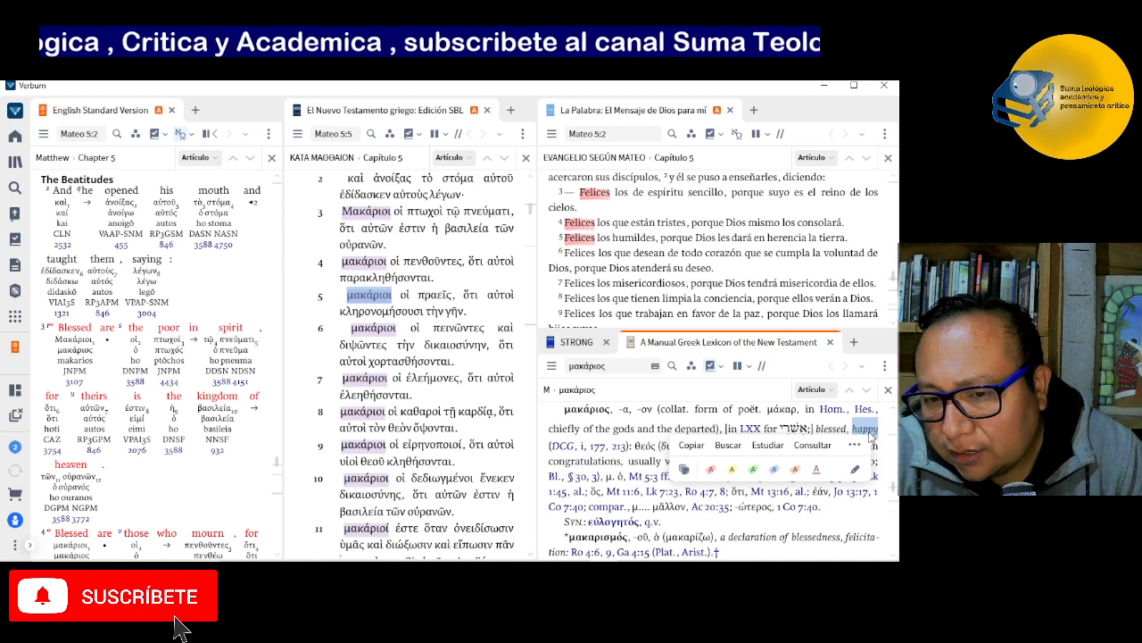
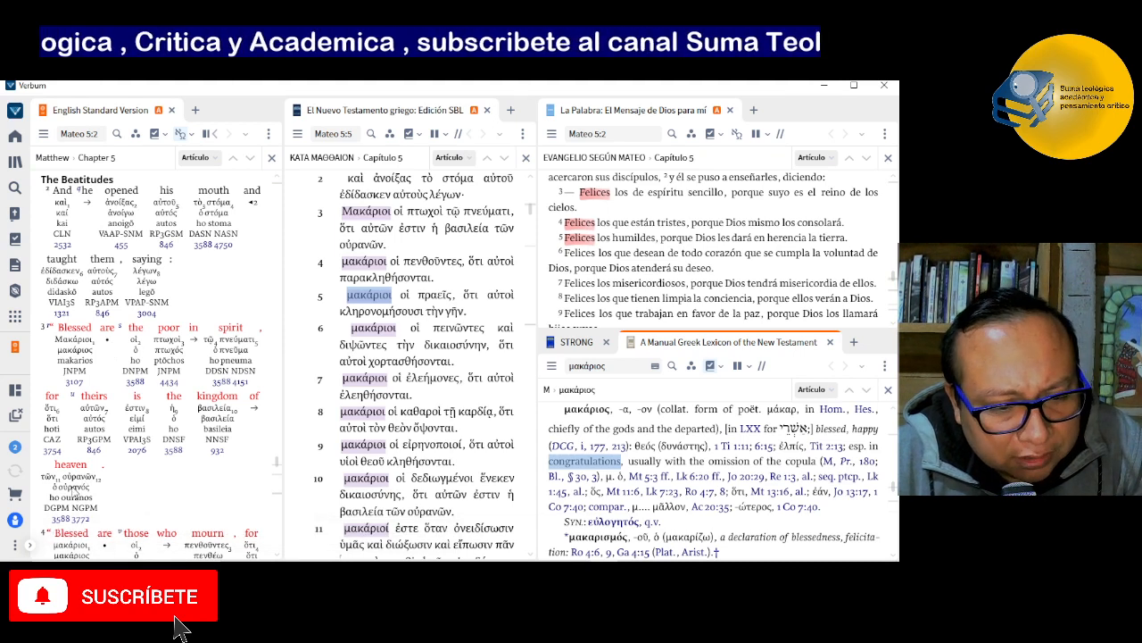
# Open a Bible word study of the lemma οὐρανός from "heaven" in Matthew 5:3 and view its translation and root sections.
pyautogui.rightClick(74, 487)
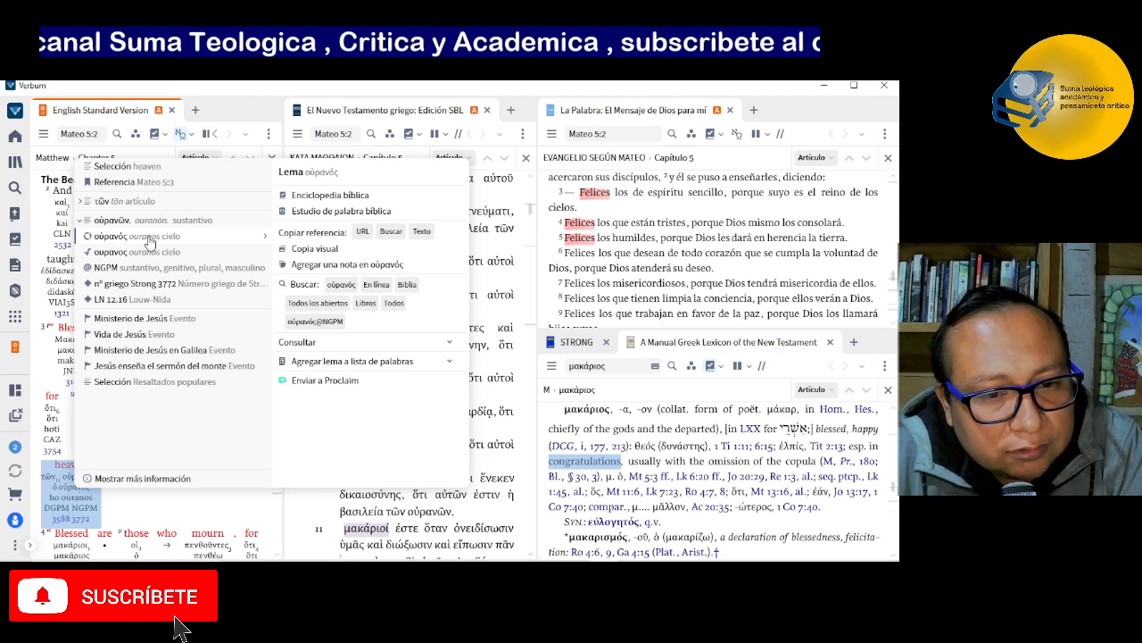
pyautogui.click(316, 212)
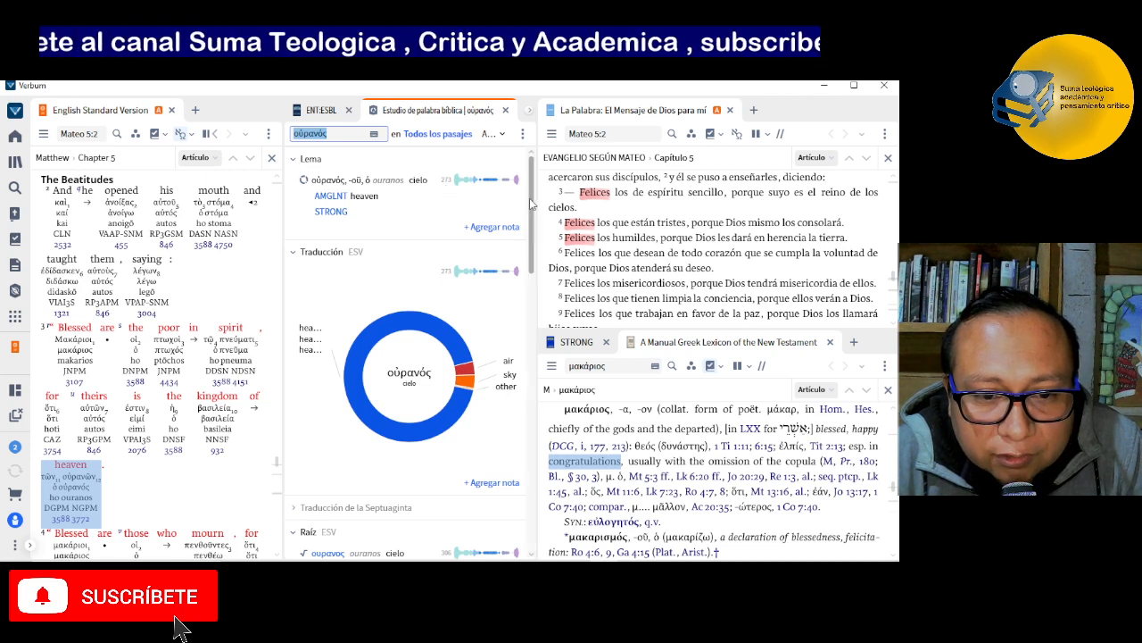
pyautogui.moveTo(529, 198); pyautogui.dragTo(532, 227)
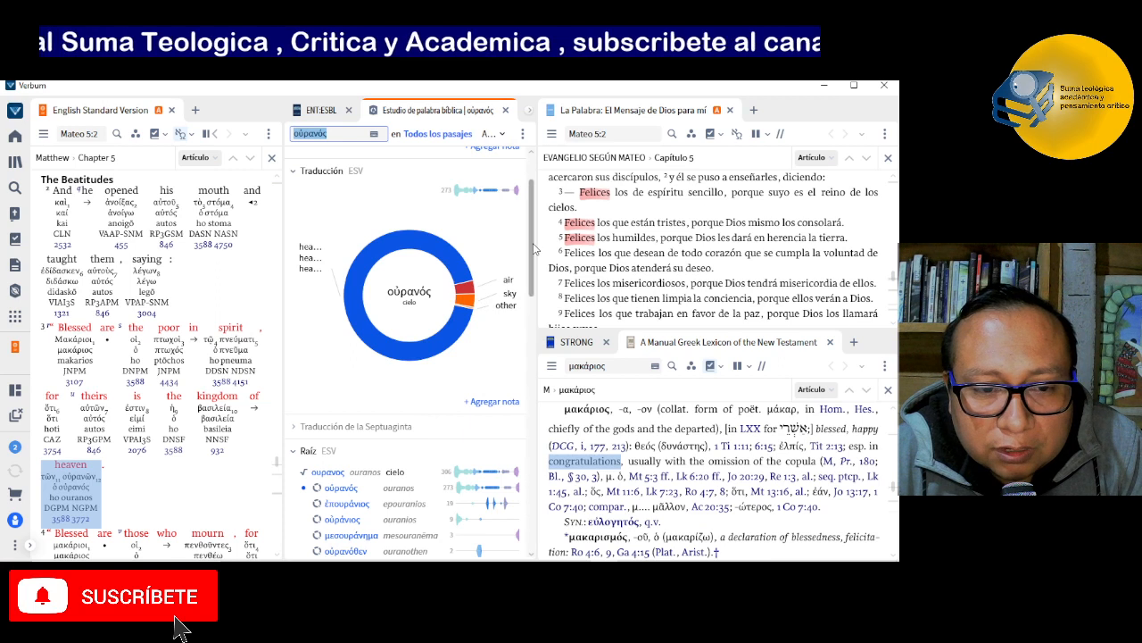
pyautogui.moveTo(533, 249); pyautogui.dragTo(538, 216)
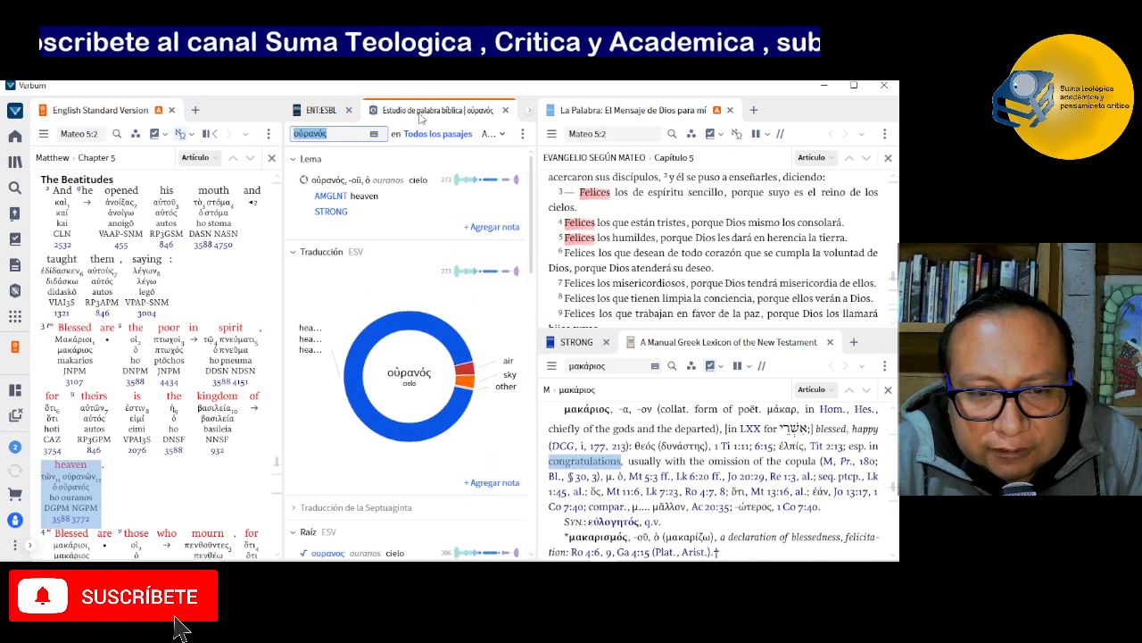
# Dock the οὐρανός word study in an enlarged pane below the Greek New Testament and assign it to link set A.
pyautogui.moveTo(416, 111)
pyautogui.mouseDown()
pyautogui.moveTo(455, 161)
pyautogui.moveTo(533, 456)
pyautogui.moveTo(413, 474)
pyautogui.mouseUp()
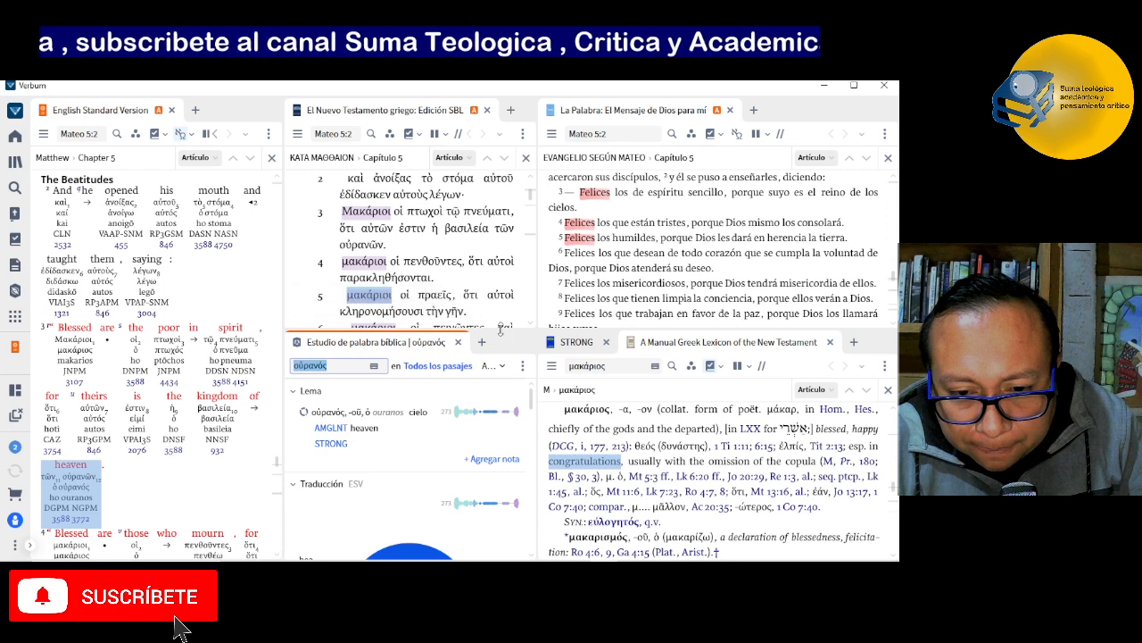
pyautogui.moveTo(500, 332); pyautogui.dragTo(501, 295)
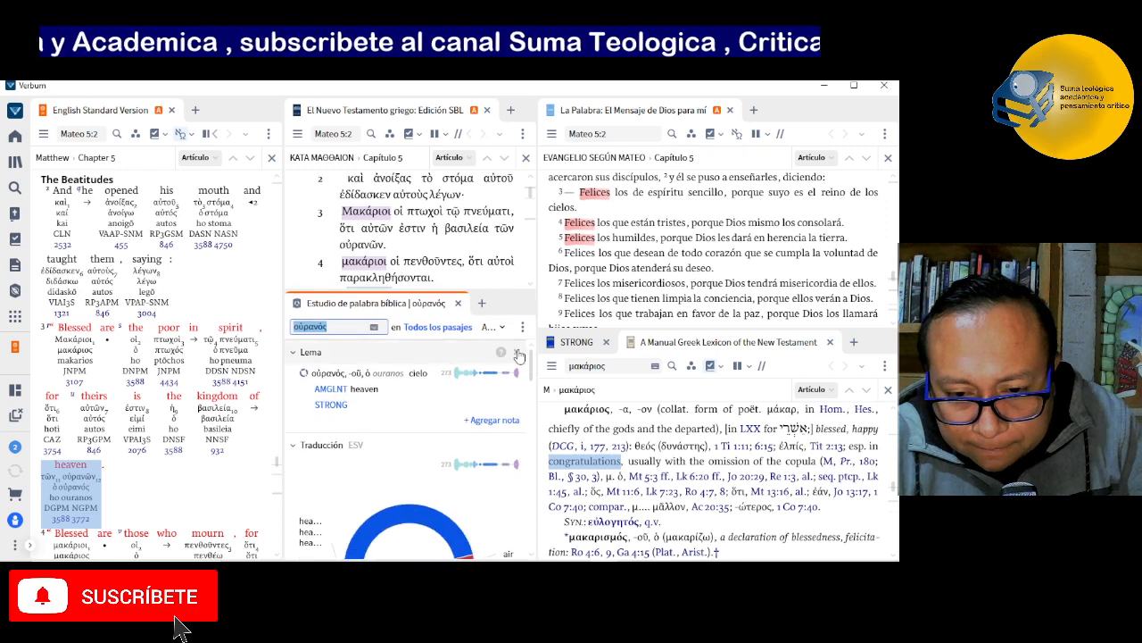
pyautogui.moveTo(532, 366); pyautogui.dragTo(531, 382)
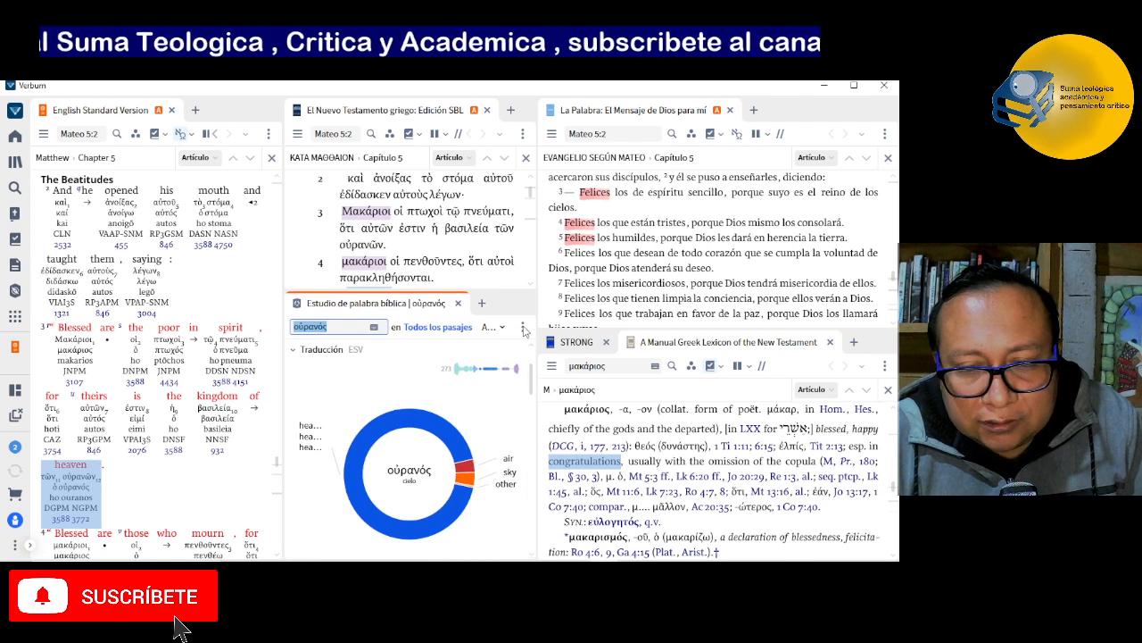
pyautogui.click(523, 326)
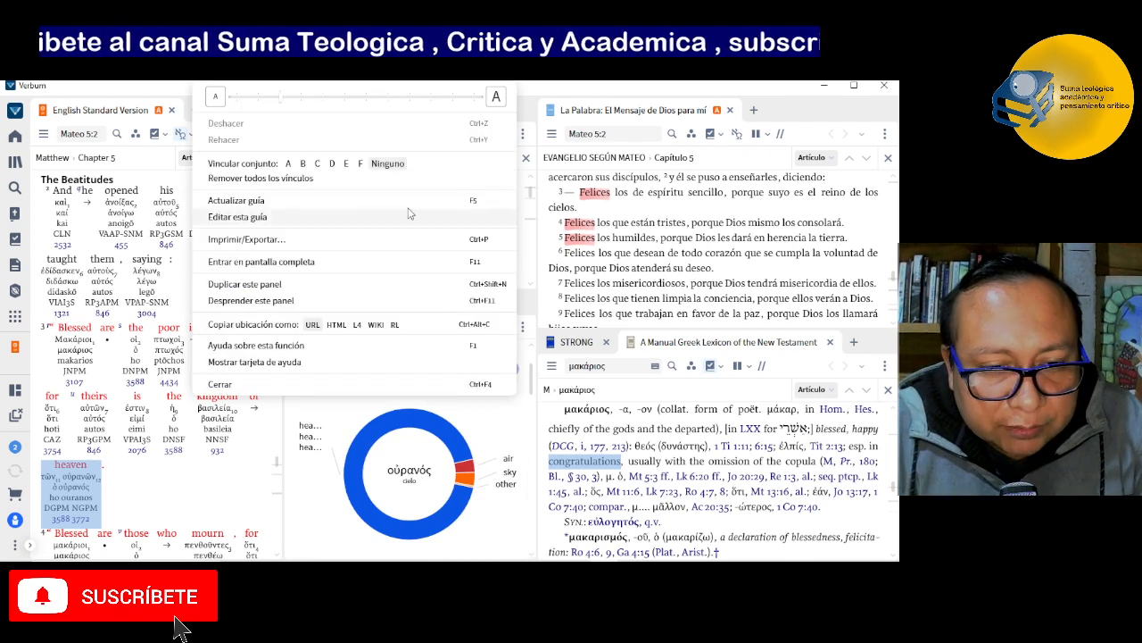
pyautogui.click(289, 166)
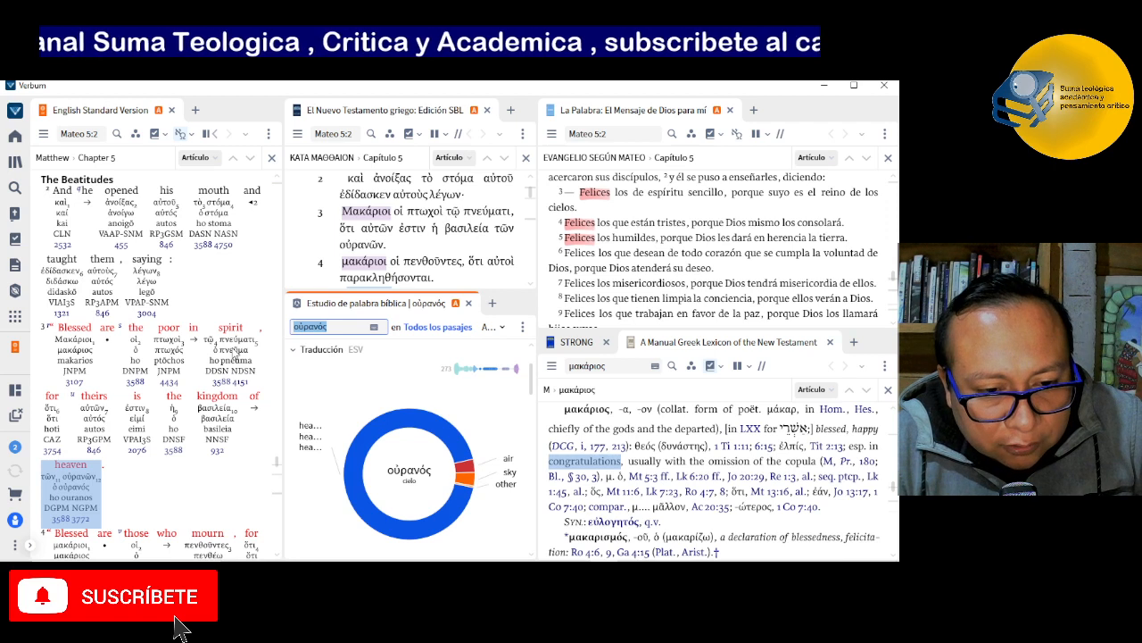
# Look up πνεῦμα in A Manual Greek Lexicon from "spirit" in the Matthew 5:3 interlinear, closing the extra search panel.
pyautogui.click(235, 354)
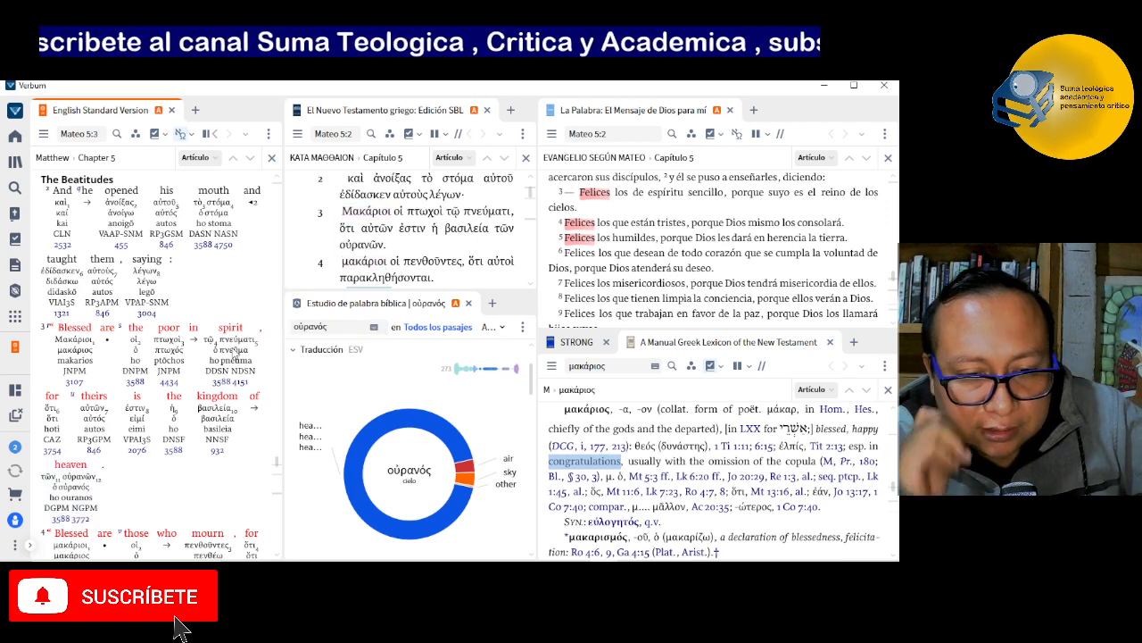
pyautogui.click(234, 351)
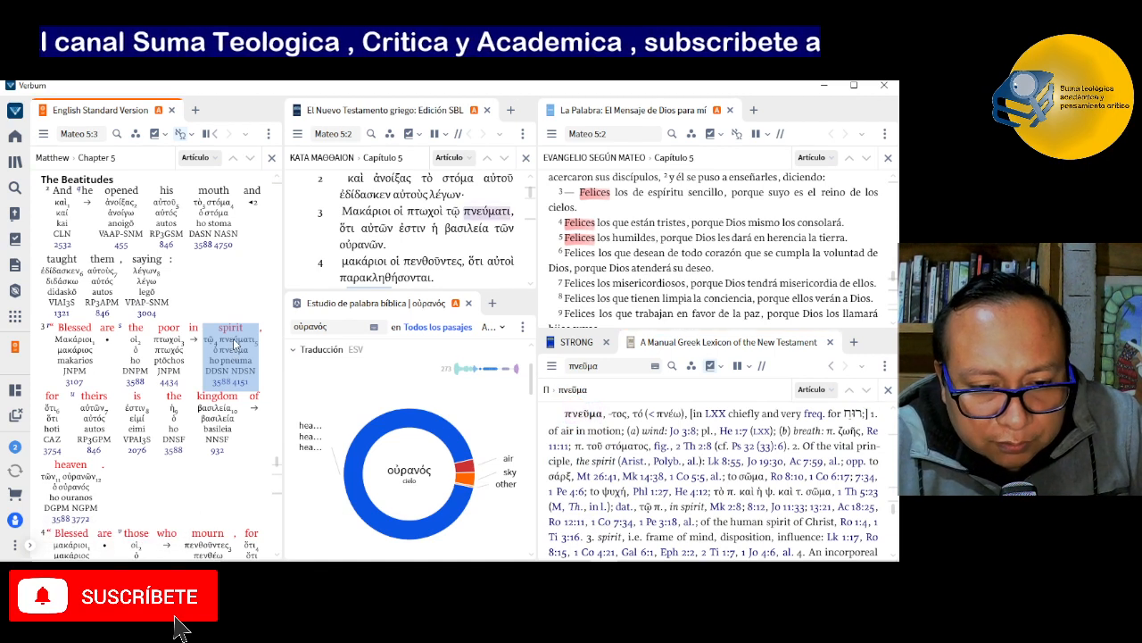
pyautogui.doubleClick(236, 344)
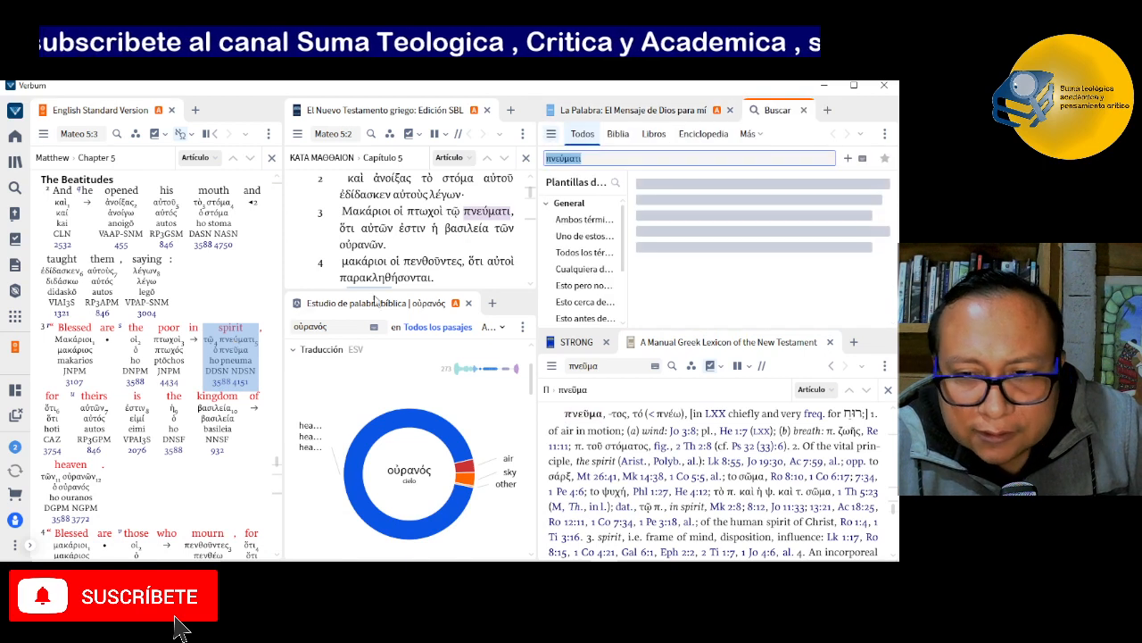
pyautogui.click(803, 111)
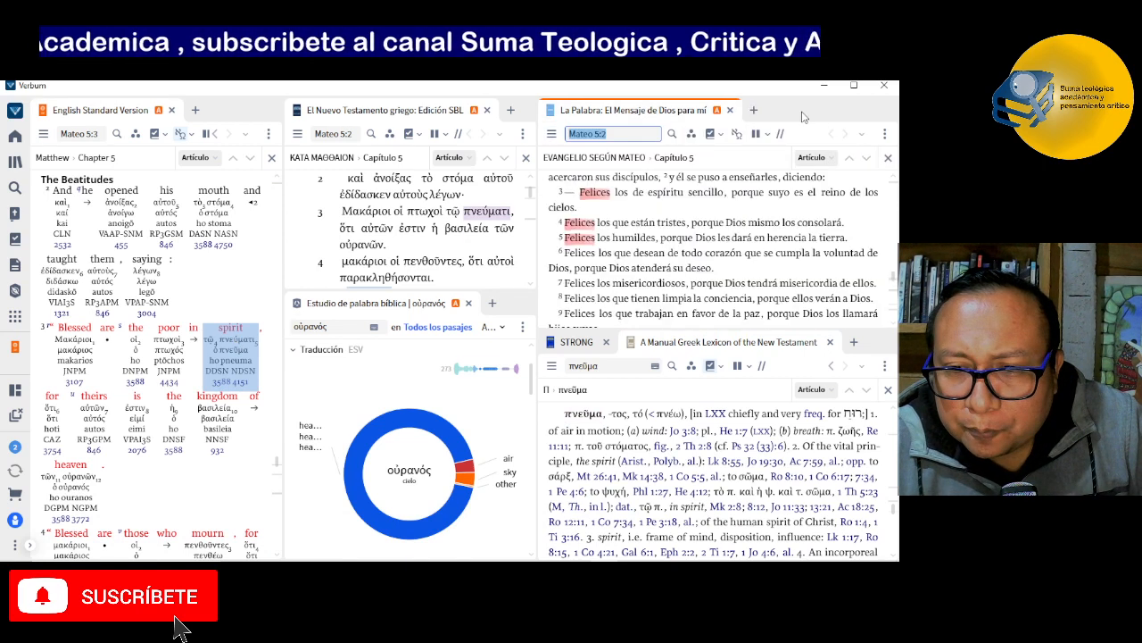
pyautogui.rightClick(240, 348)
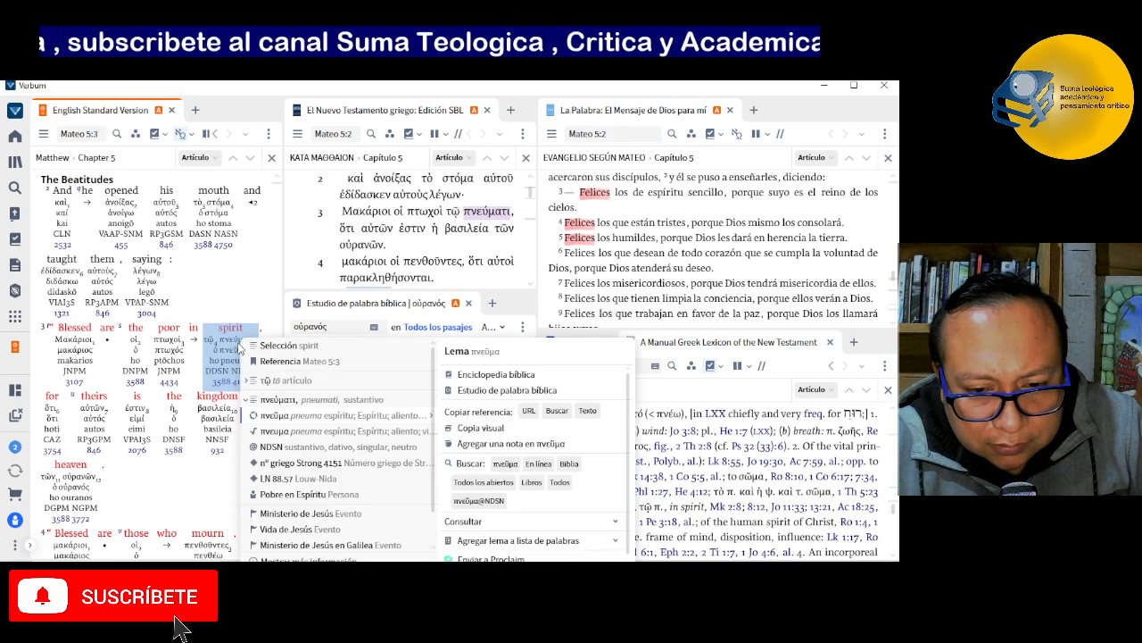
pyautogui.click(226, 348)
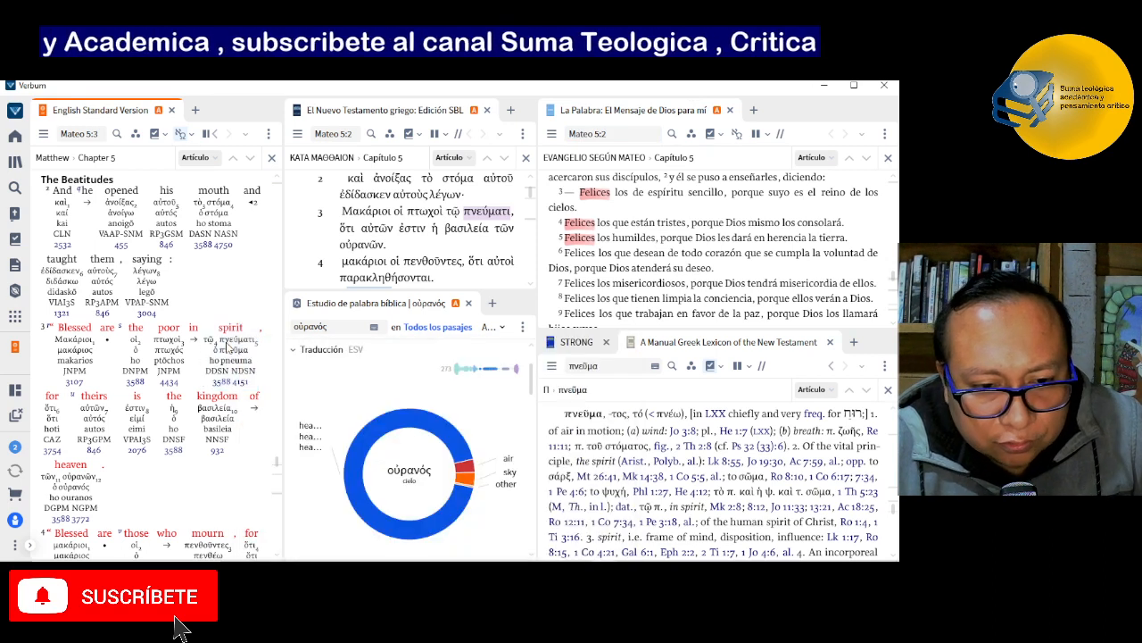
# Replace the οὐρανός word study with one for πνεῦμα from Matthew 5:3, docked below the Greek New Testament.
pyautogui.click(470, 304)
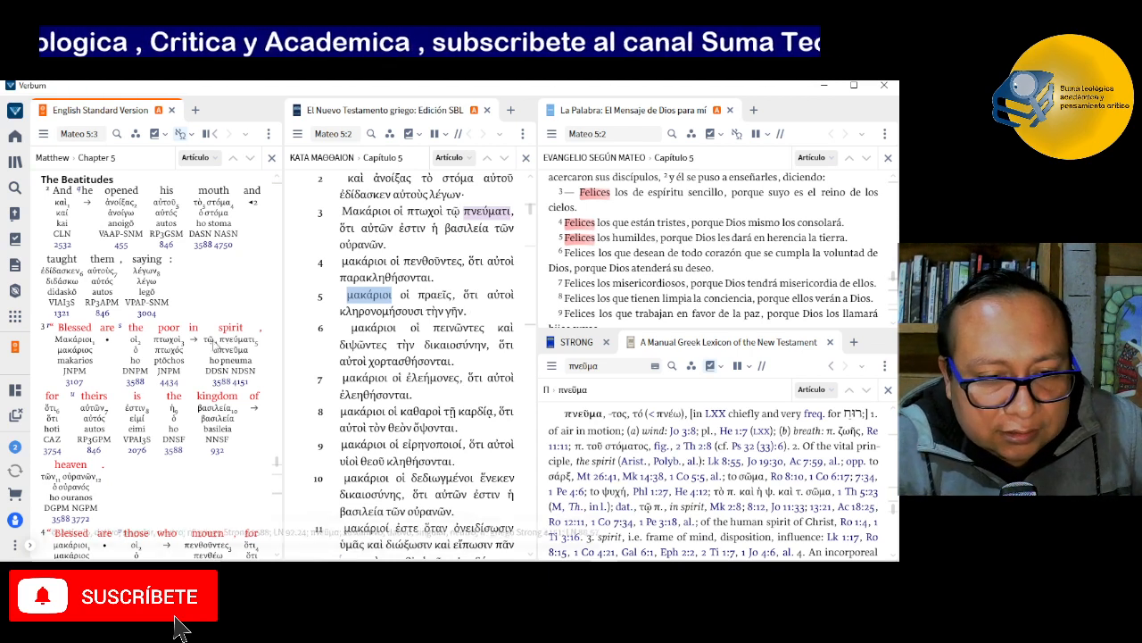
pyautogui.rightClick(228, 348)
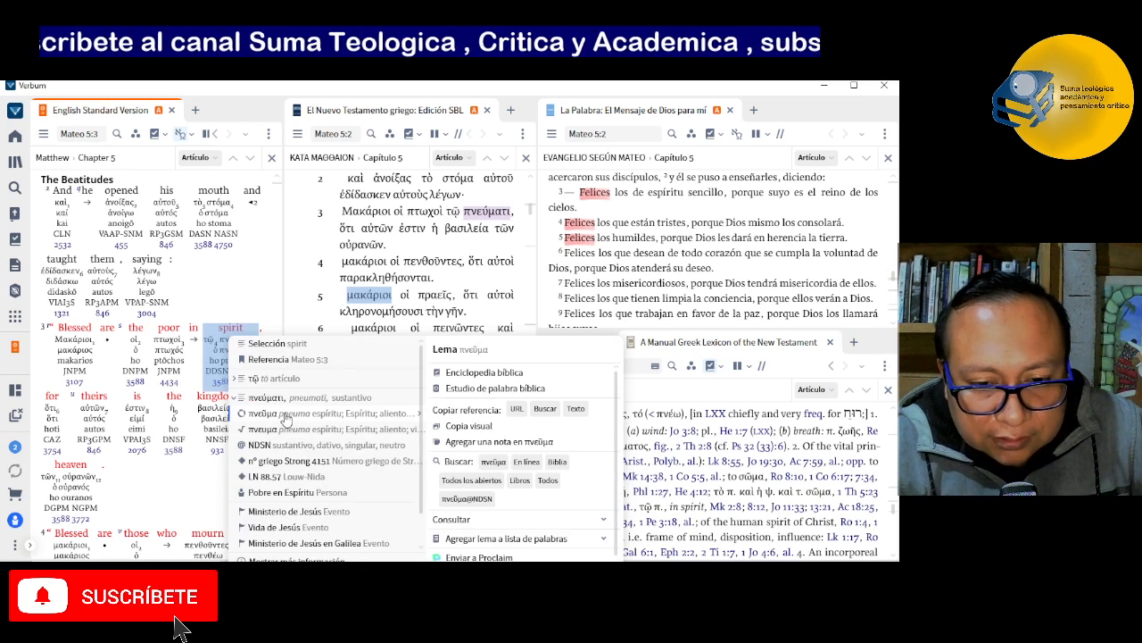
pyautogui.click(479, 391)
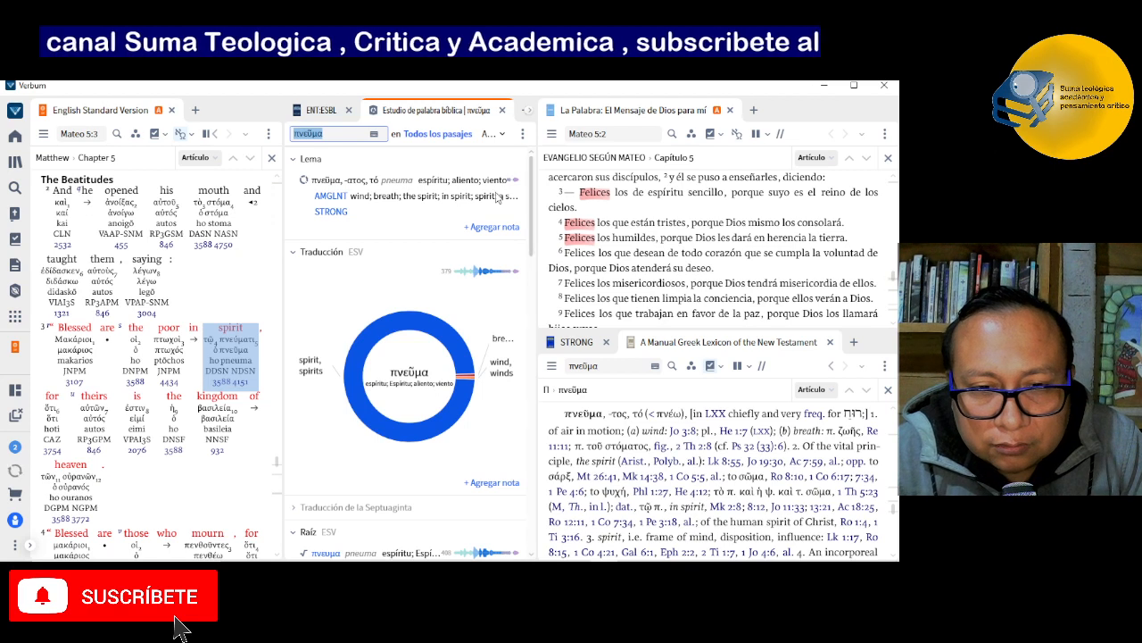
pyautogui.moveTo(436, 107); pyautogui.dragTo(412, 506)
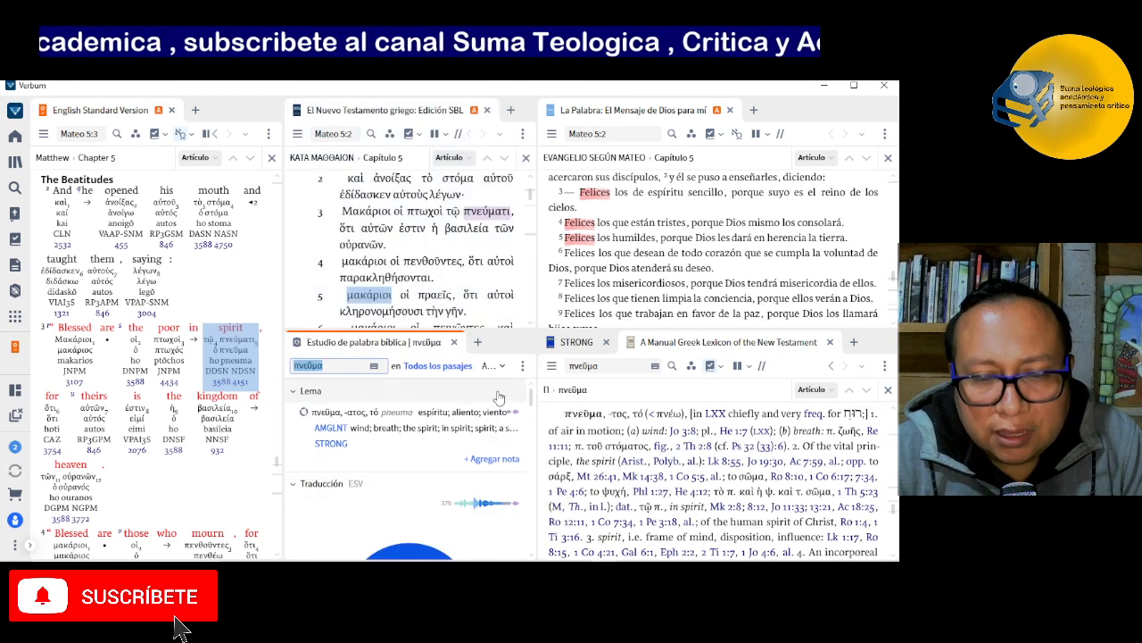
# Assign the πνεῦμα word study to link set A and check its link setting.
pyautogui.click(522, 366)
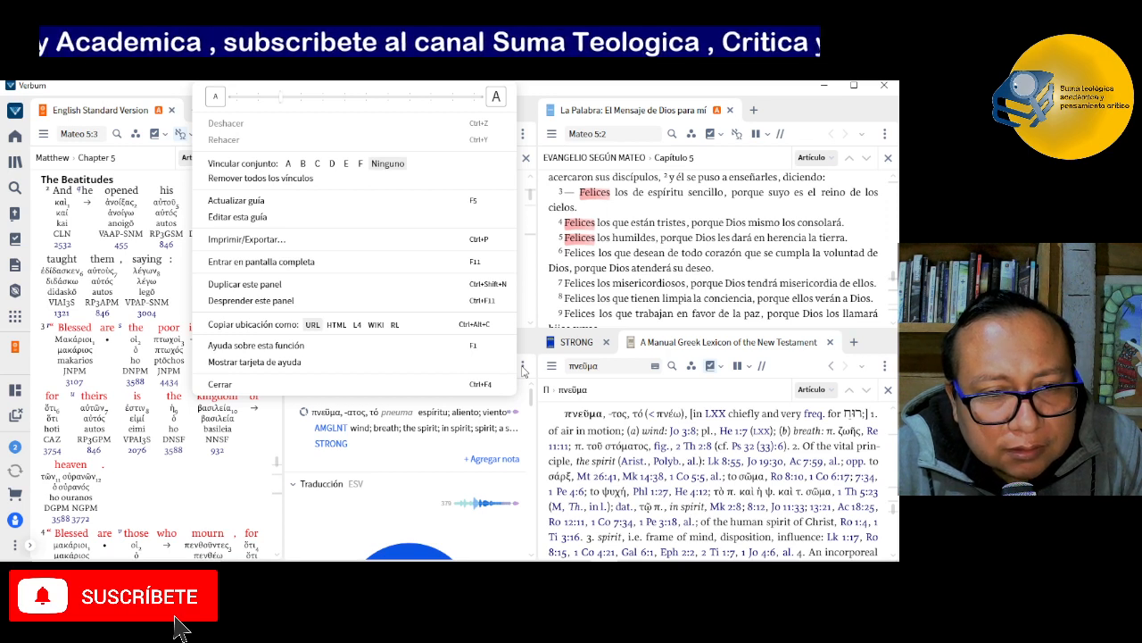
pyautogui.click(288, 163)
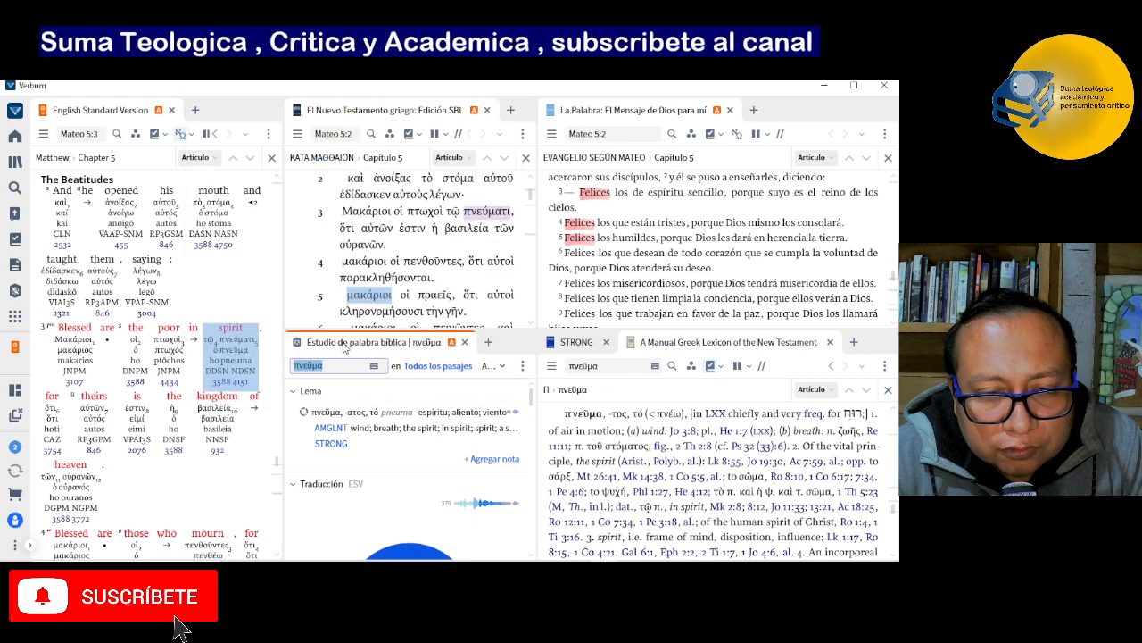
pyautogui.click(503, 366)
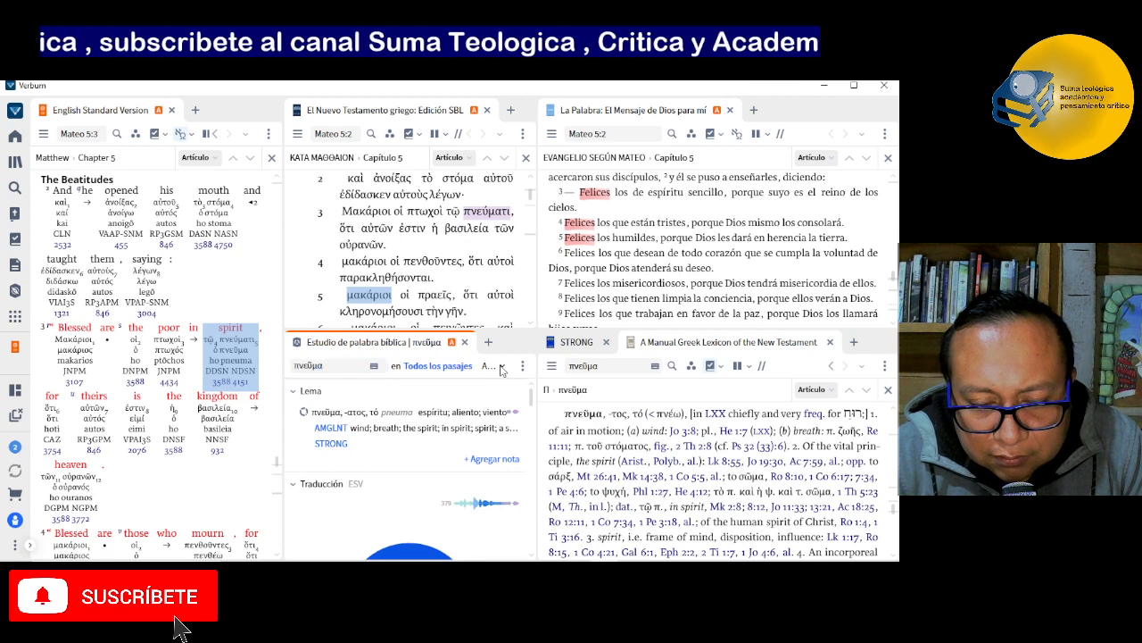
pyautogui.click(503, 366)
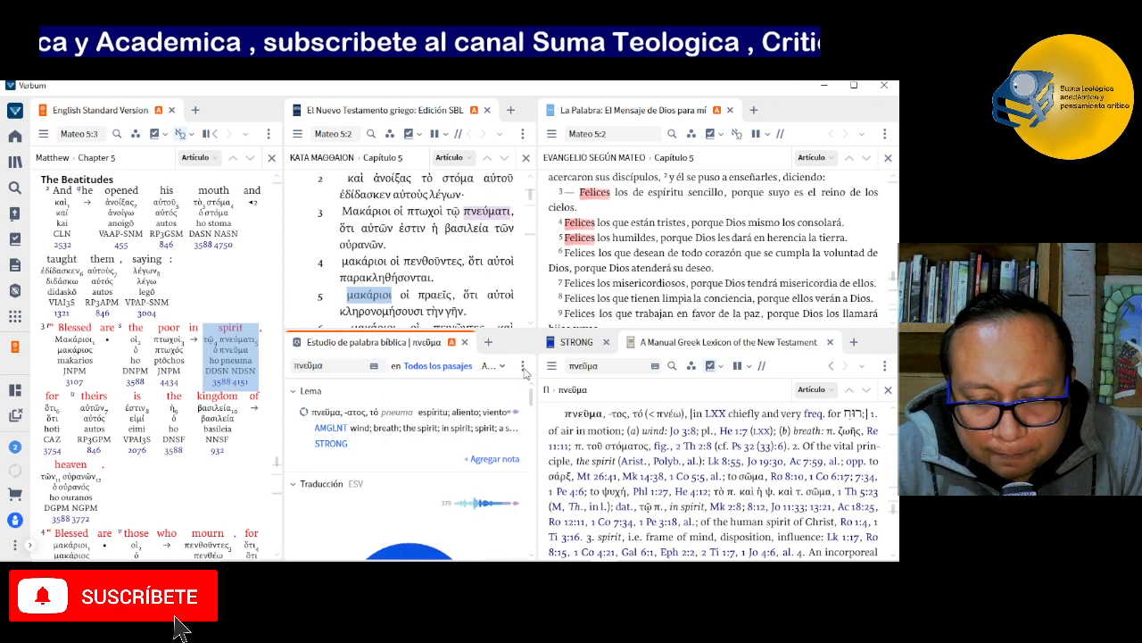
pyautogui.click(523, 367)
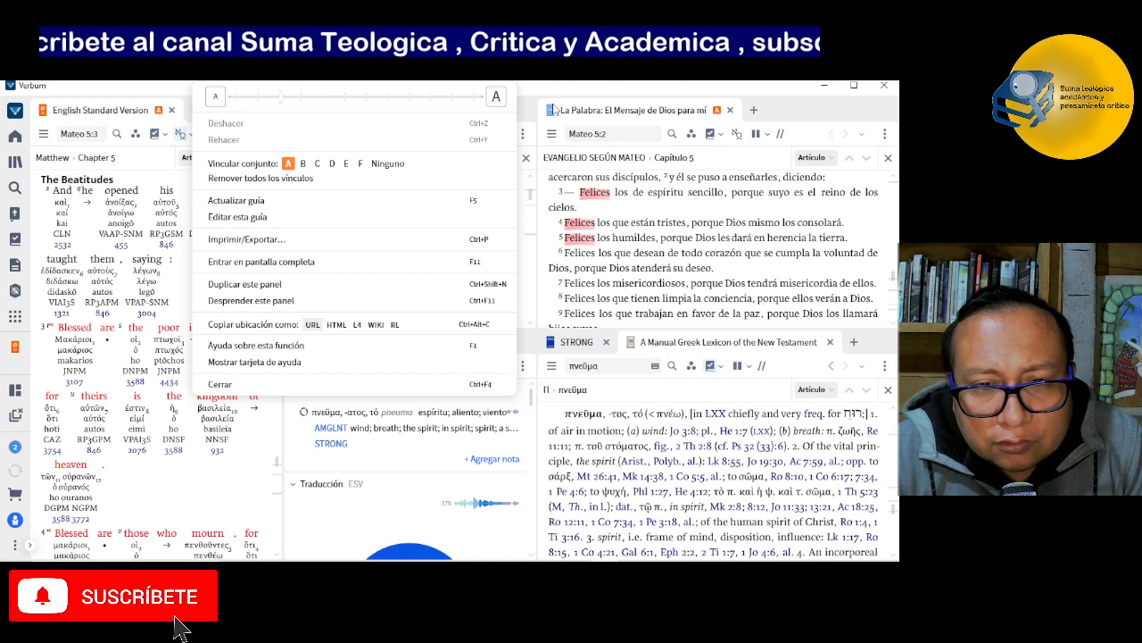
pyautogui.click(533, 92)
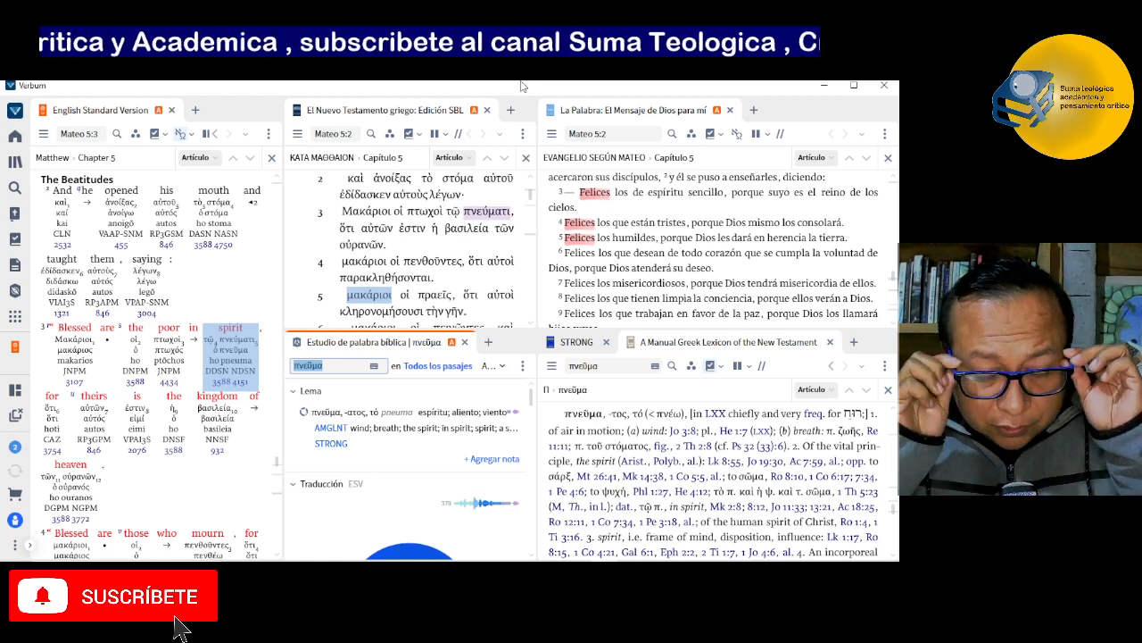
# View the ESV translation chart in the πνεῦμα word study.
pyautogui.moveTo(511, 301)
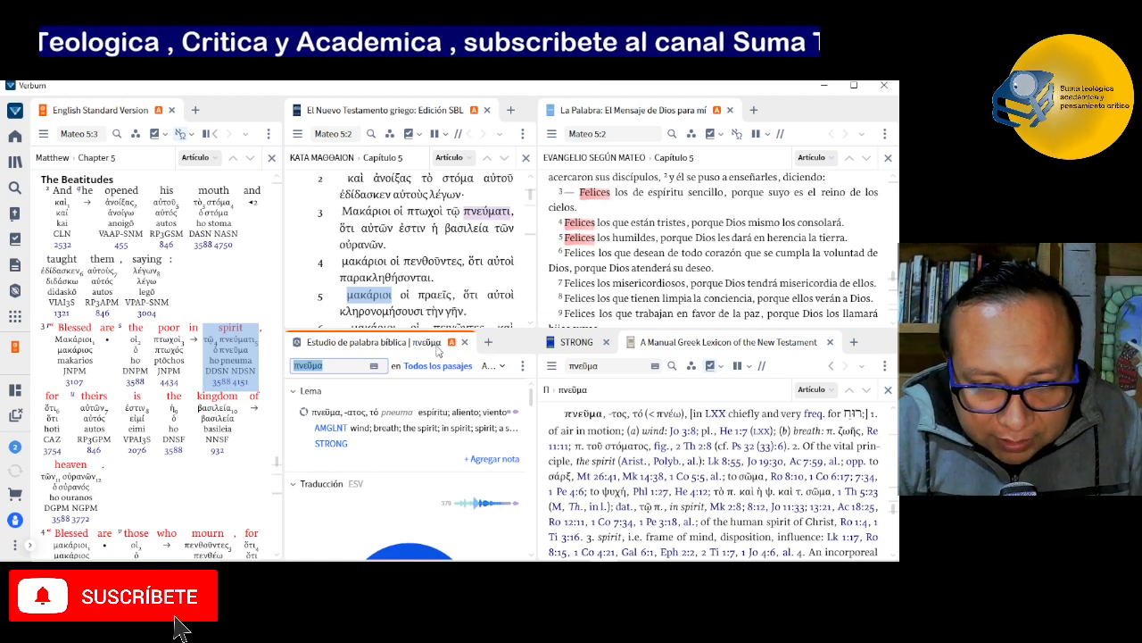
pyautogui.moveTo(433, 338)
pyautogui.mouseDown()
pyautogui.moveTo(434, 357)
pyautogui.moveTo(434, 333)
pyautogui.mouseUp()
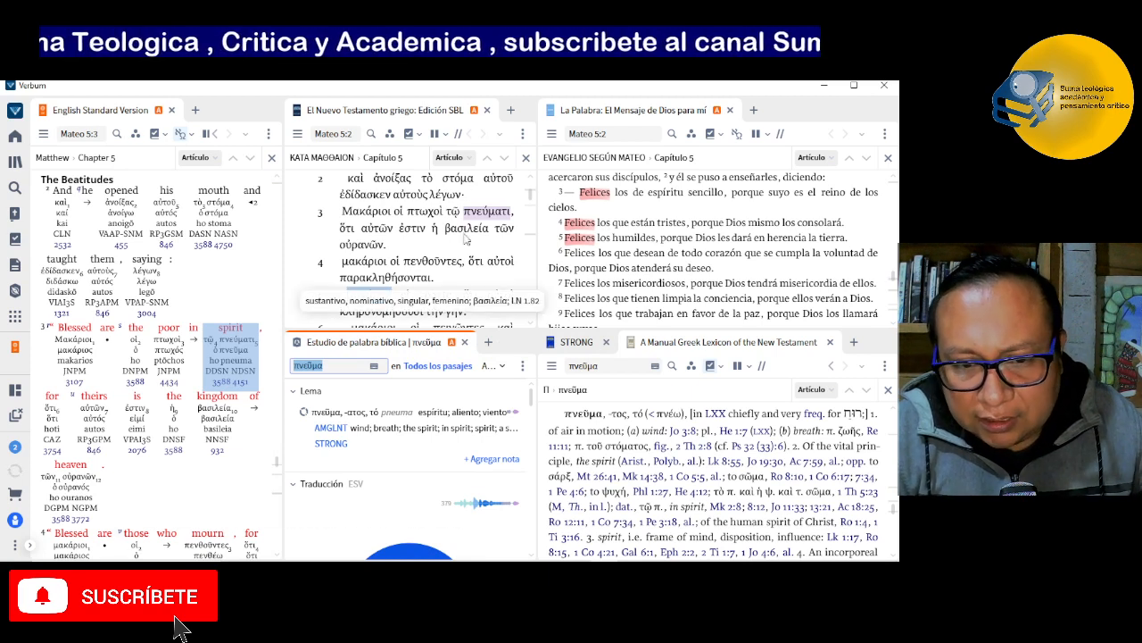
pyautogui.scroll(-3, 534, 419)
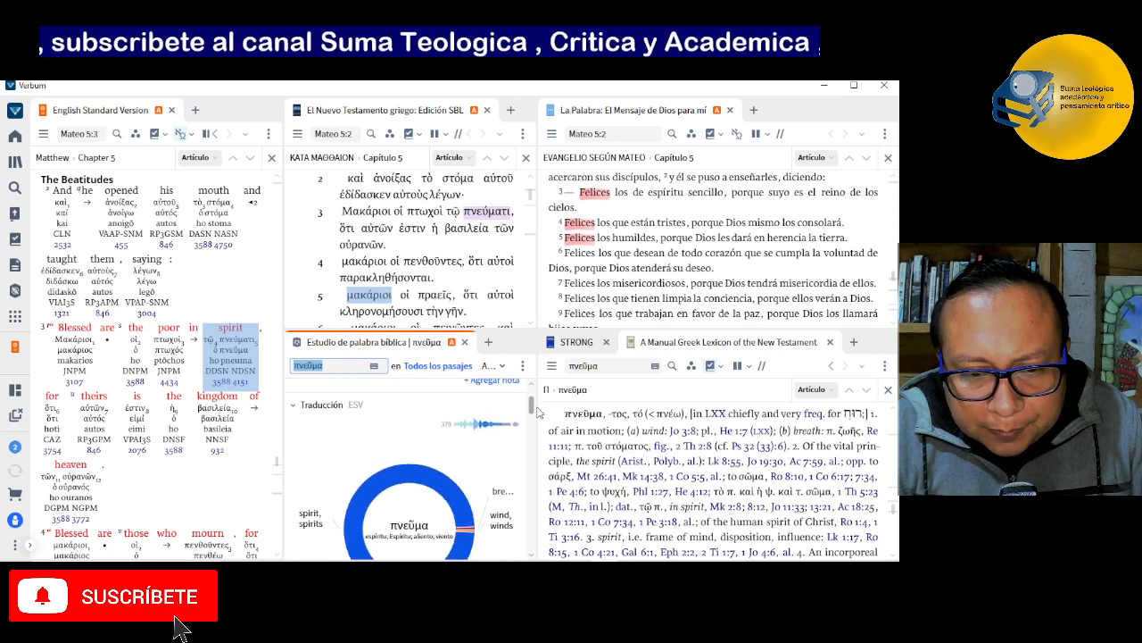
pyautogui.scroll(-1, 539, 411)
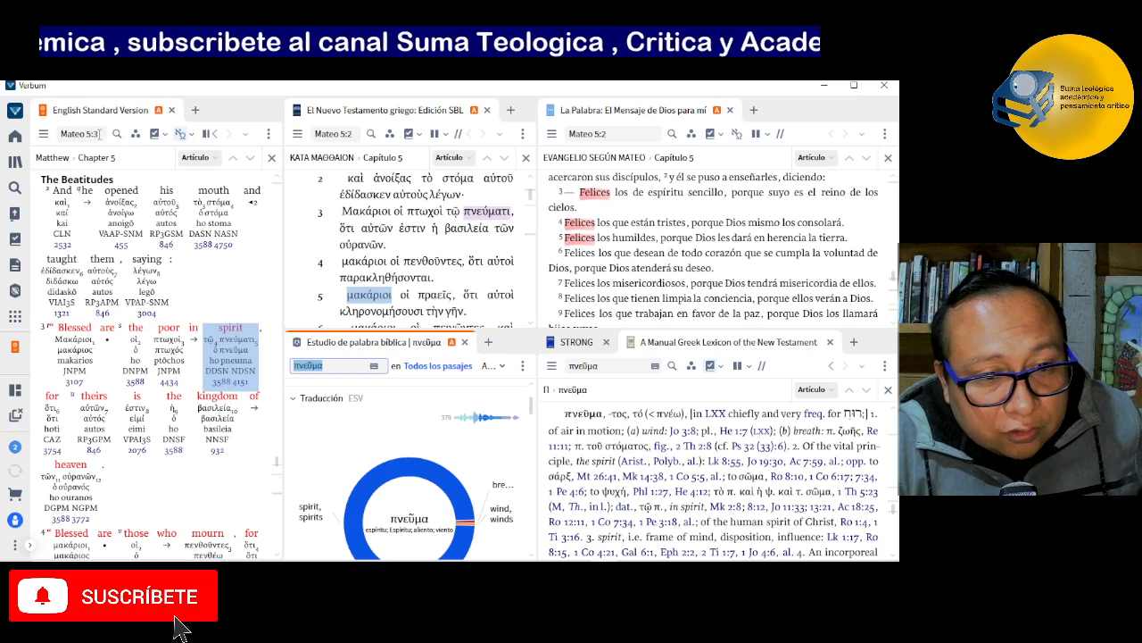
# Go to Marcos 1 in the English Standard Version and select "the Son of God" in verse 1.
pyautogui.click(99, 133)
pyautogui.press('BackSpace')
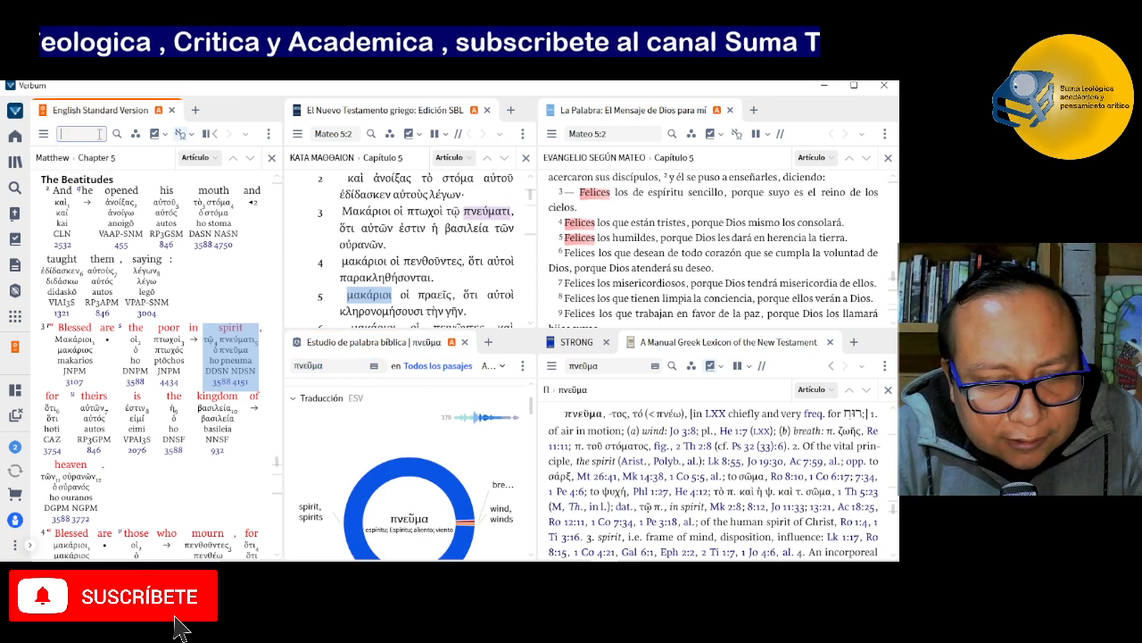
pyautogui.write('Marco')
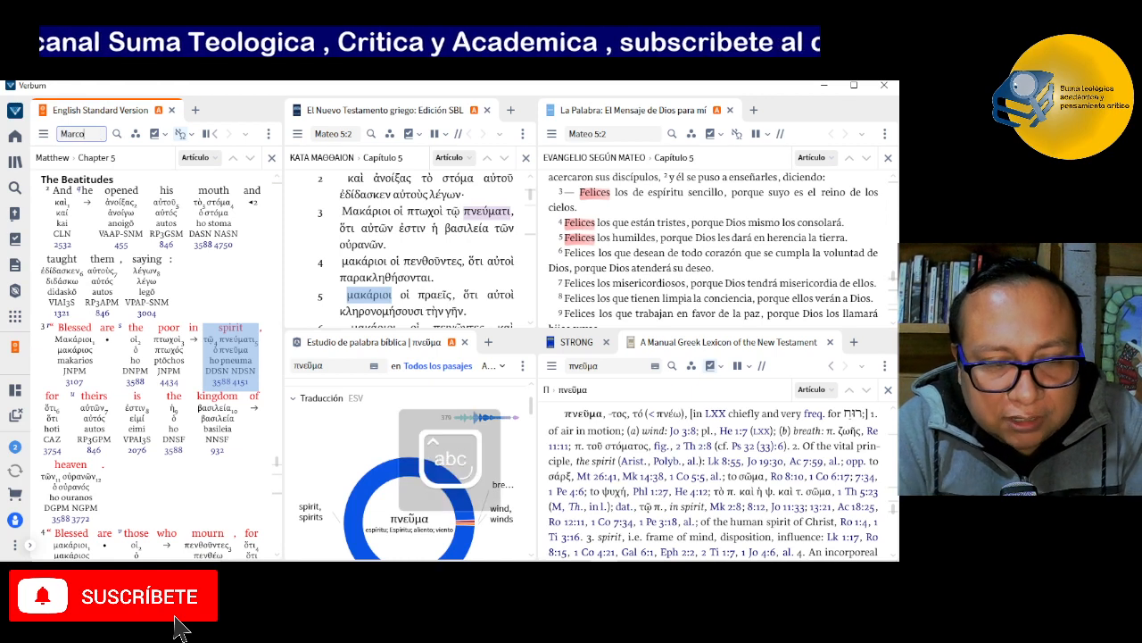
pyautogui.write('s 1')
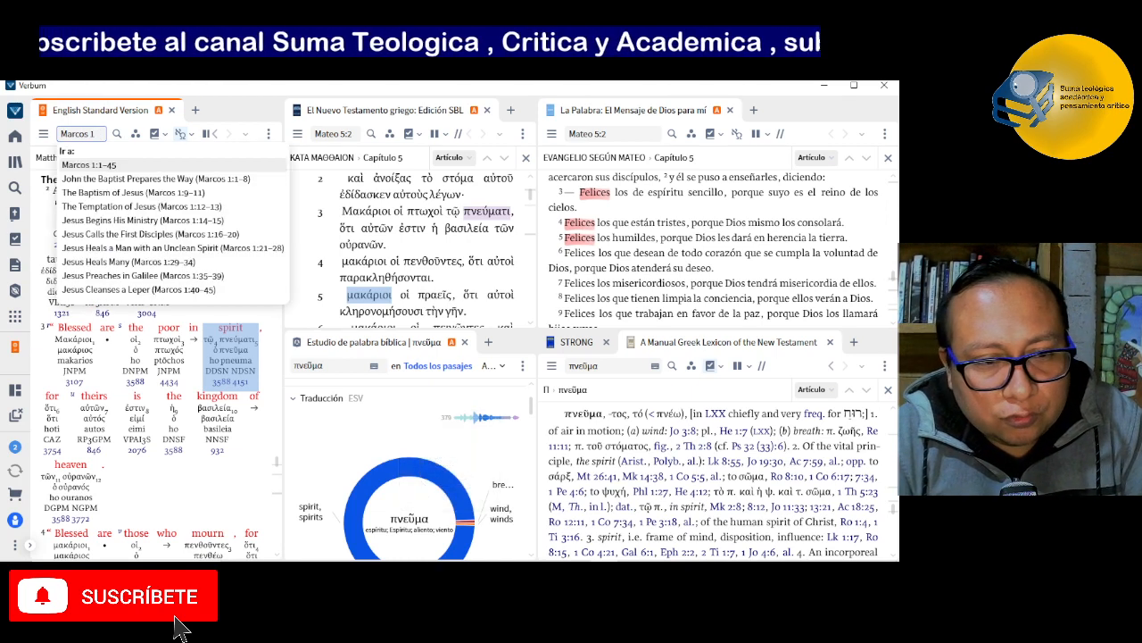
pyautogui.press('Return')
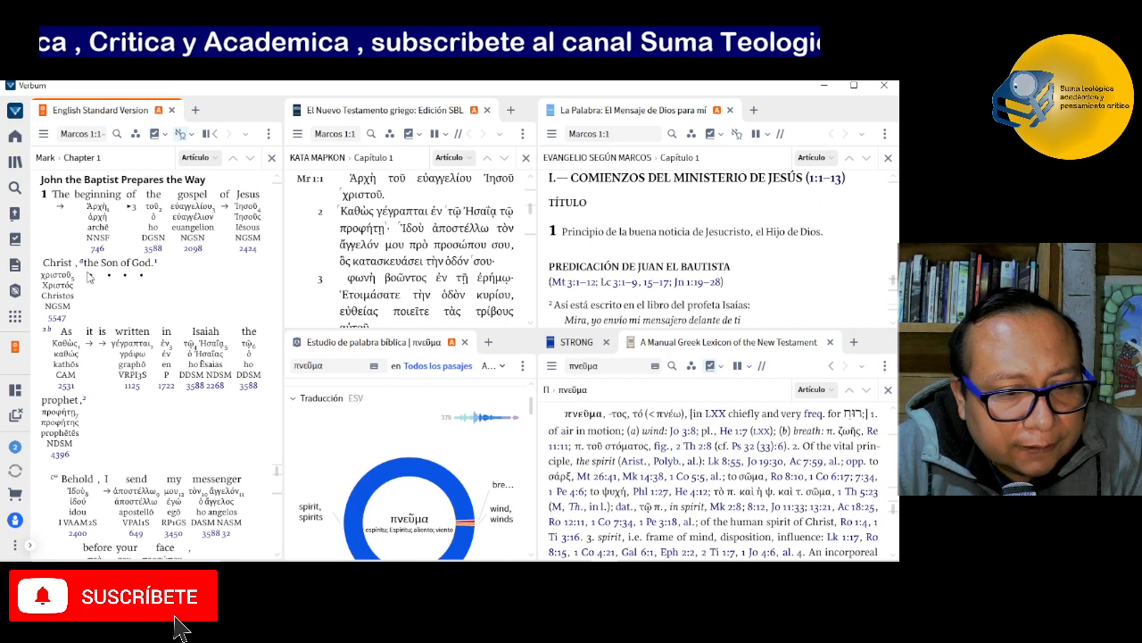
pyautogui.moveTo(84, 263); pyautogui.dragTo(153, 284)
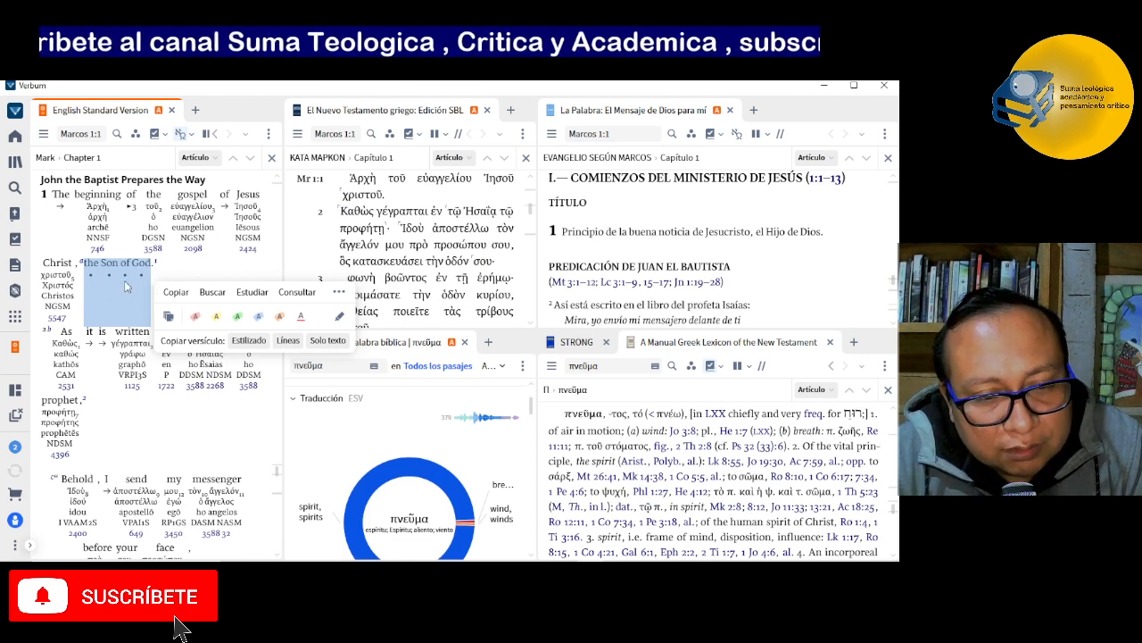
# Clear the "the Son of God" selection in Marcos 1:1 of the English Standard Version.
pyautogui.click(179, 272)
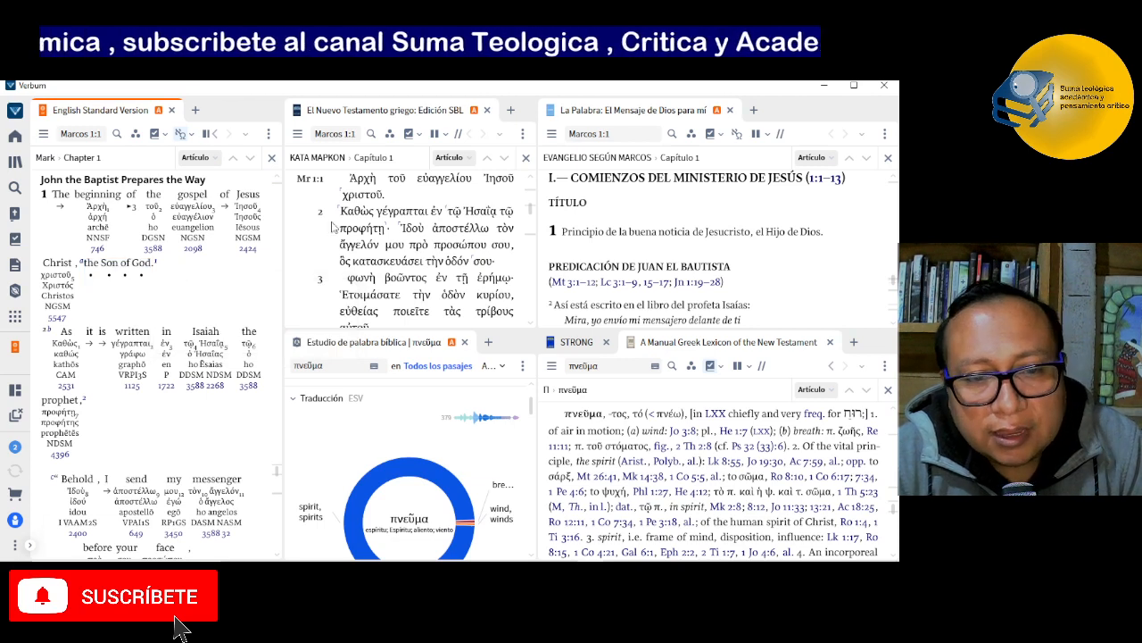
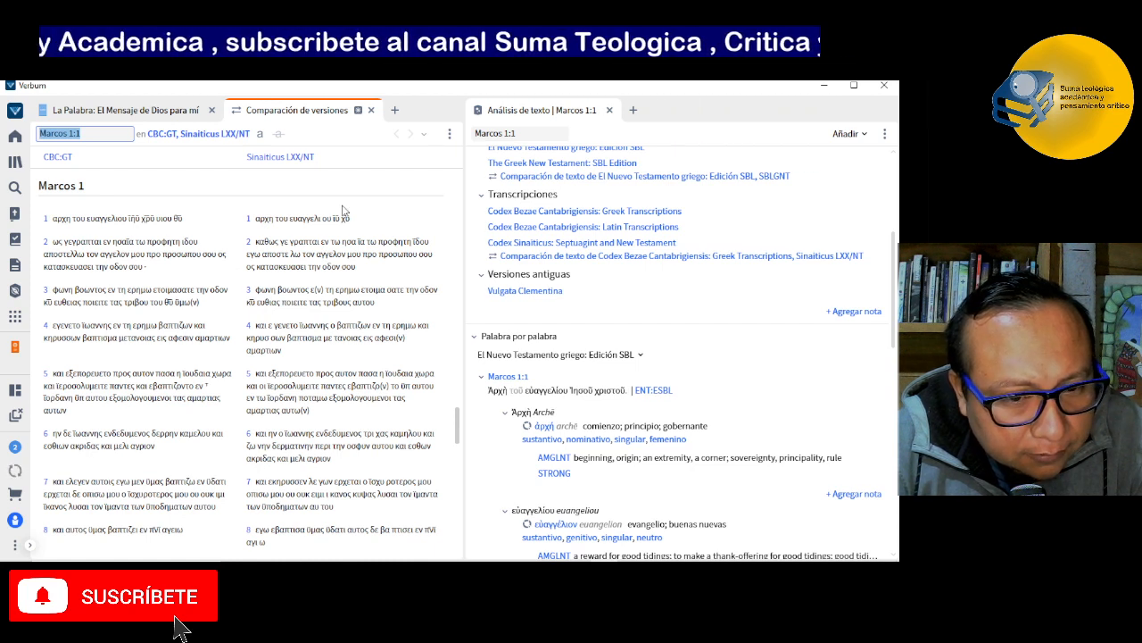
# Compare the end of Marcos 1:1 in CBC:GT and Sinaiticus LXX/NT, selecting the closing words of the verse in each column.
pyautogui.moveTo(61, 159)
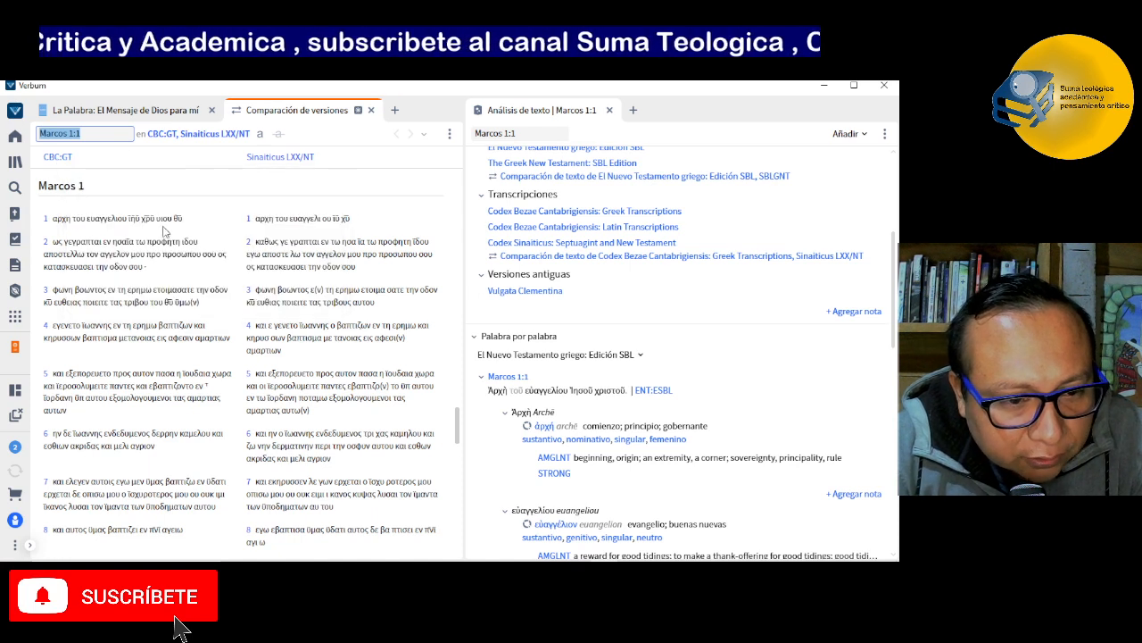
pyautogui.moveTo(162, 219); pyautogui.dragTo(185, 223)
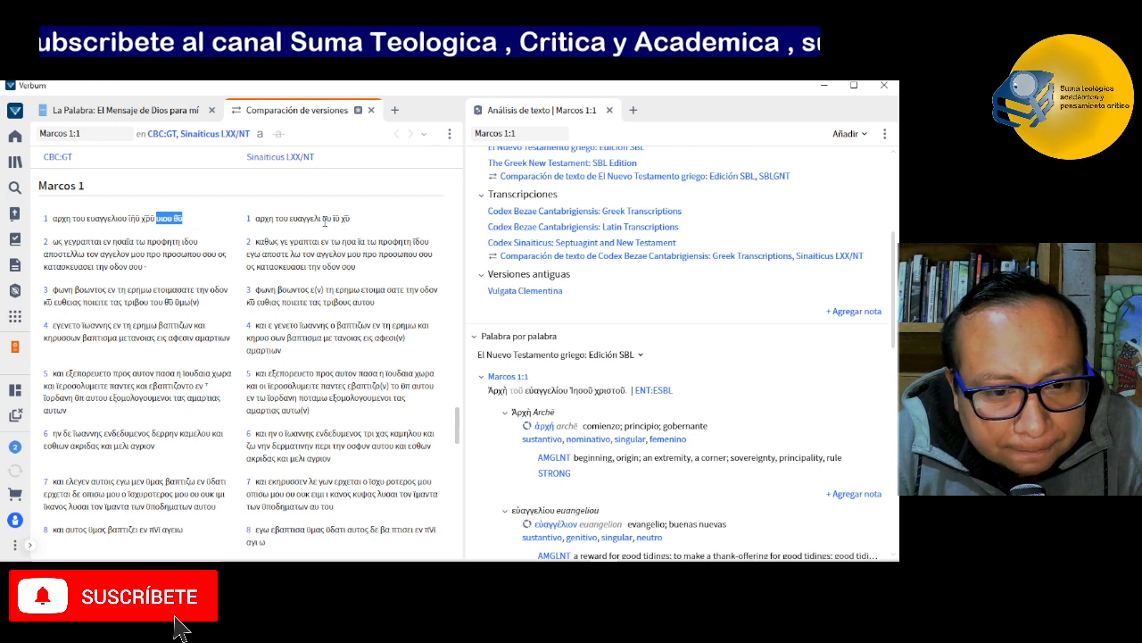
pyautogui.moveTo(322, 221); pyautogui.dragTo(381, 218)
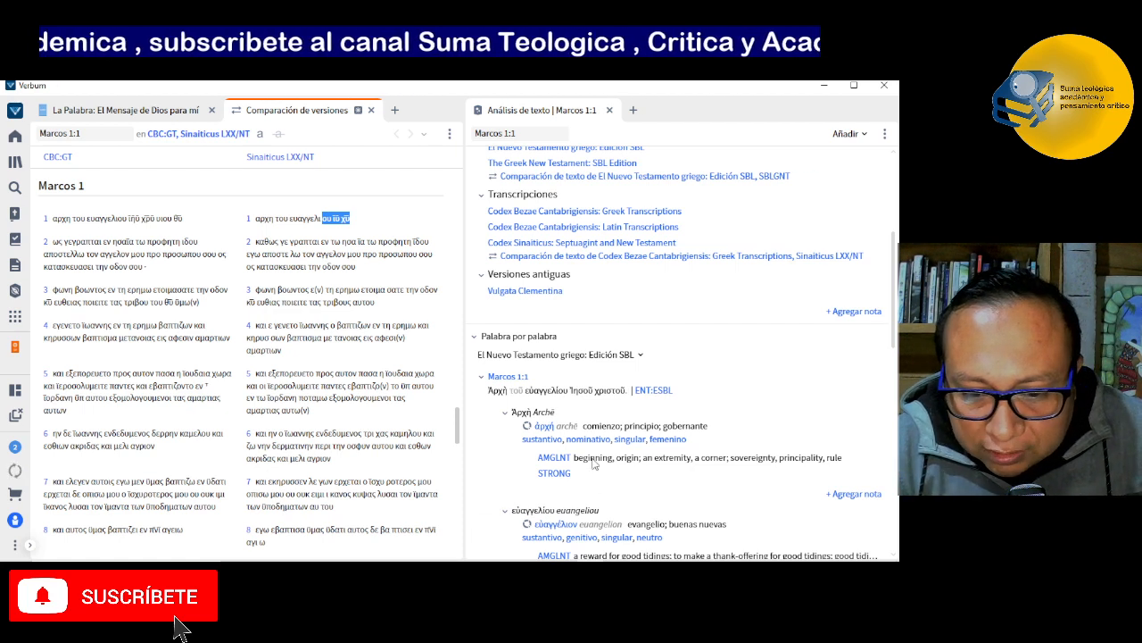
pyautogui.click(464, 571)
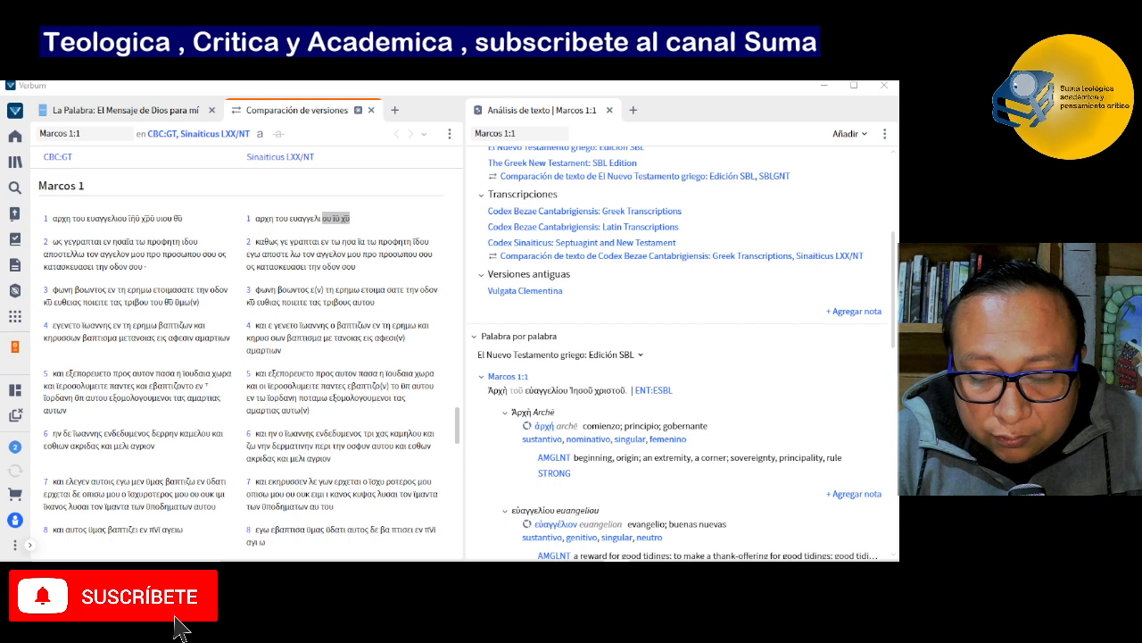
pyautogui.hotkey('alt', 'Tab')
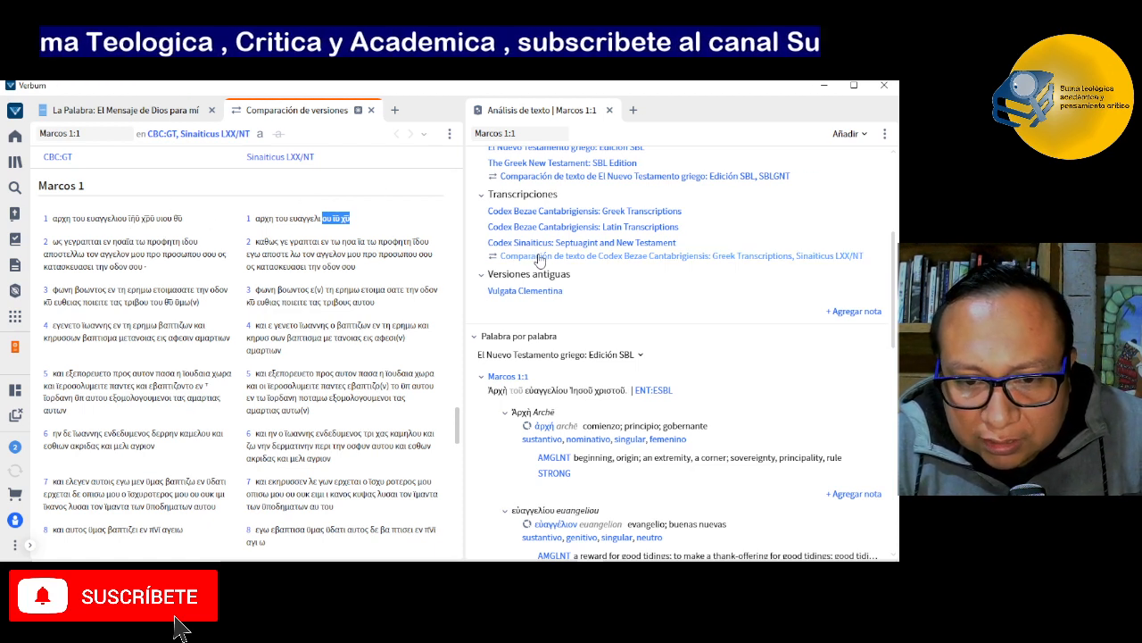
# Replace the version comparison with the Vulgata Clementina from the ancient versions, select "Filii Dei" in Marcos 1:1, and close the Vulgate.
pyautogui.scroll(2, 893, 154)
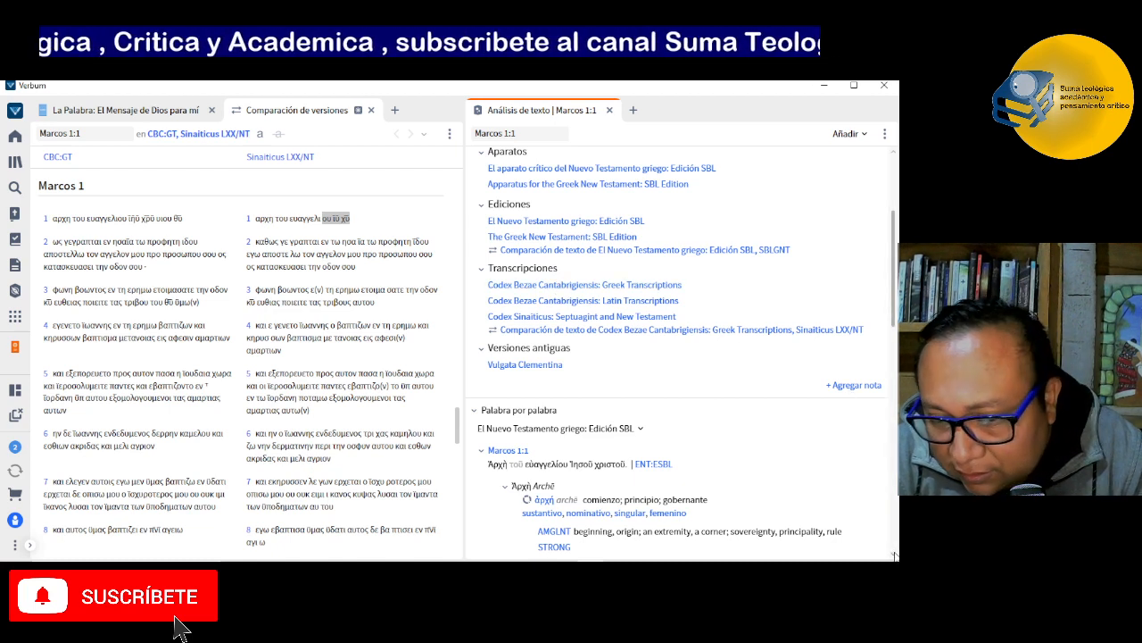
pyautogui.scroll(-1, 895, 555)
pyautogui.scroll(-3, 895, 555)
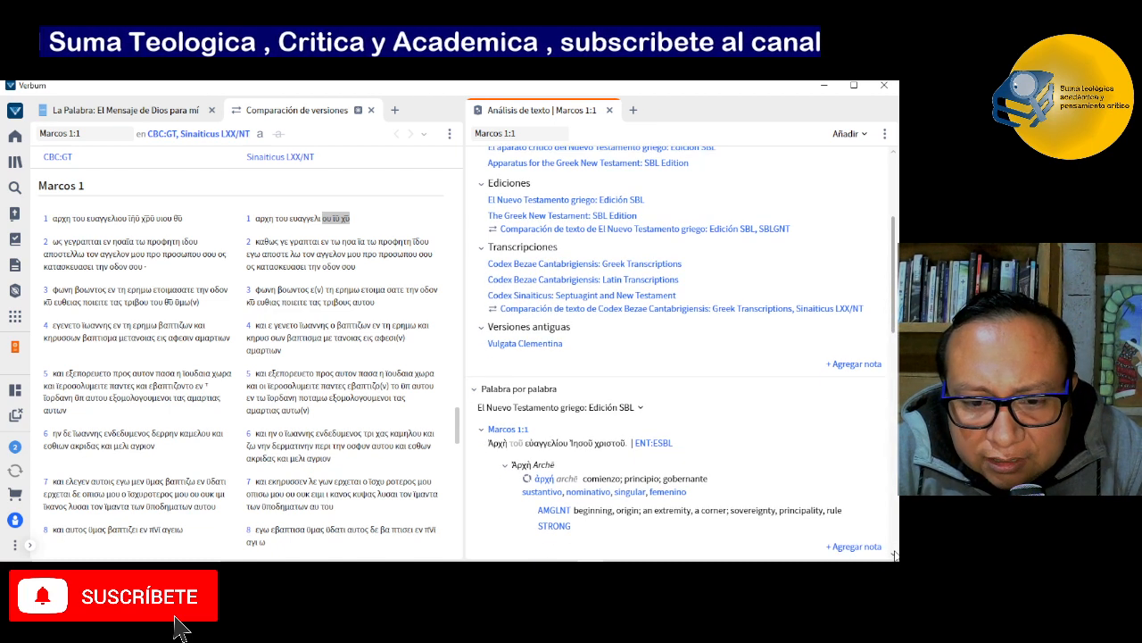
pyautogui.scroll(-2, 894, 555)
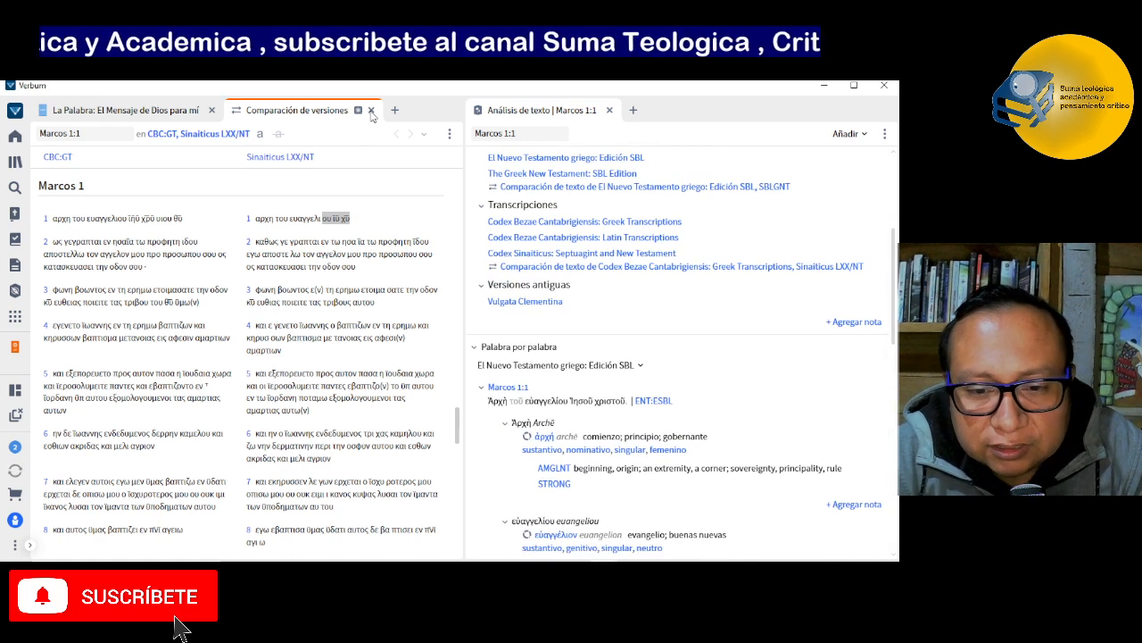
pyautogui.click(372, 112)
pyautogui.click(548, 303)
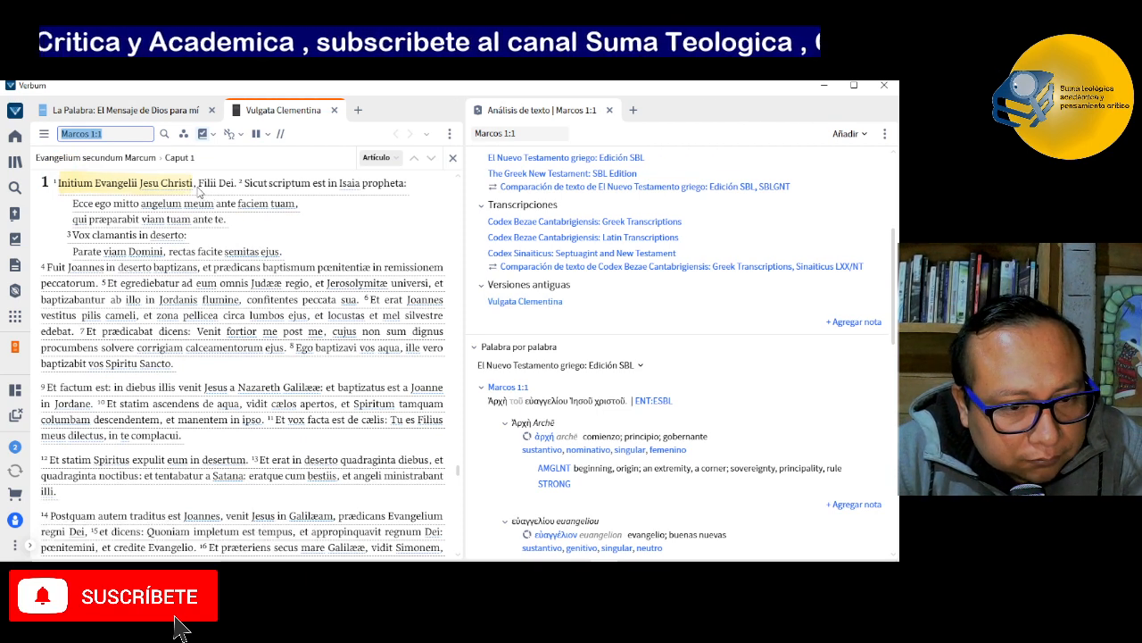
pyautogui.moveTo(198, 190); pyautogui.dragTo(232, 190)
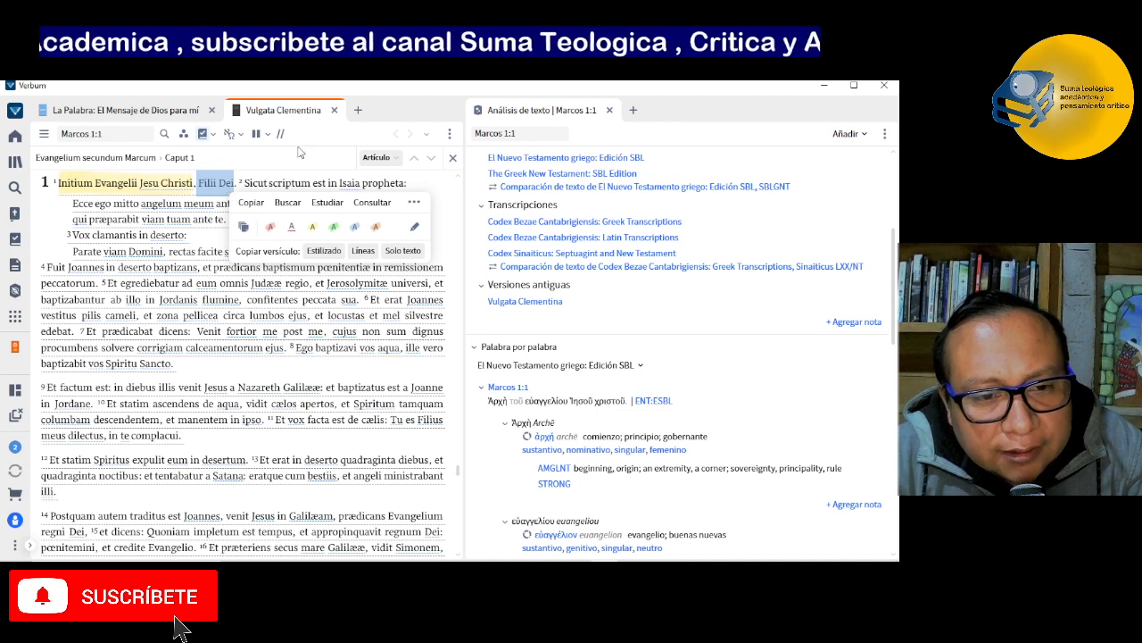
pyautogui.click(334, 111)
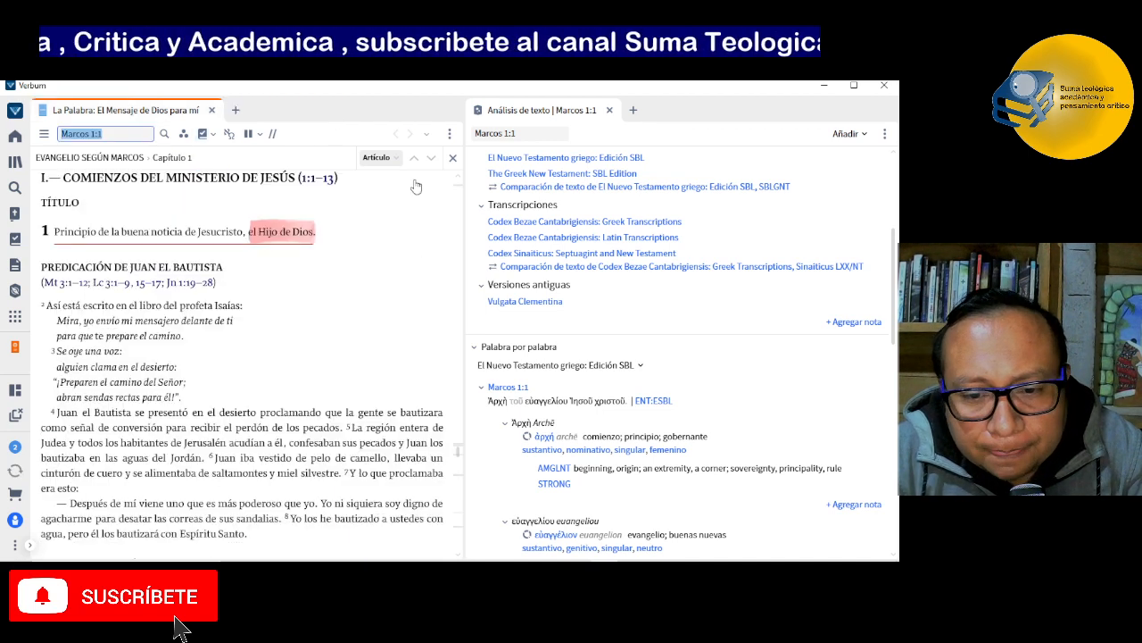
# Examine the word-by-word analysis of Marcos 1:1, selecting Ἀρχὴ and reviewing the lemma, morphology and lexicon entries of each Greek word.
pyautogui.click(893, 555)
pyautogui.moveTo(893, 555); pyautogui.dragTo(894, 555)
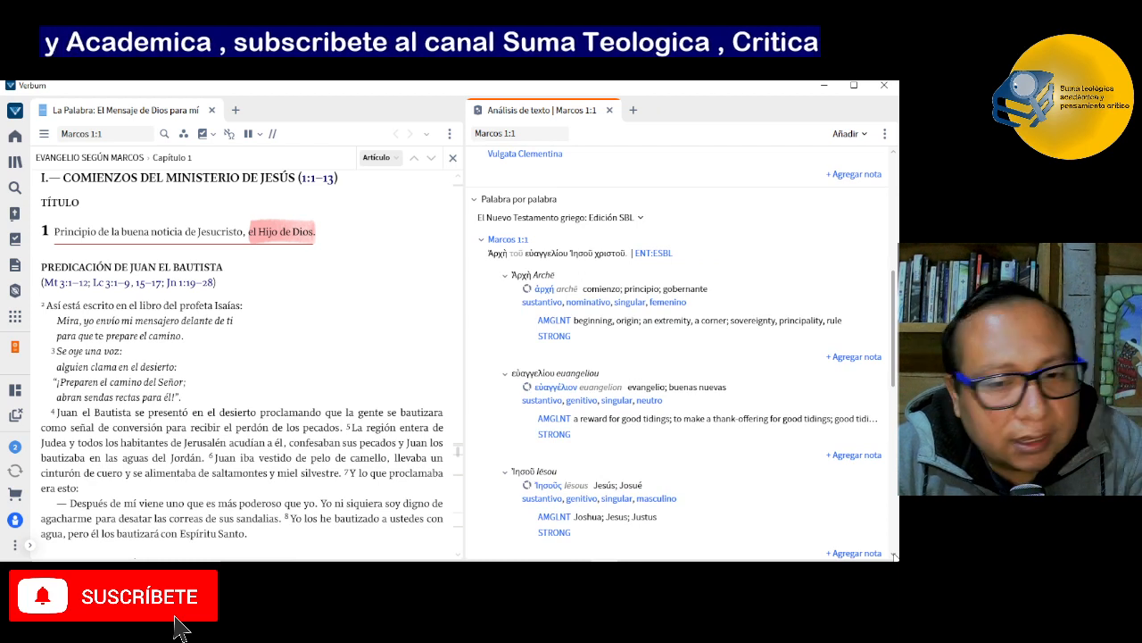
pyautogui.click(894, 555)
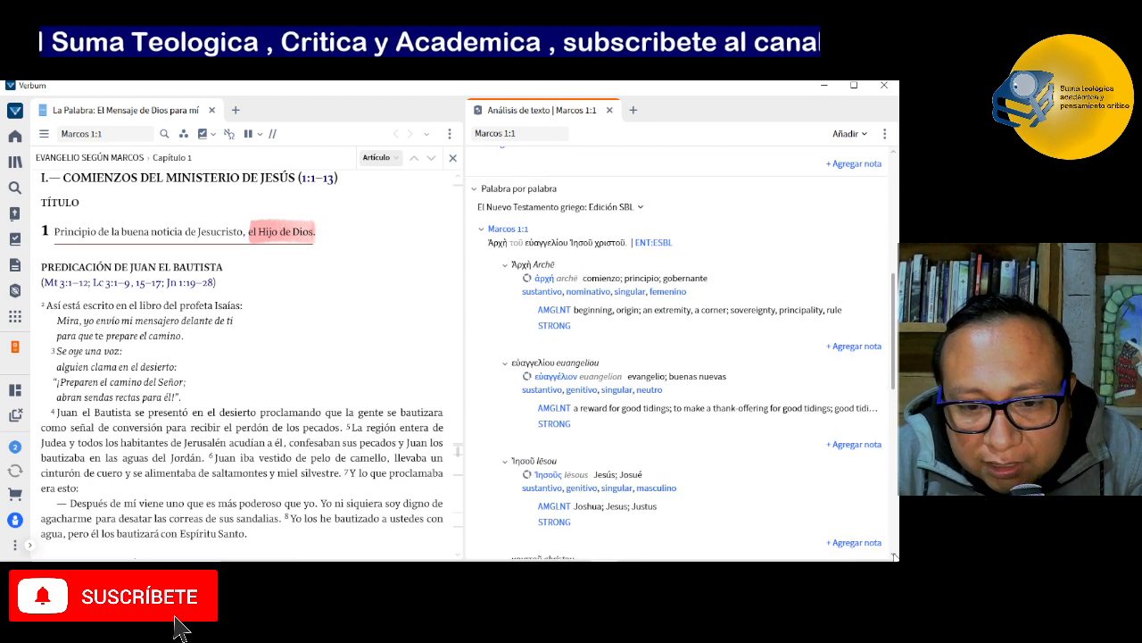
pyautogui.click(894, 555)
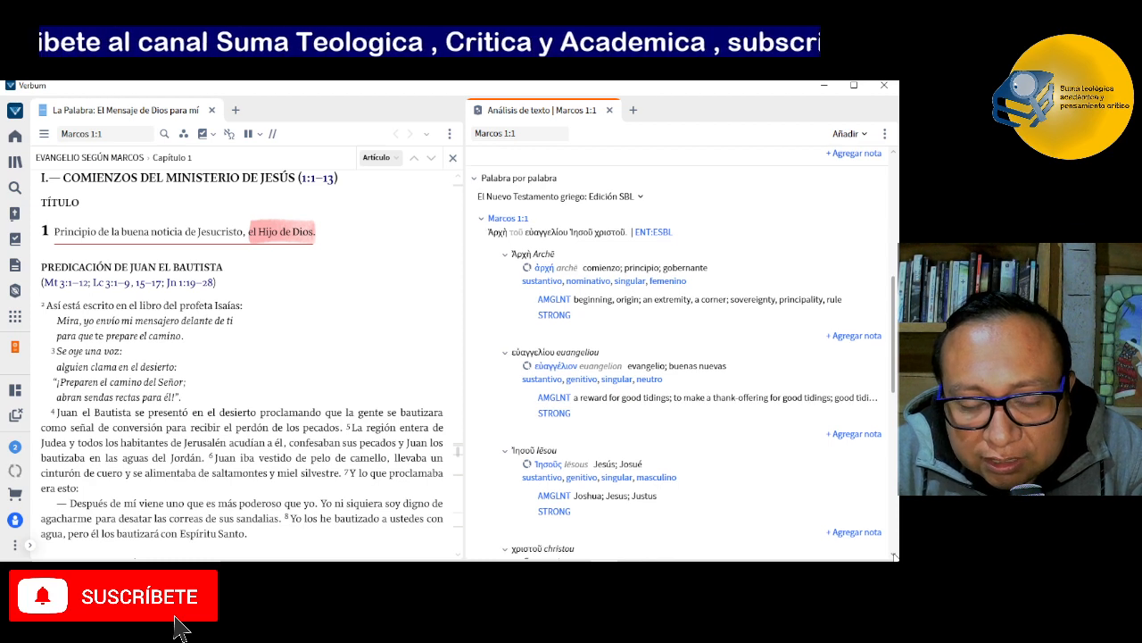
pyautogui.click(497, 233)
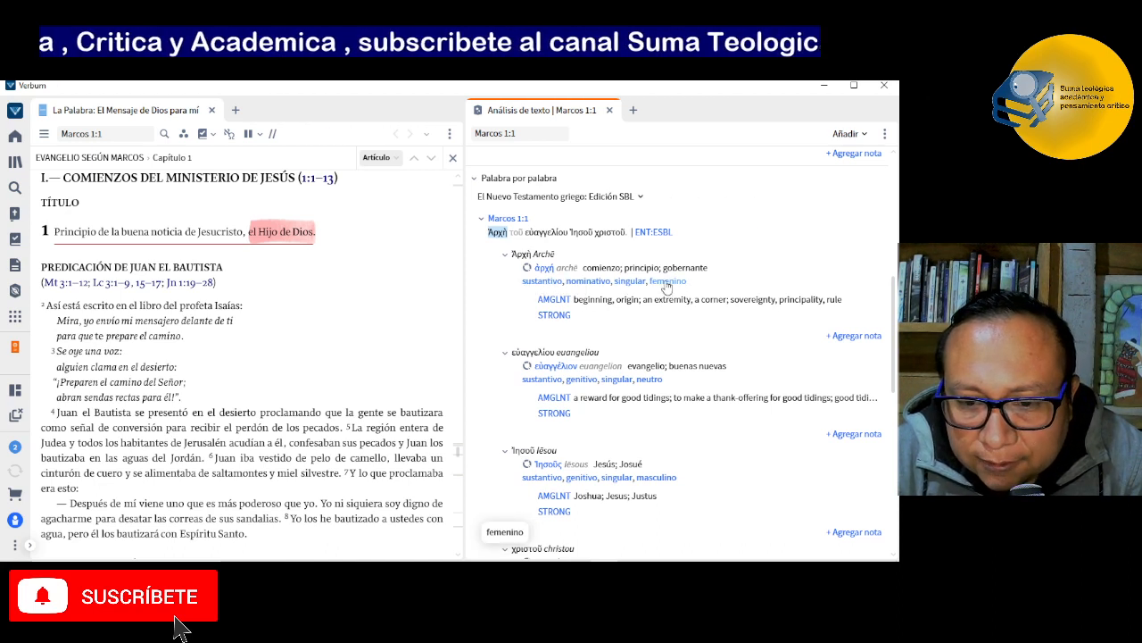
pyautogui.scroll(-1, 893, 328)
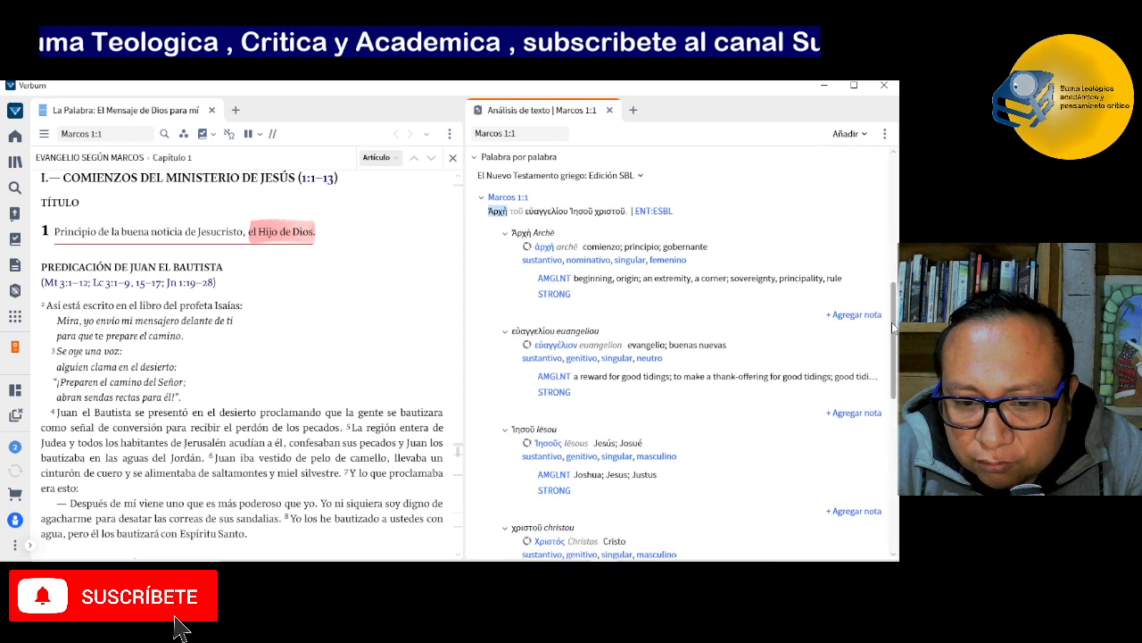
pyautogui.scroll(-2, 893, 329)
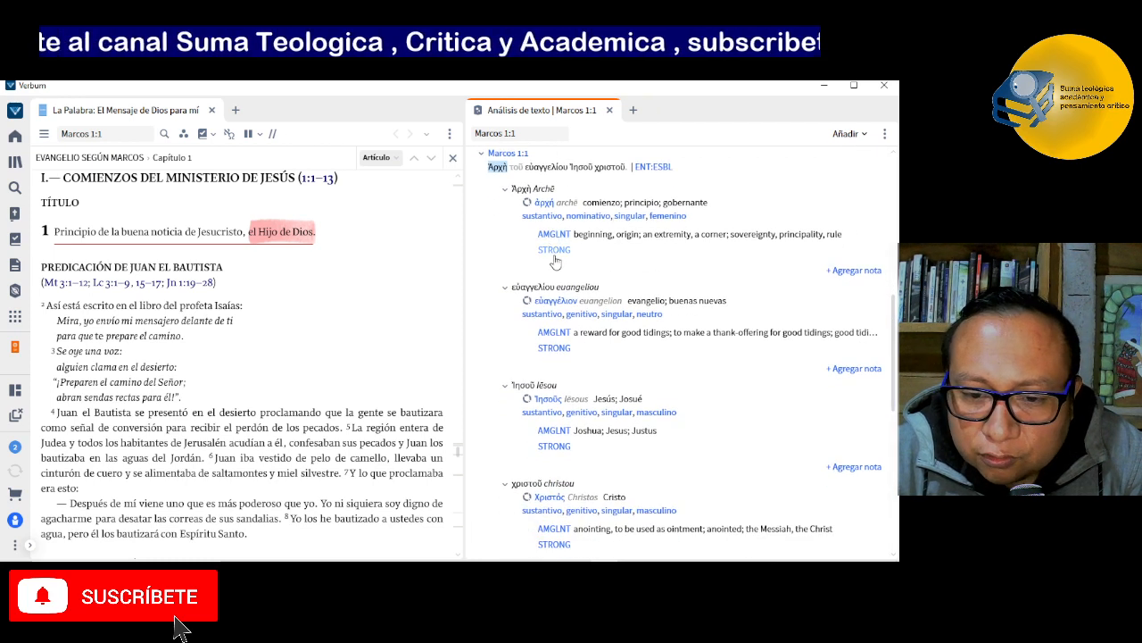
pyautogui.scroll(-6, 684, 353)
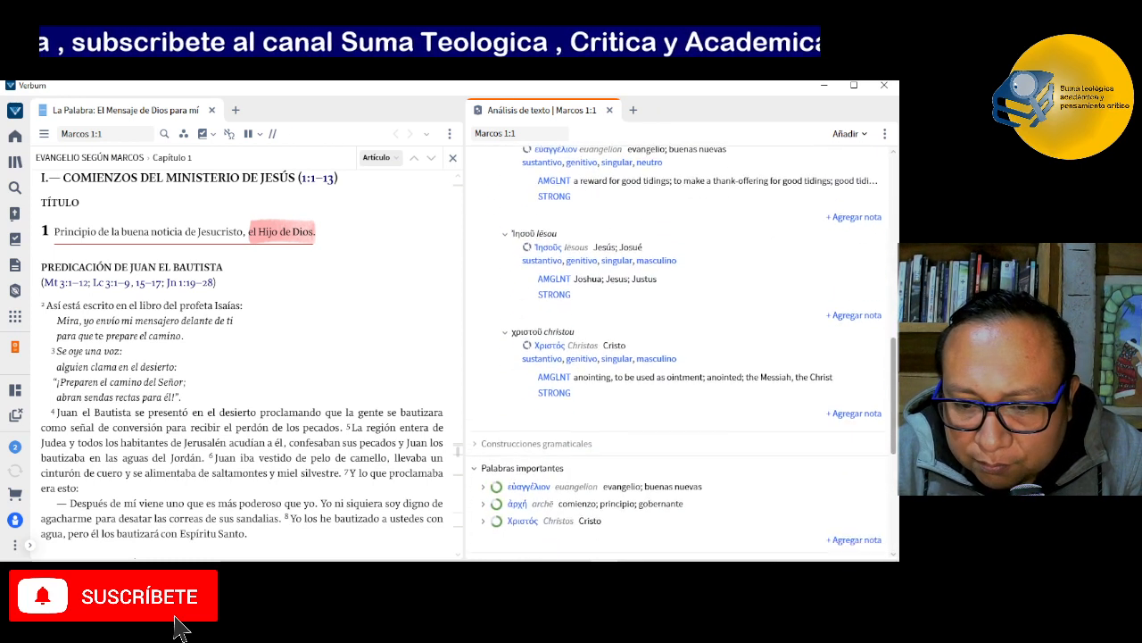
# Review the important words and the list of commentaries for Marcos 1:1 in the text analysis.
pyautogui.scroll(-2, 684, 353)
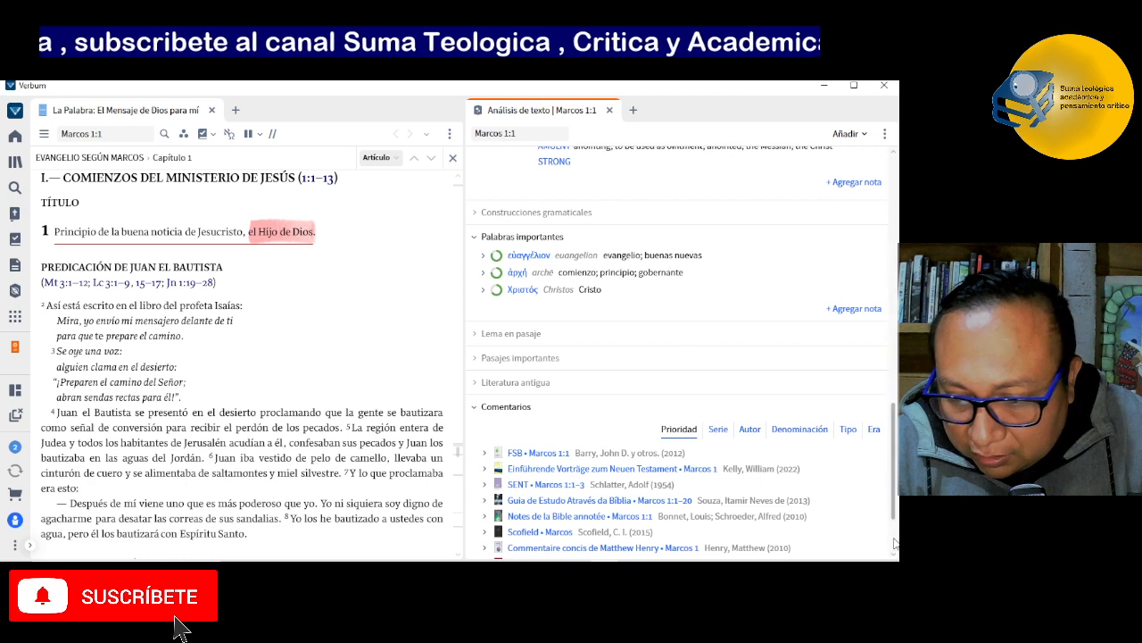
pyautogui.scroll(-3, 677, 352)
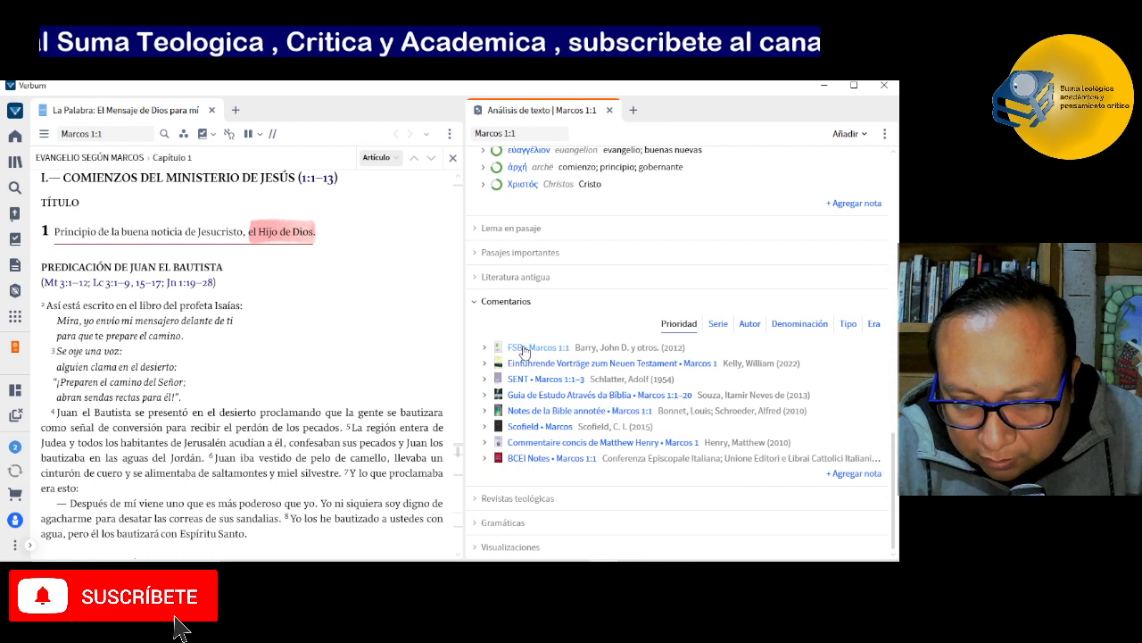
pyautogui.moveTo(524, 350)
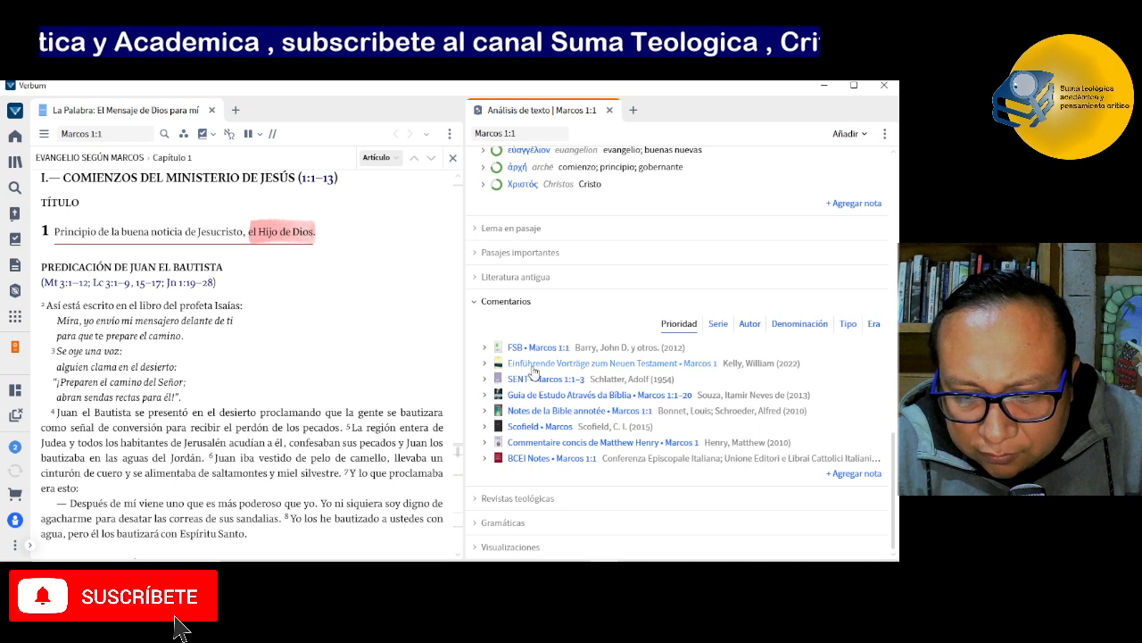
pyautogui.moveTo(533, 369)
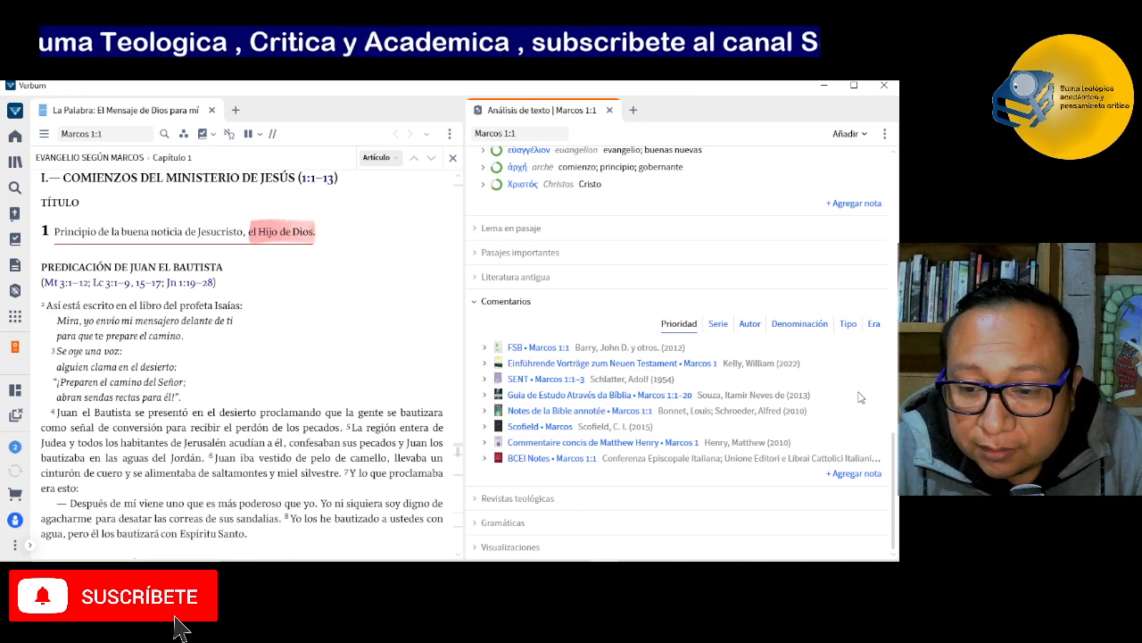
# Close the Marcos 1:1 text analysis and the La Palabra Bible.
pyautogui.moveTo(893, 465); pyautogui.dragTo(893, 172)
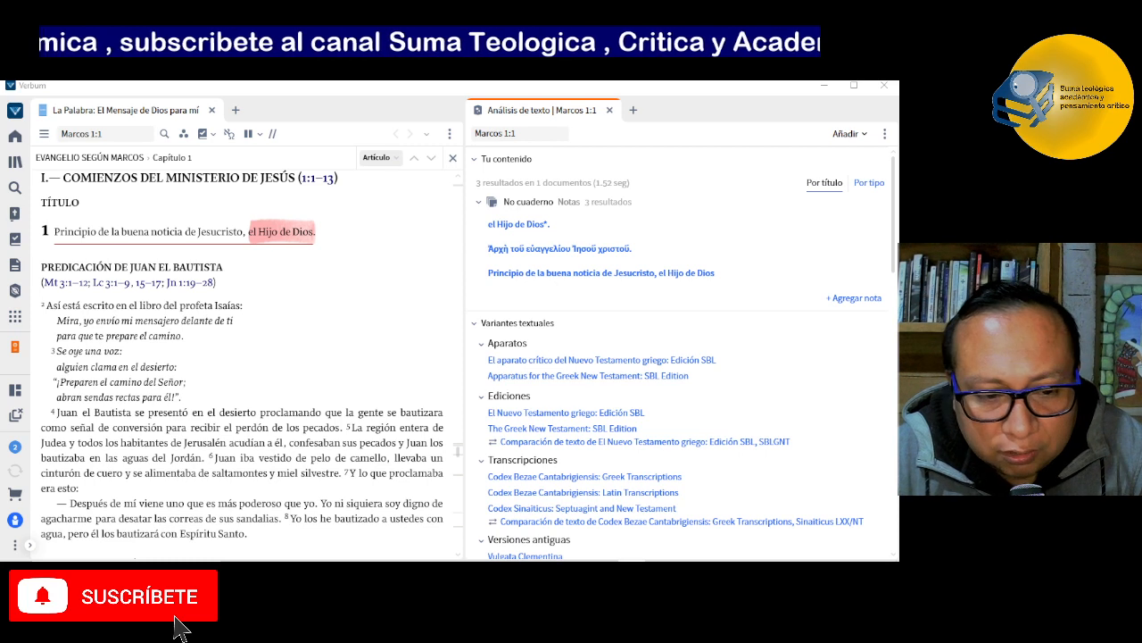
pyautogui.click(609, 111)
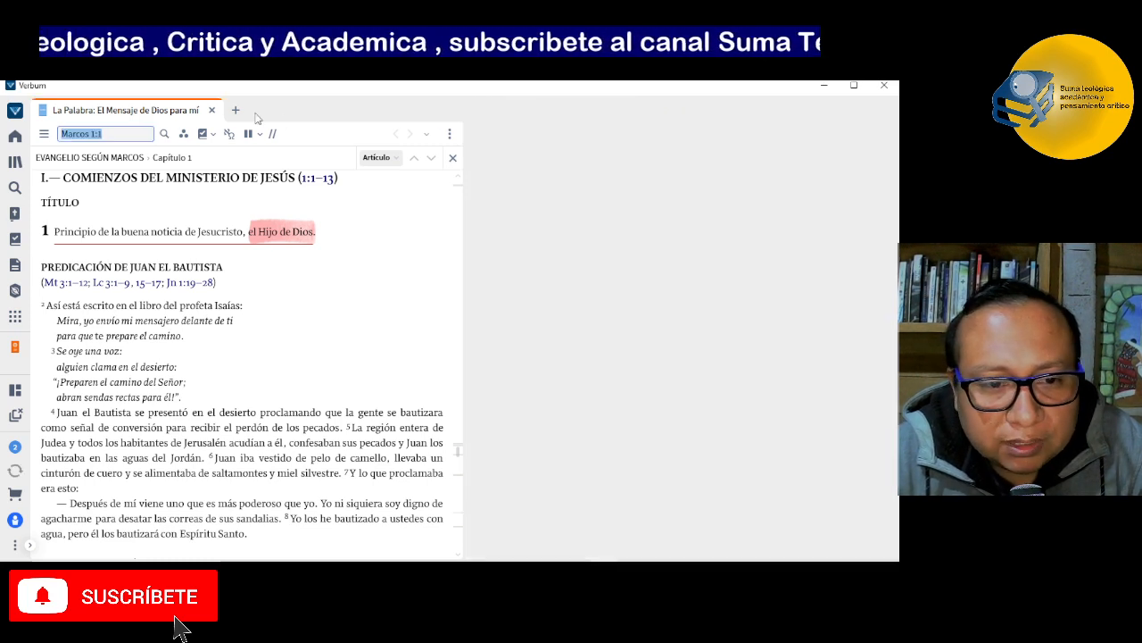
pyautogui.click(214, 111)
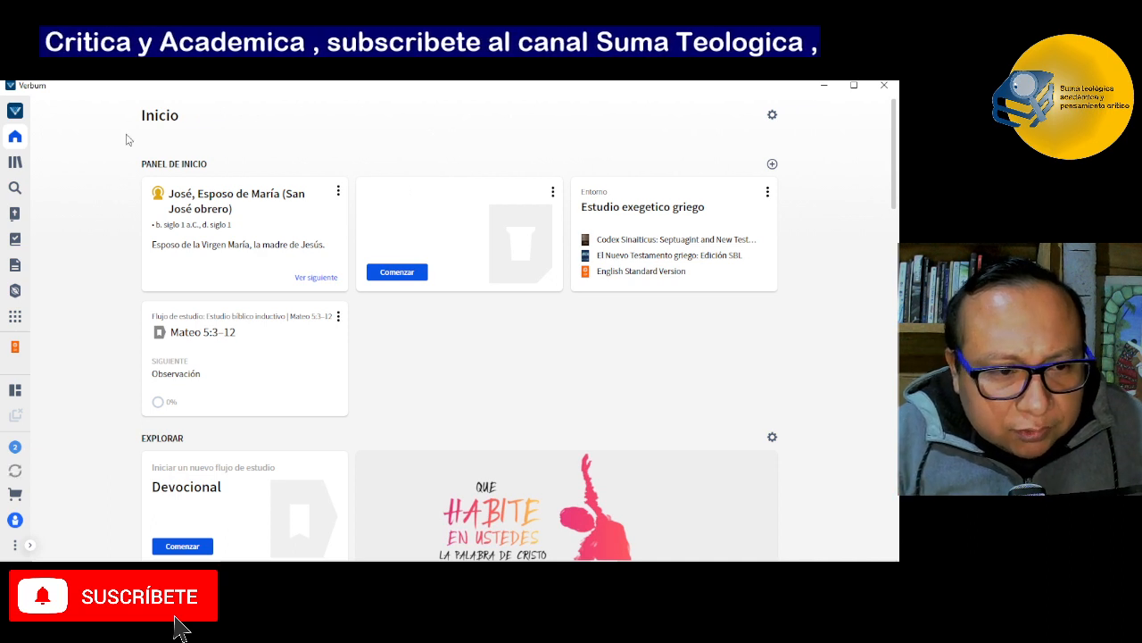
# Search the La Palabra Bible text for "amor" and limit the search range to Nuevo Testamento.
pyautogui.click(15, 187)
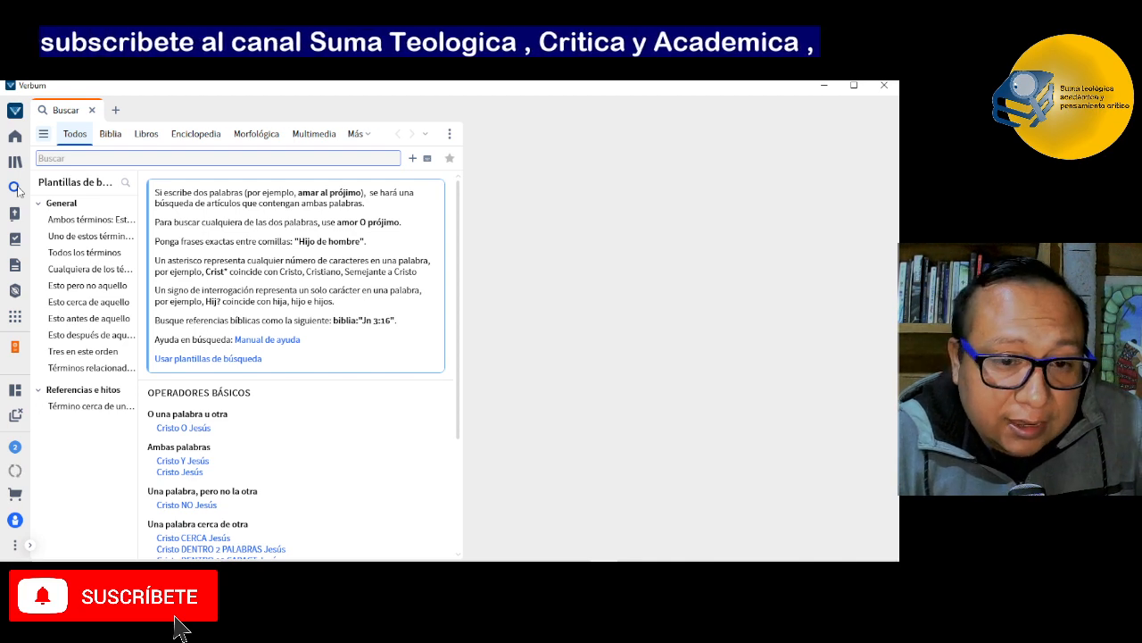
pyautogui.click(111, 136)
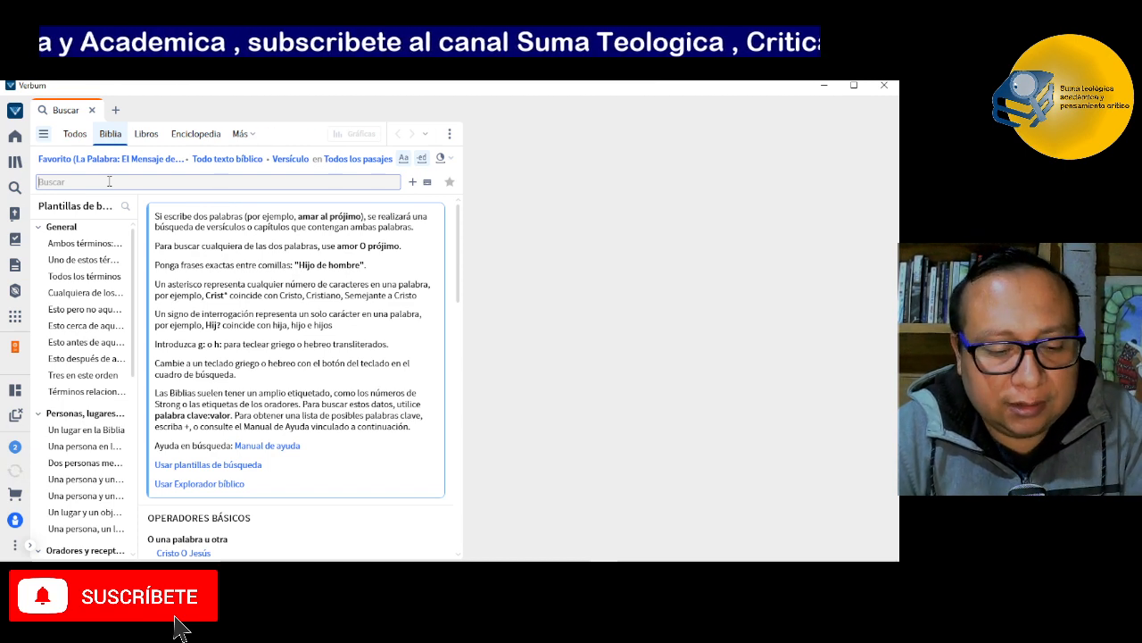
pyautogui.write('amor')
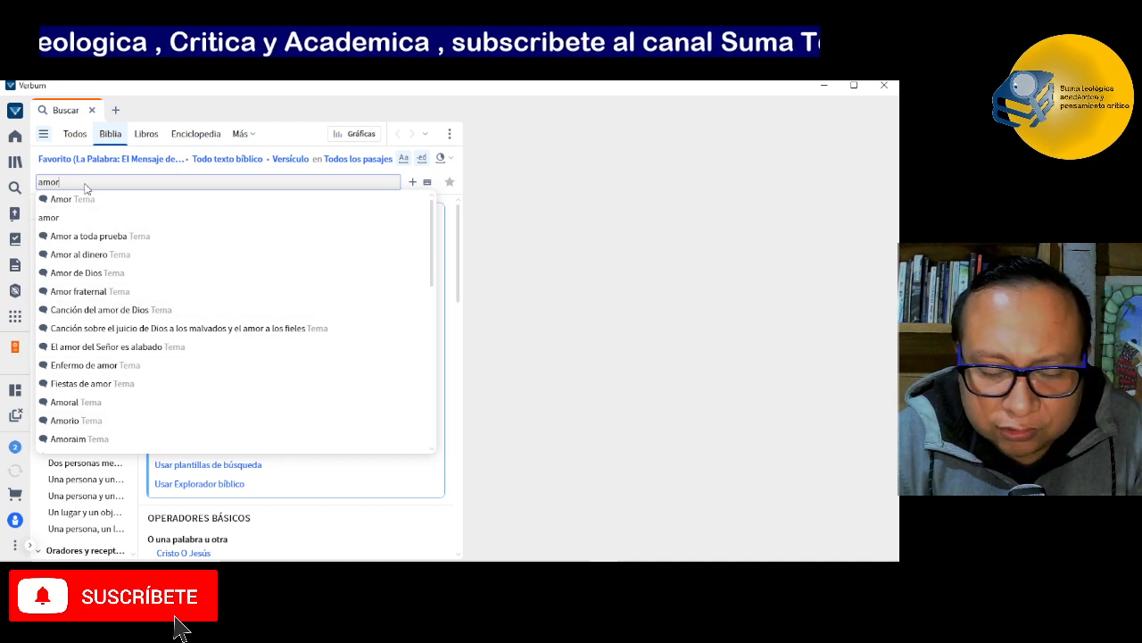
pyautogui.press('Return')
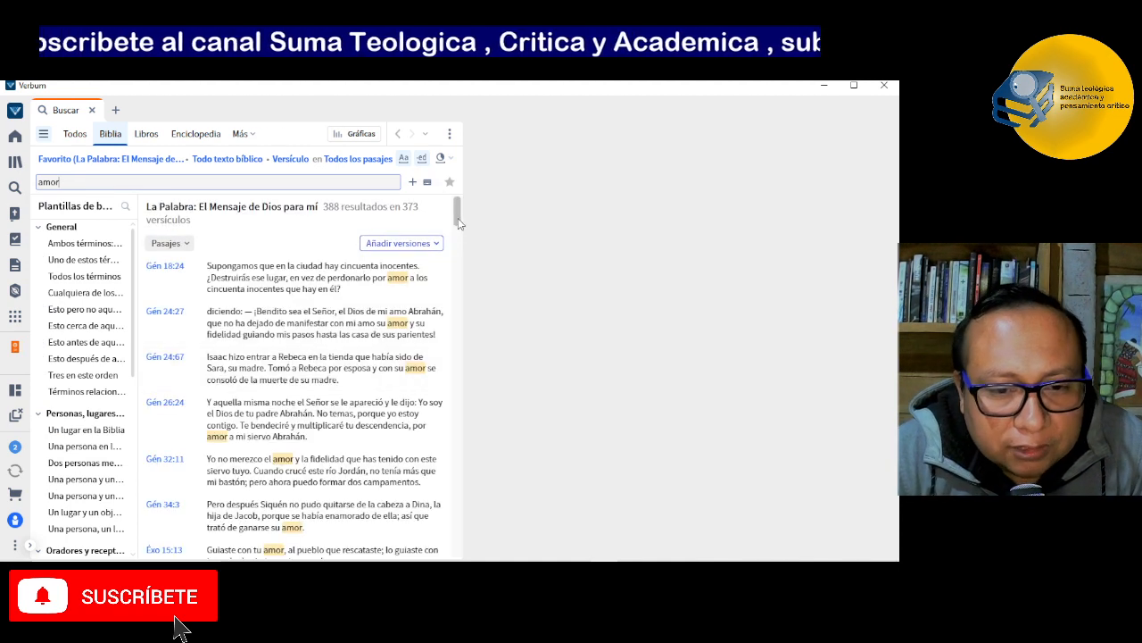
pyautogui.moveTo(458, 218); pyautogui.dragTo(464, 244)
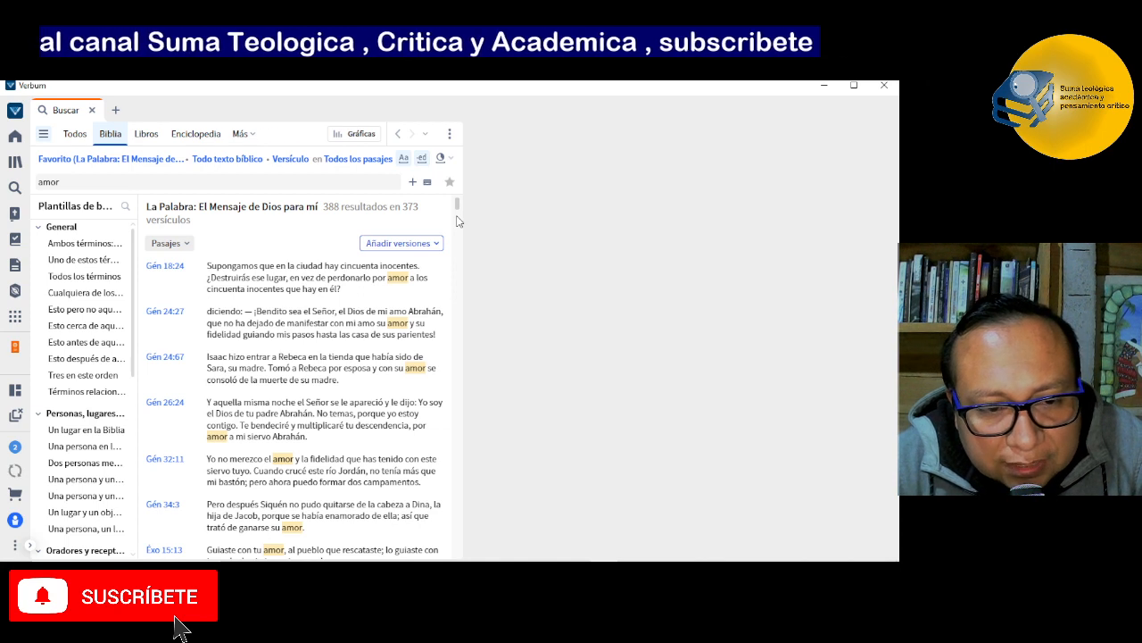
pyautogui.click(357, 161)
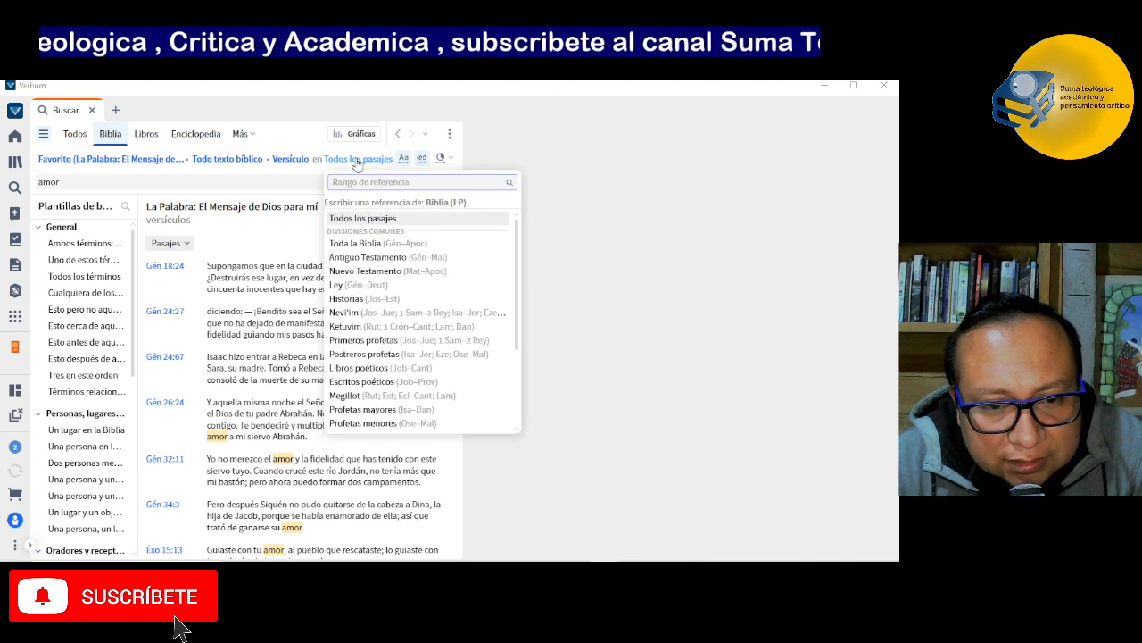
pyautogui.click(359, 272)
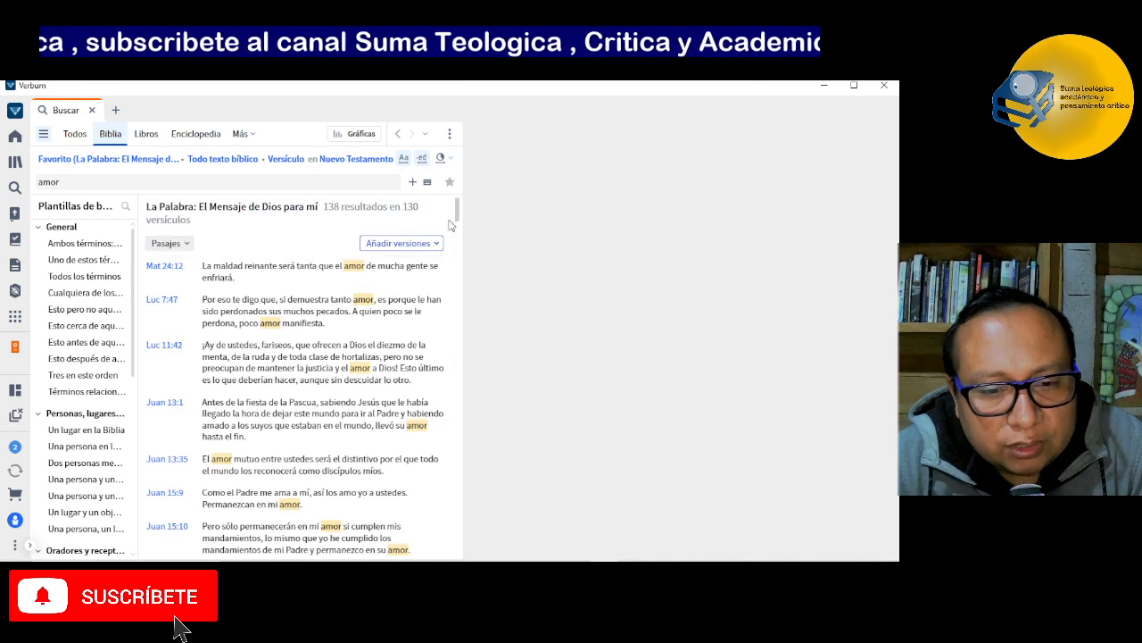
# Add the Nuevo Testamento Griego Favorito as a parallel column to the "amor" results and browse the verses.
pyautogui.click(437, 243)
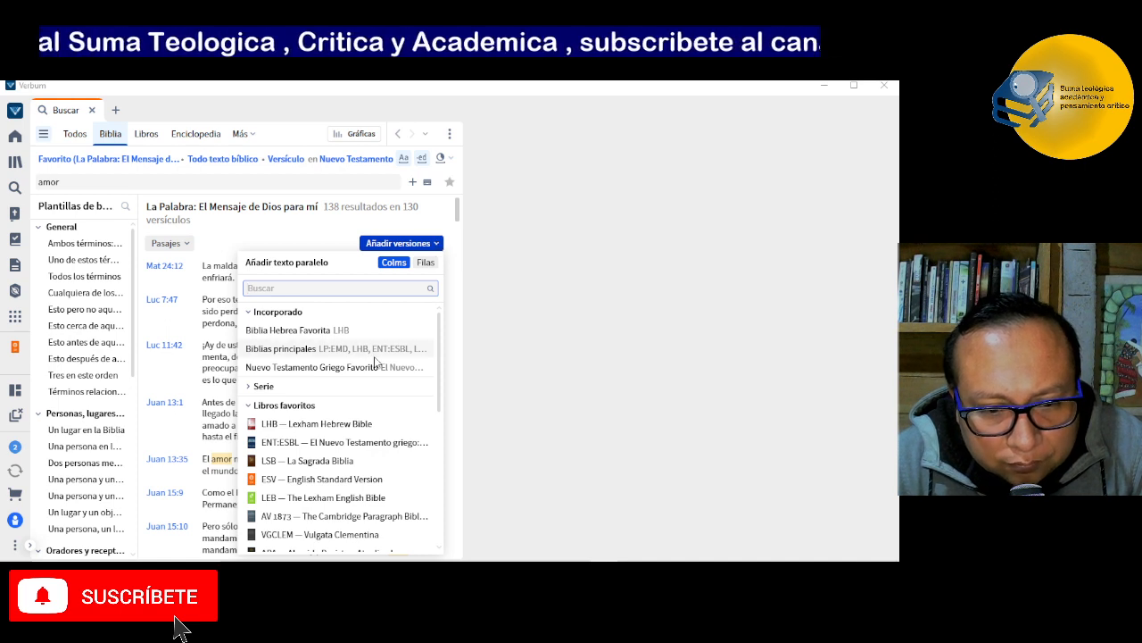
pyautogui.click(361, 371)
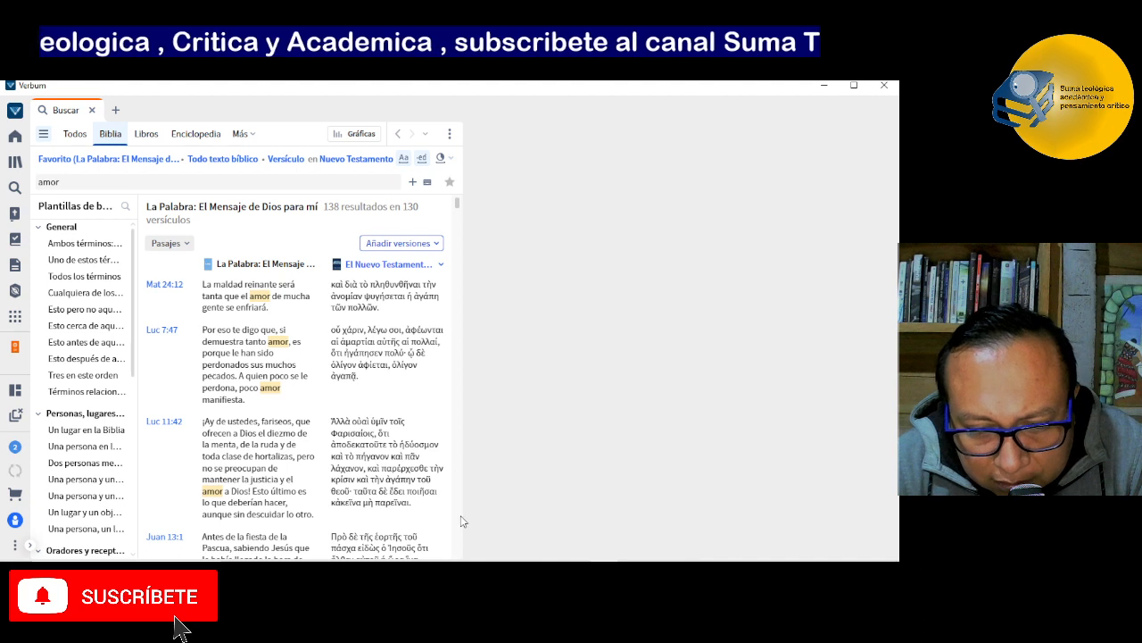
pyautogui.scroll(-4, 458, 514)
pyautogui.scroll(-10, 458, 514)
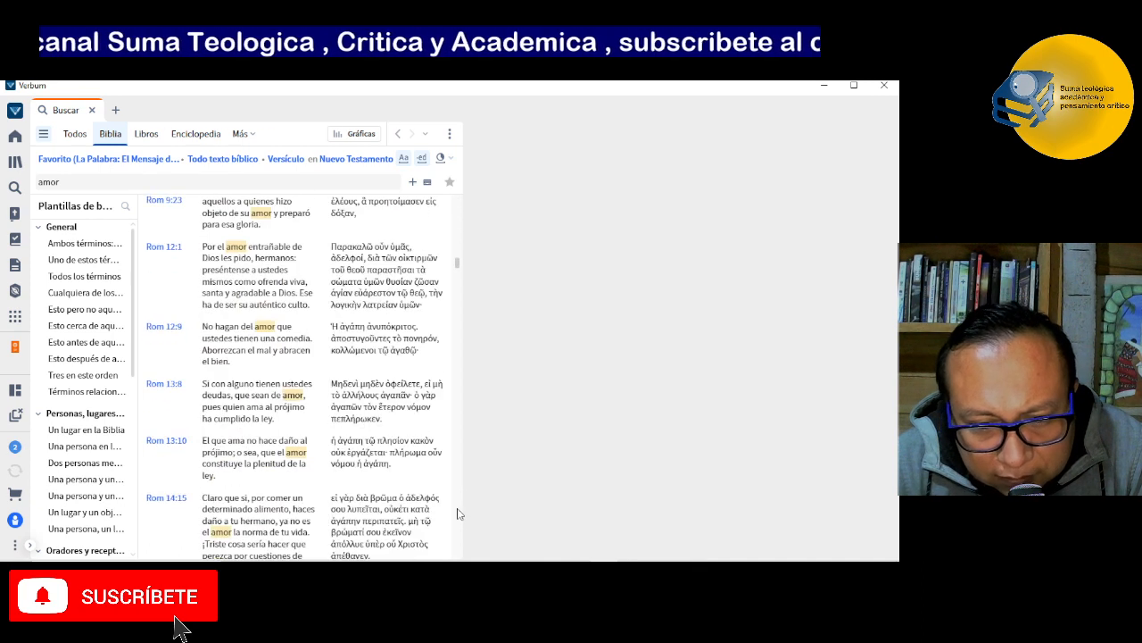